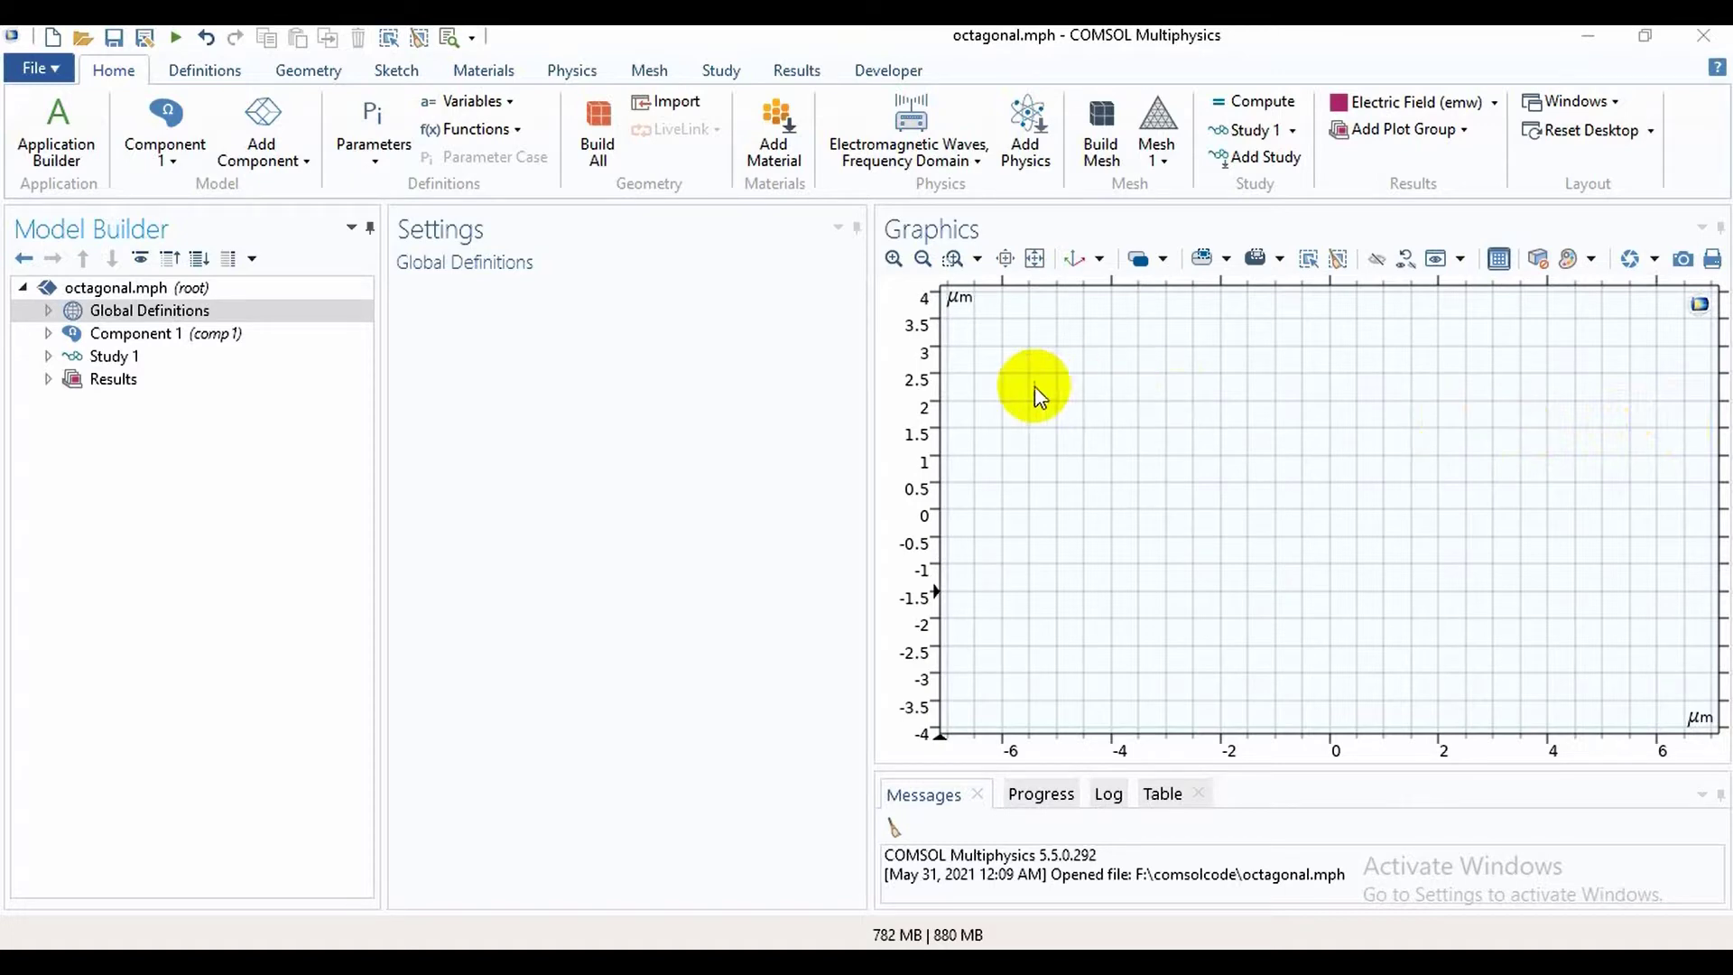
Expand Global Definitions and show Parameters 1 with p = 0.5[um] and d = 0.7*p
{"action": "left_click", "coordinate": [191, 312]}
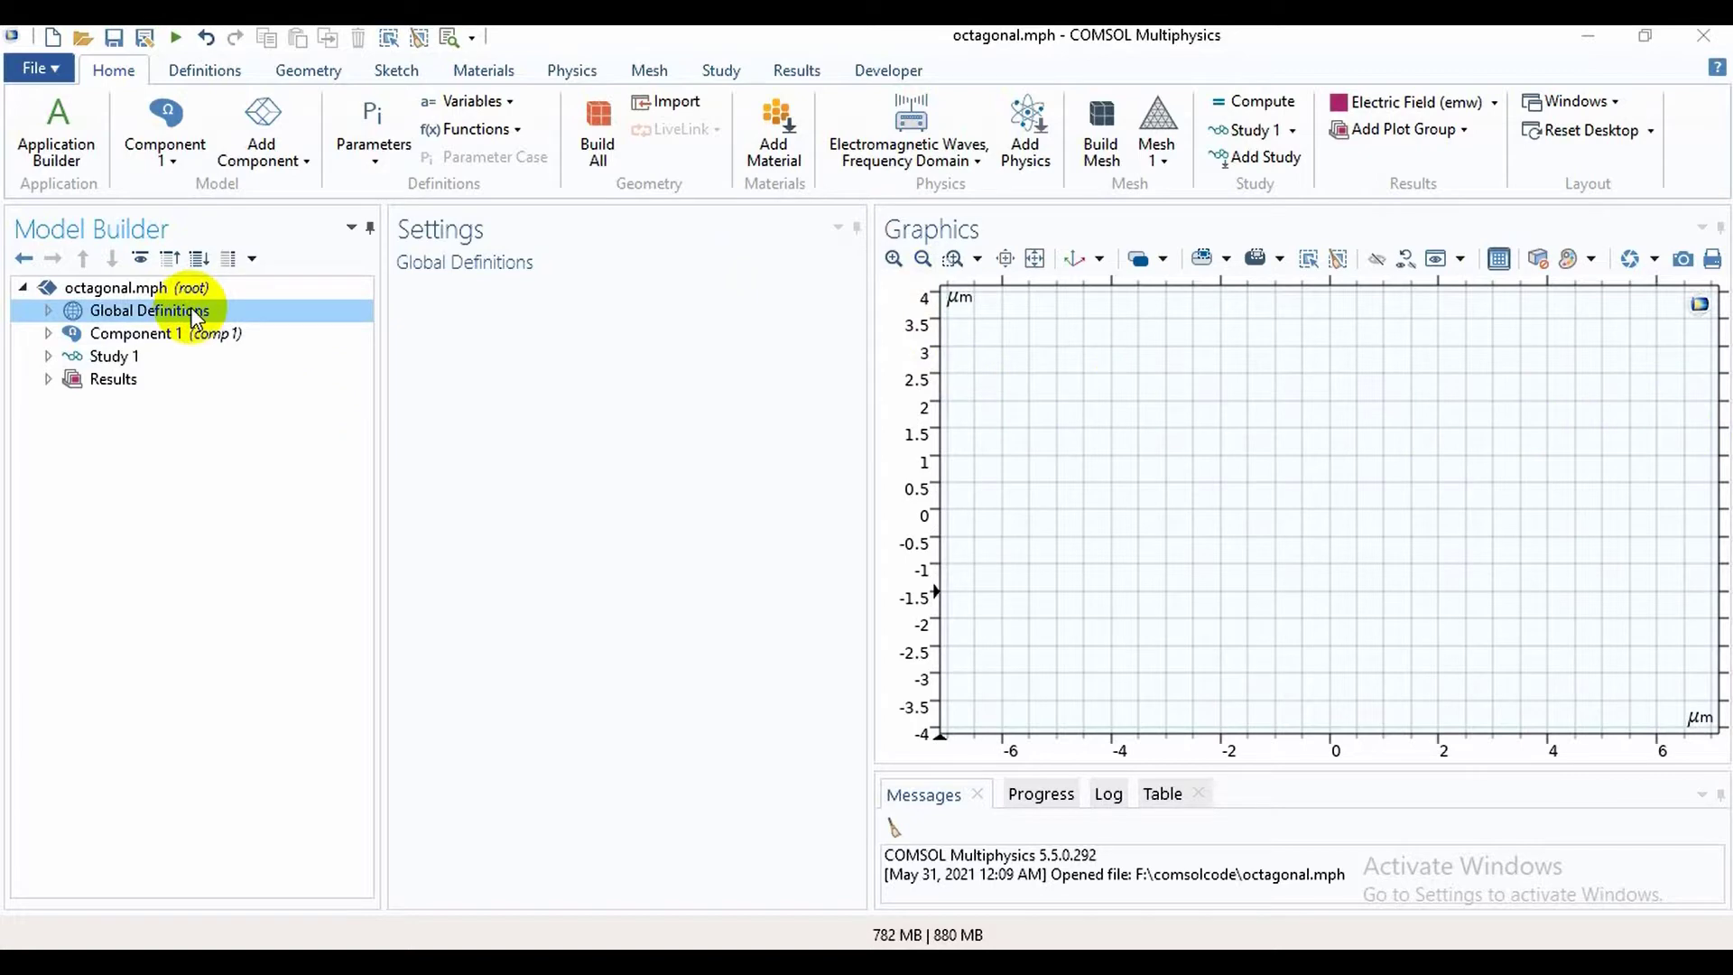
{"action": "double_click", "coordinate": [192, 311]}
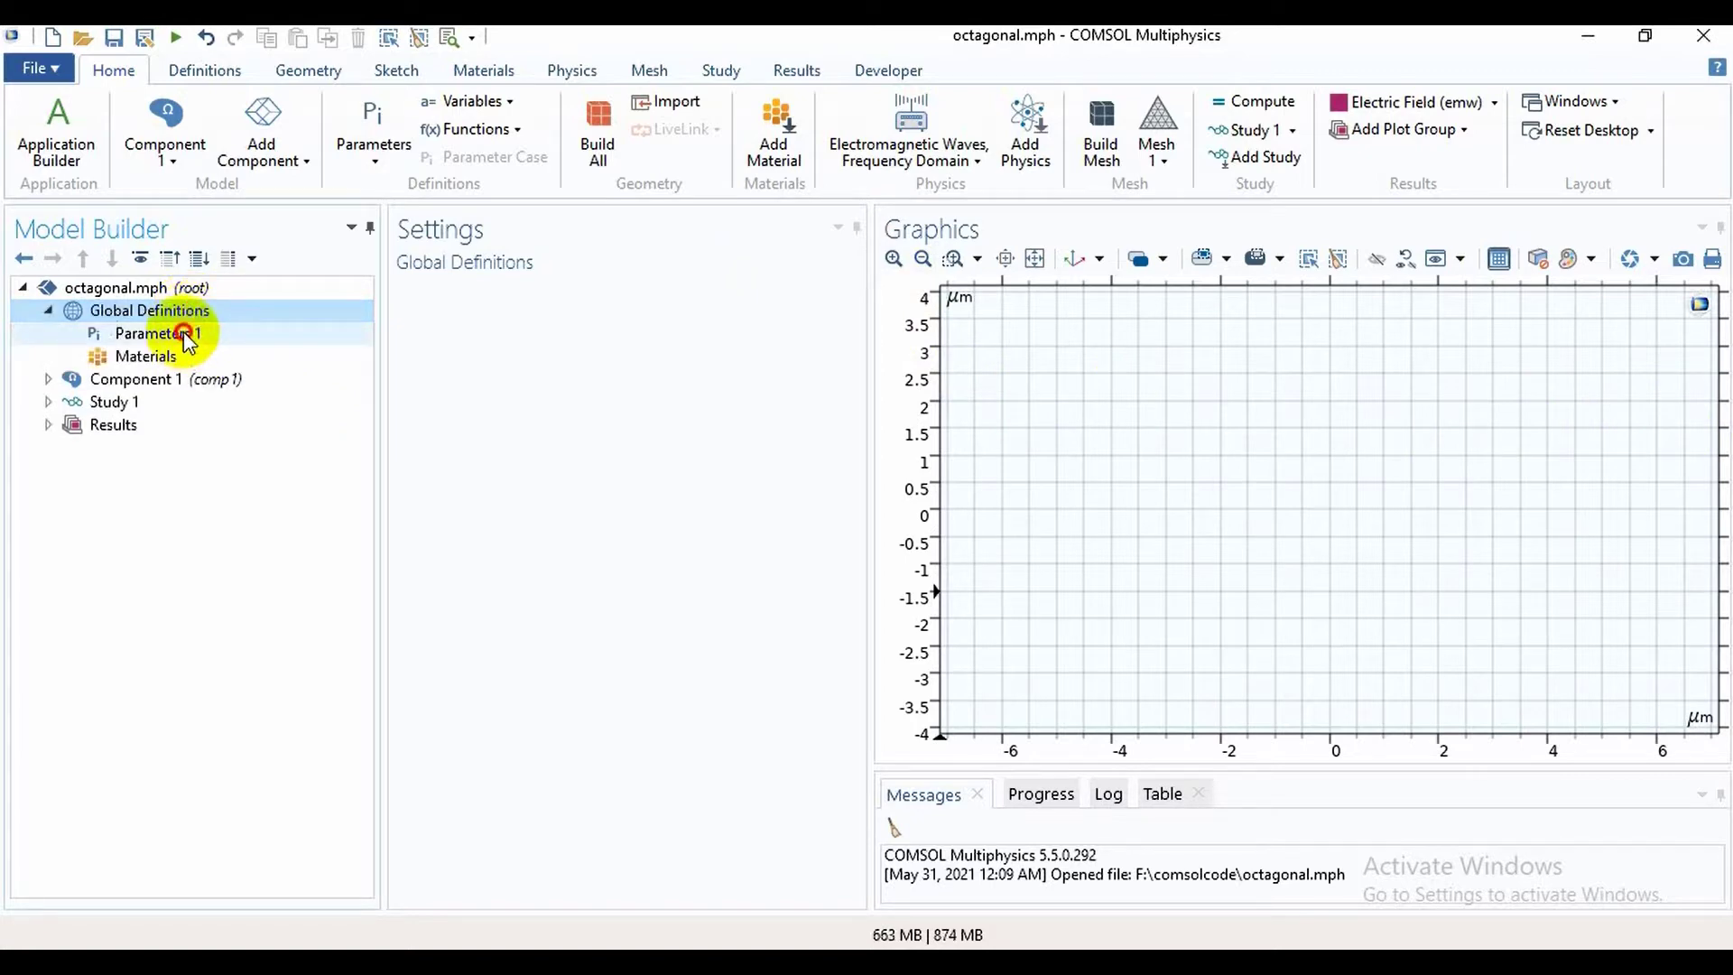
{"action": "left_click", "coordinate": [182, 332]}
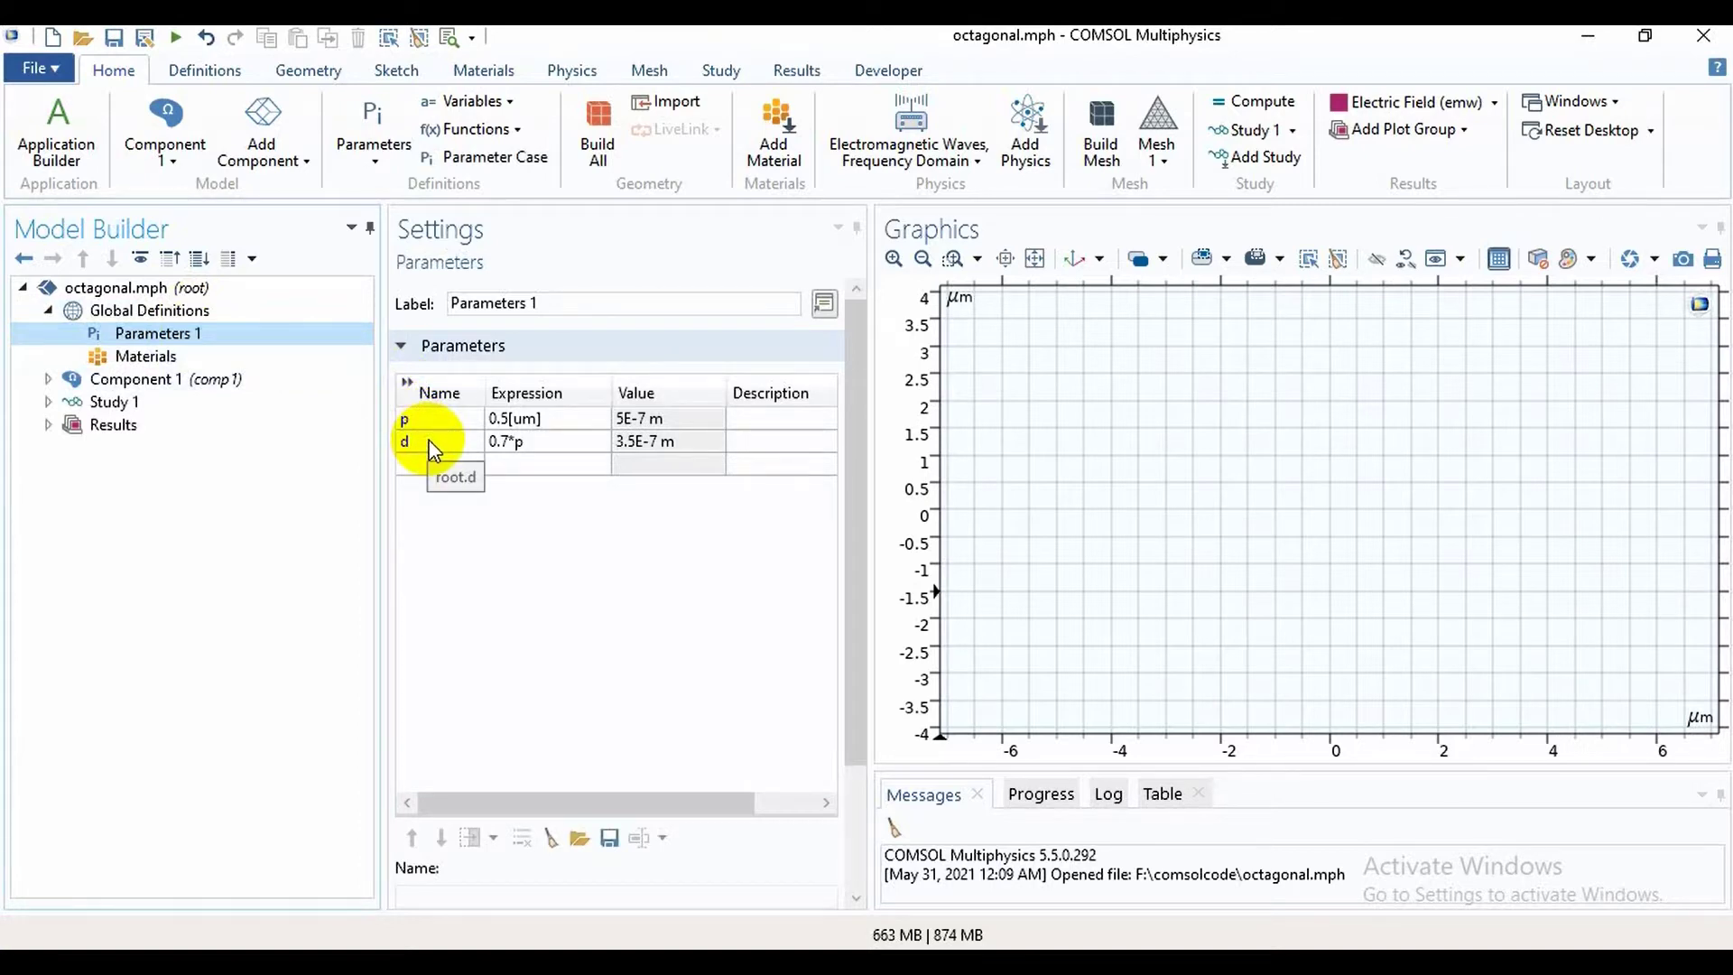
{"action": "left_click", "coordinate": [139, 380]}
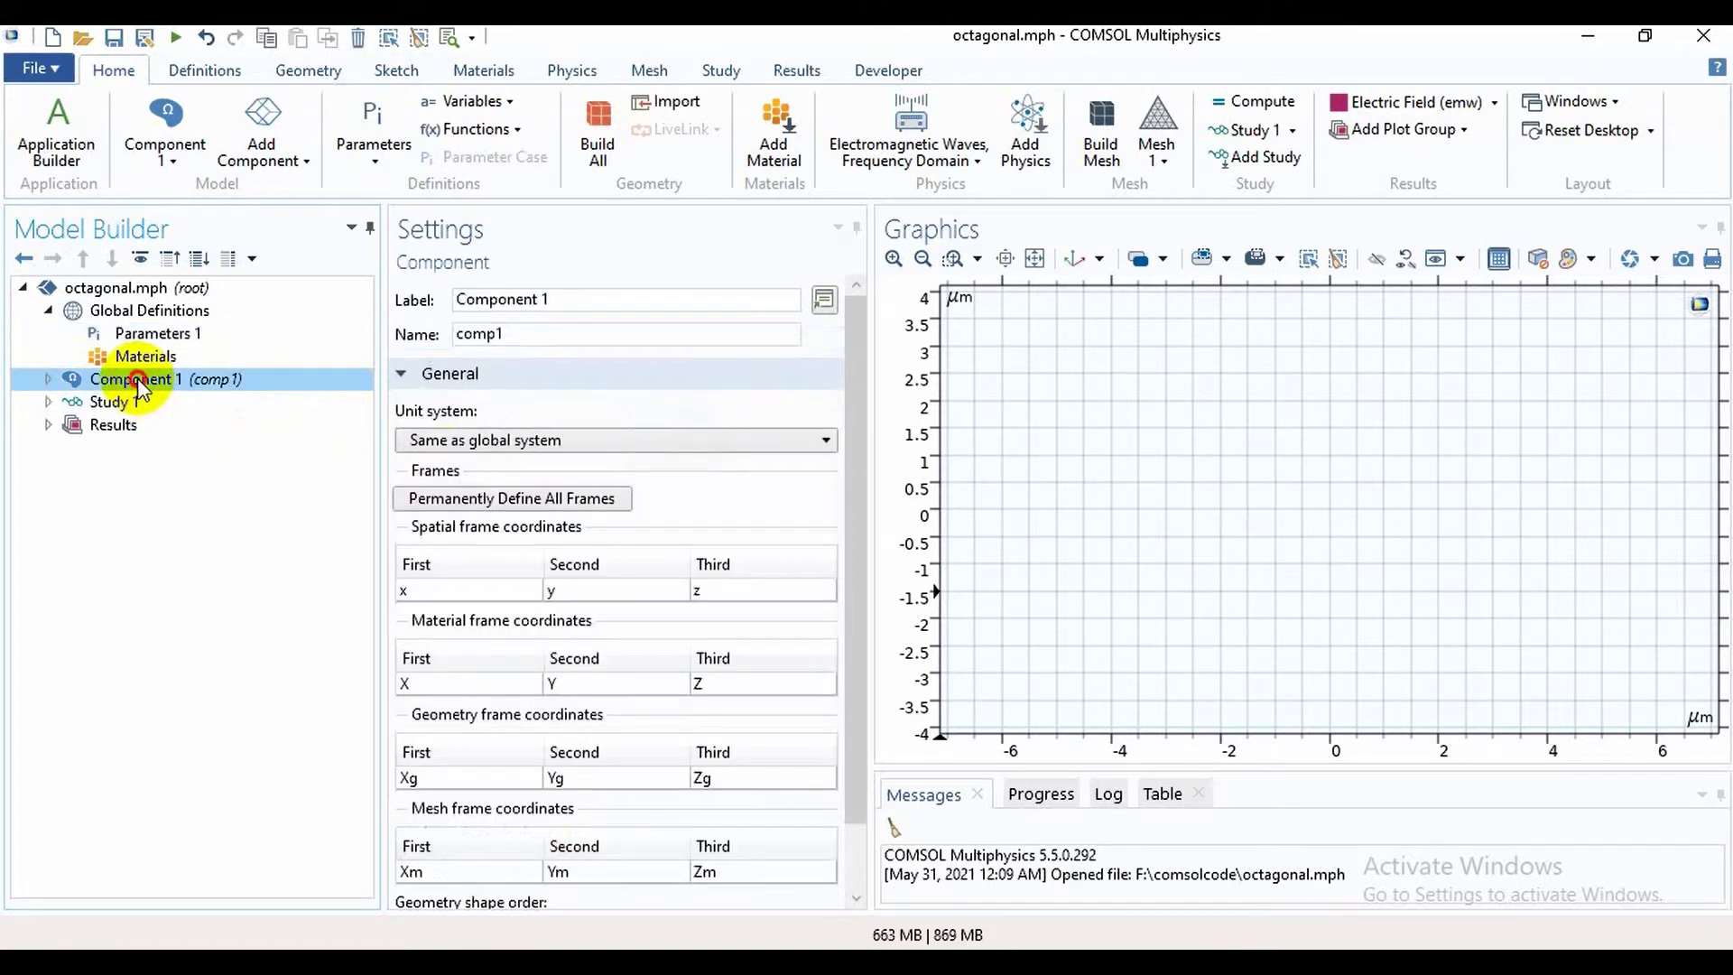
Open the Geometry 1 settings, keep µm as length unit, and expand its operation list
{"action": "double_click", "coordinate": [137, 378]}
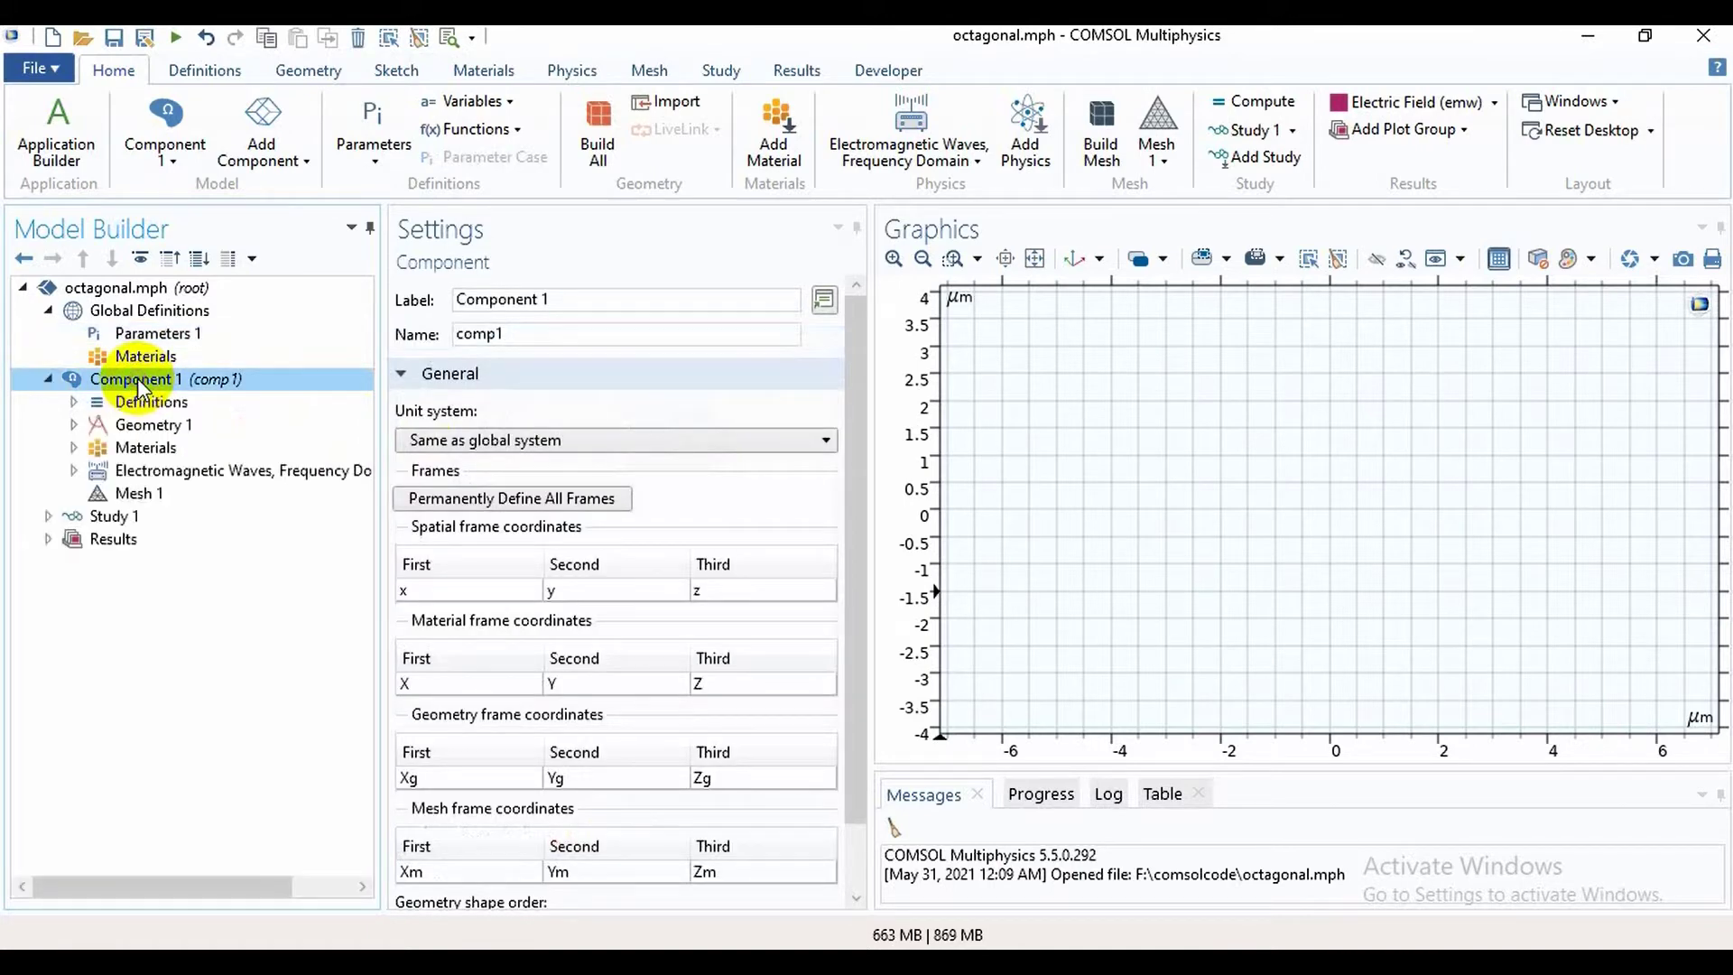
{"action": "left_click", "coordinate": [152, 426]}
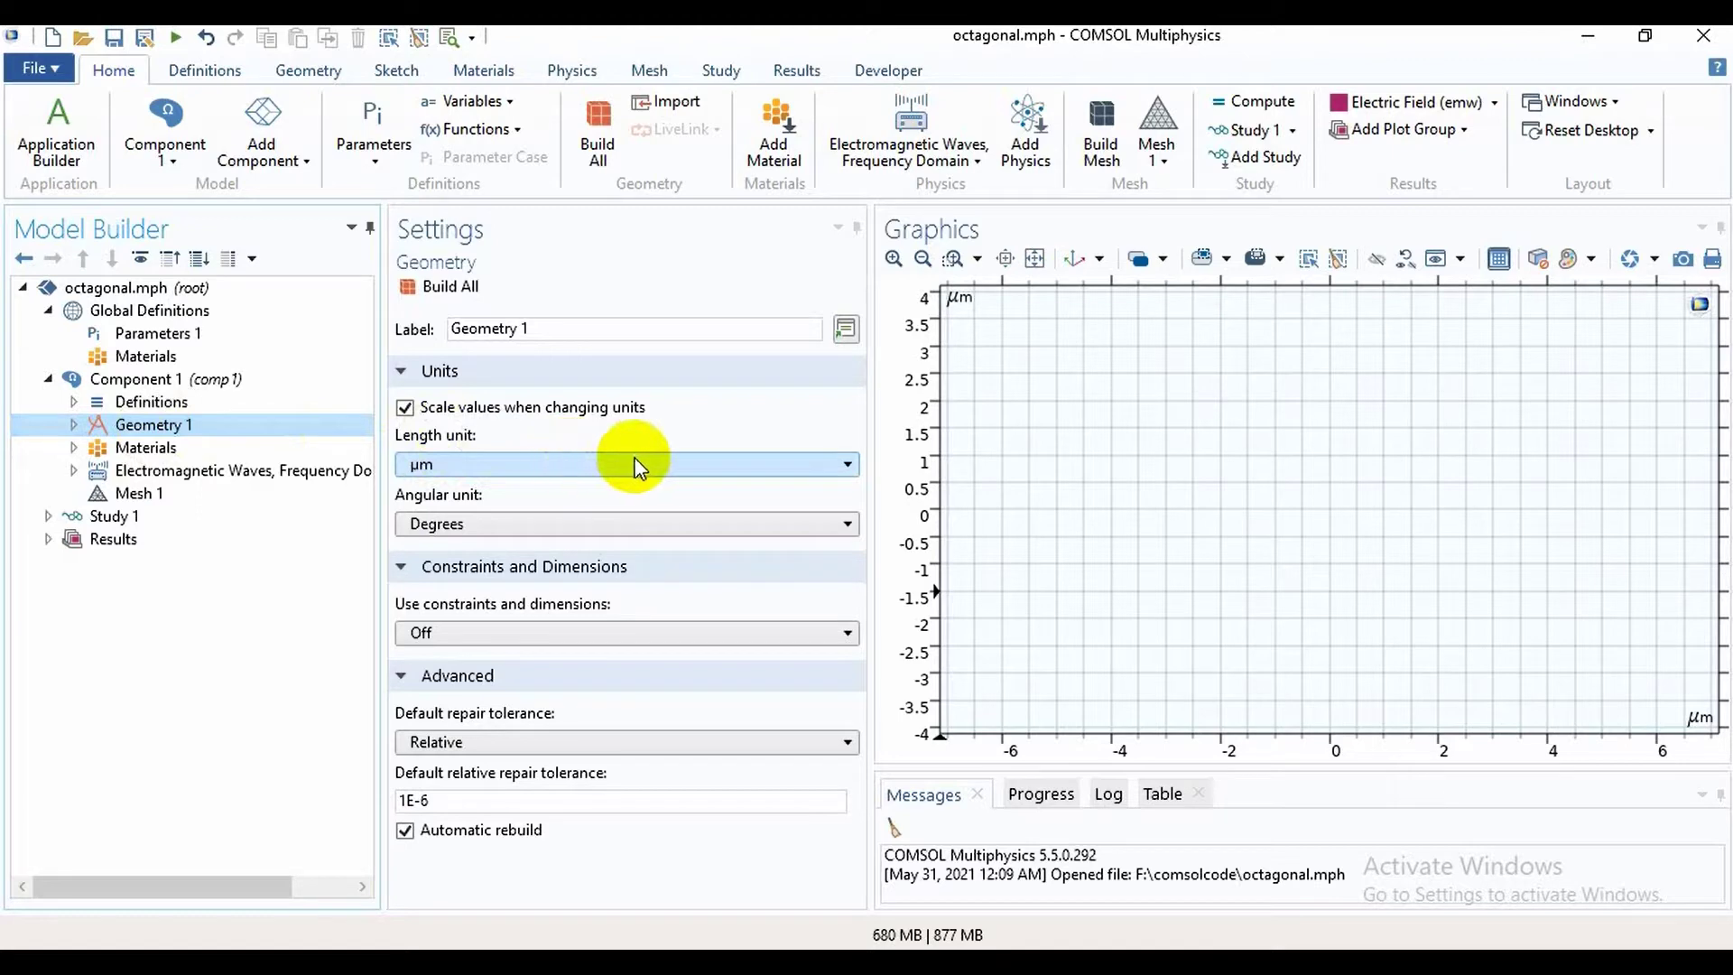
{"action": "left_click", "coordinate": [848, 466]}
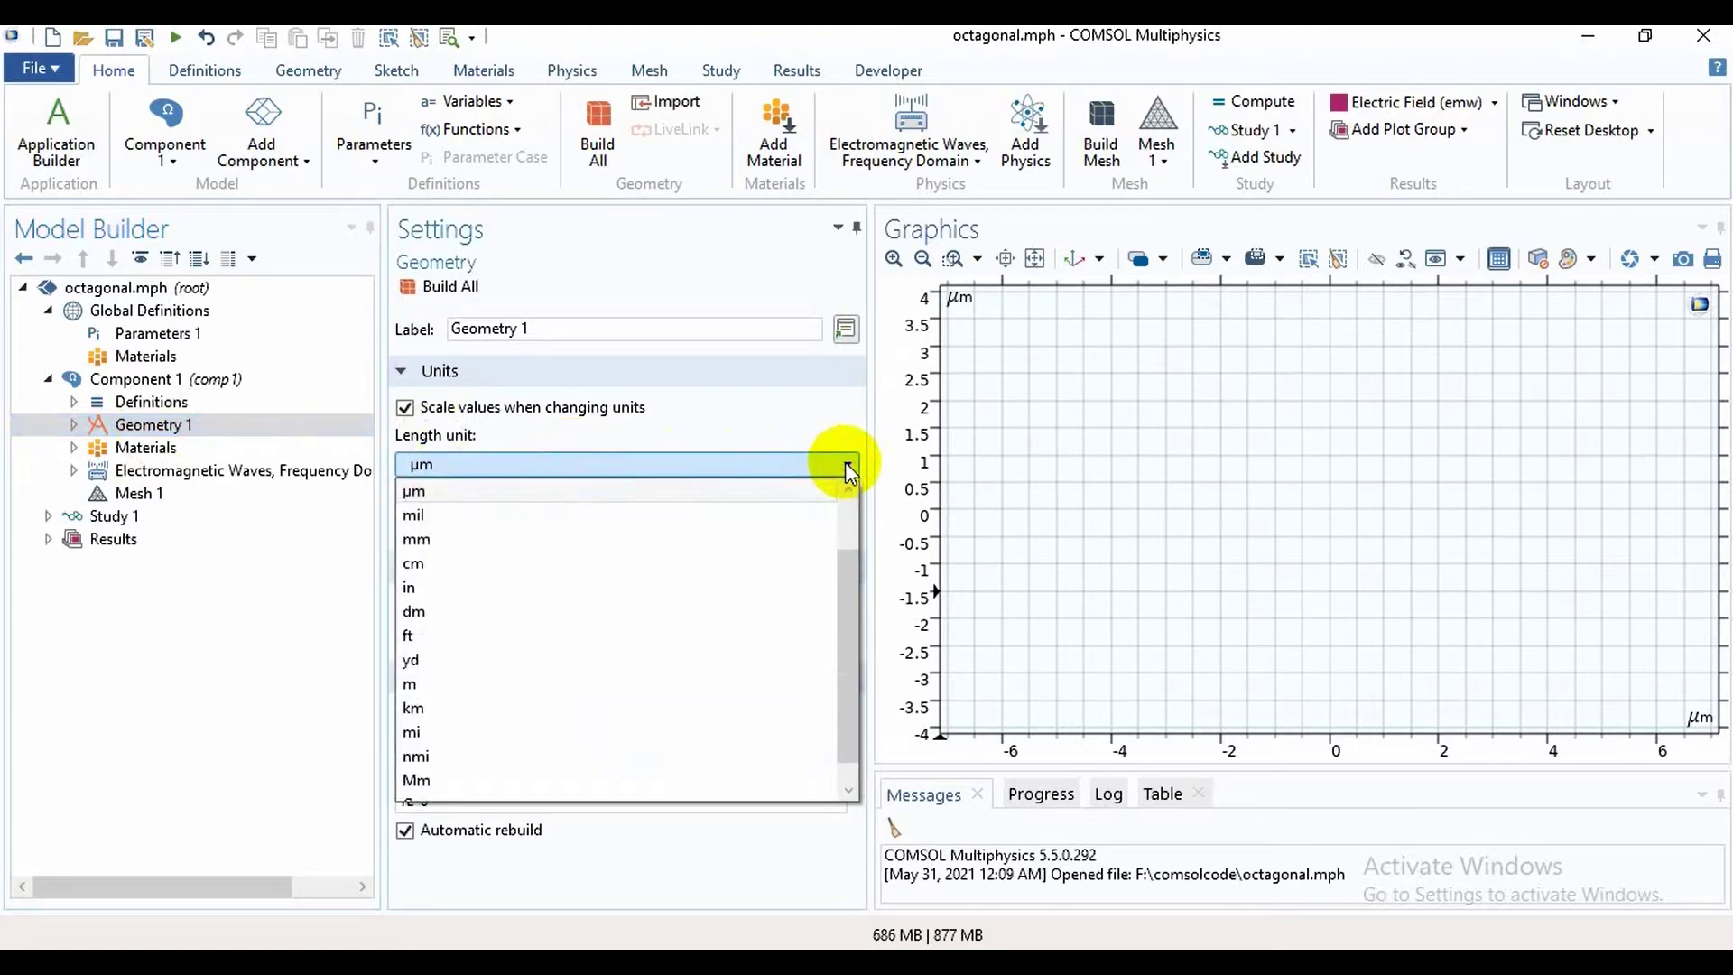
{"action": "left_click", "coordinate": [849, 466]}
{"action": "left_click", "coordinate": [261, 430]}
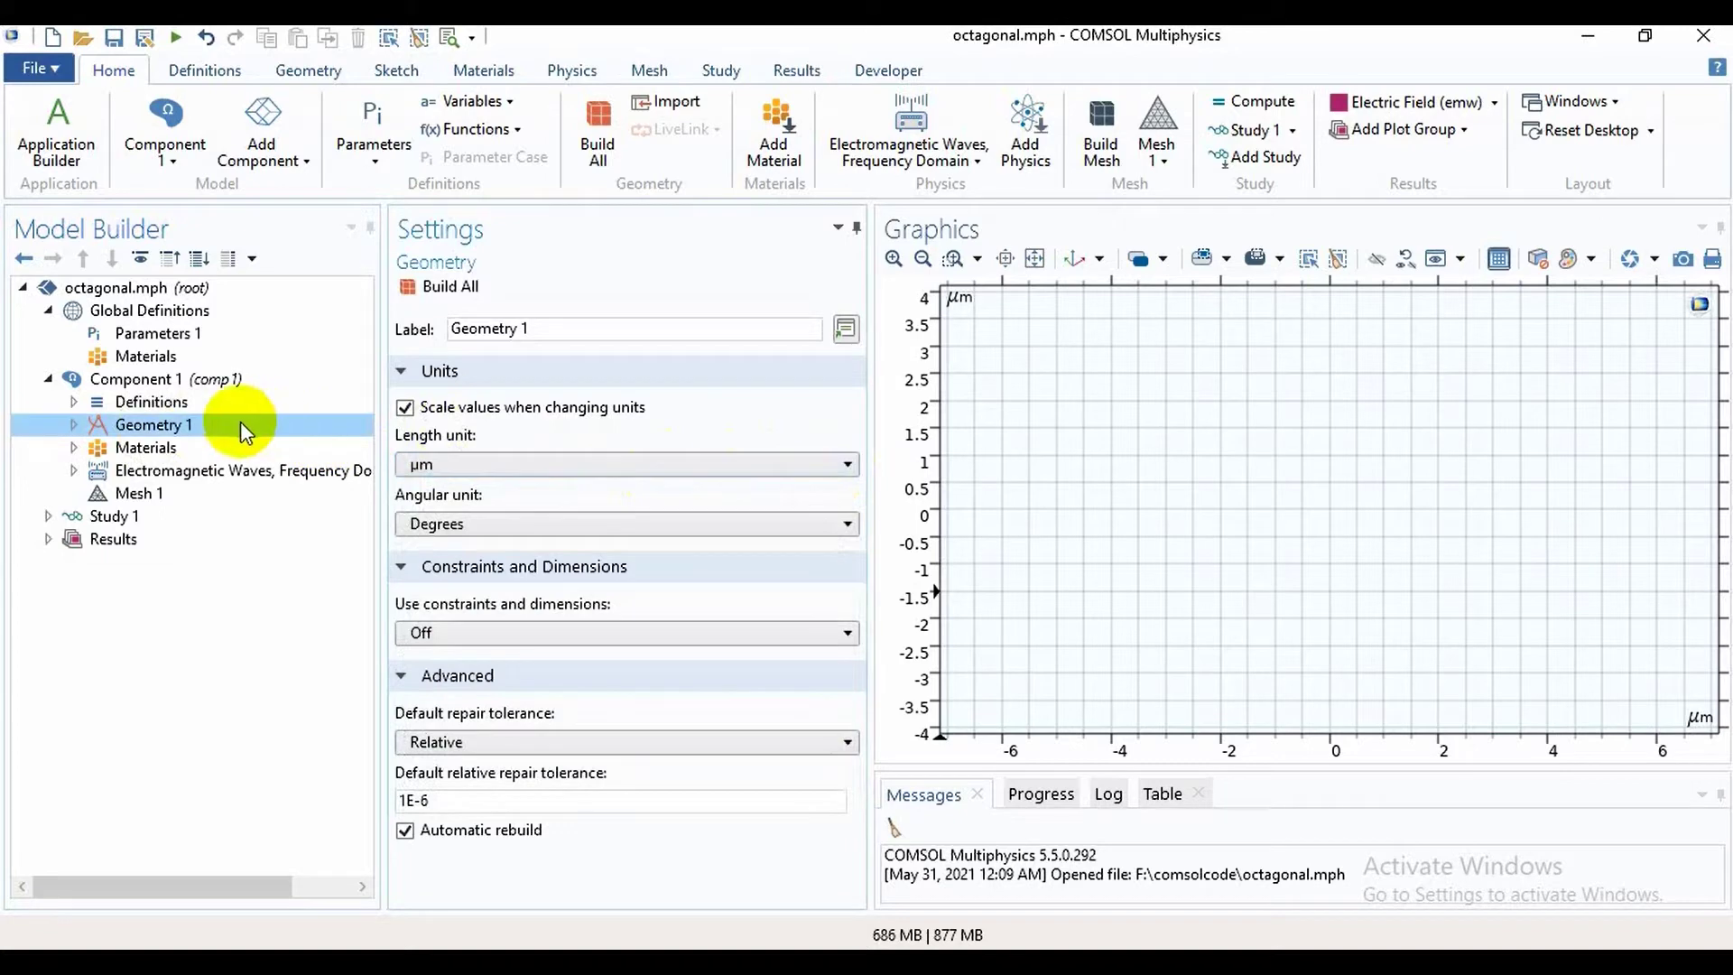
{"action": "double_click", "coordinate": [183, 431]}
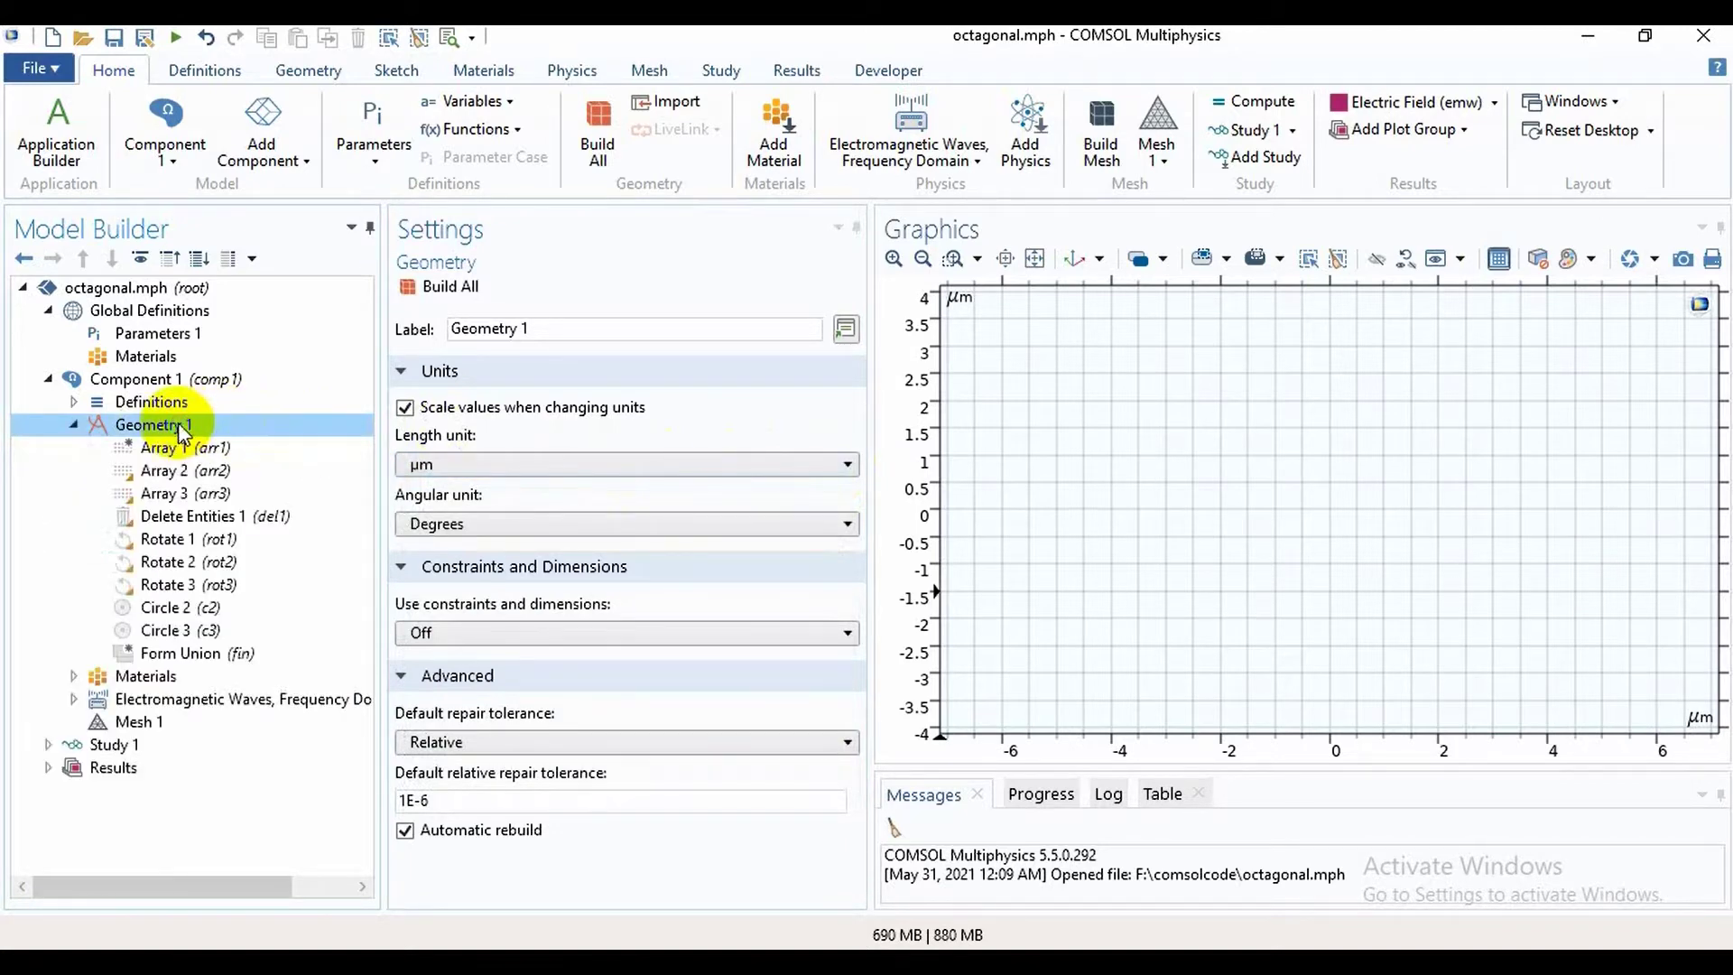
{"action": "right_click", "coordinate": [179, 430]}
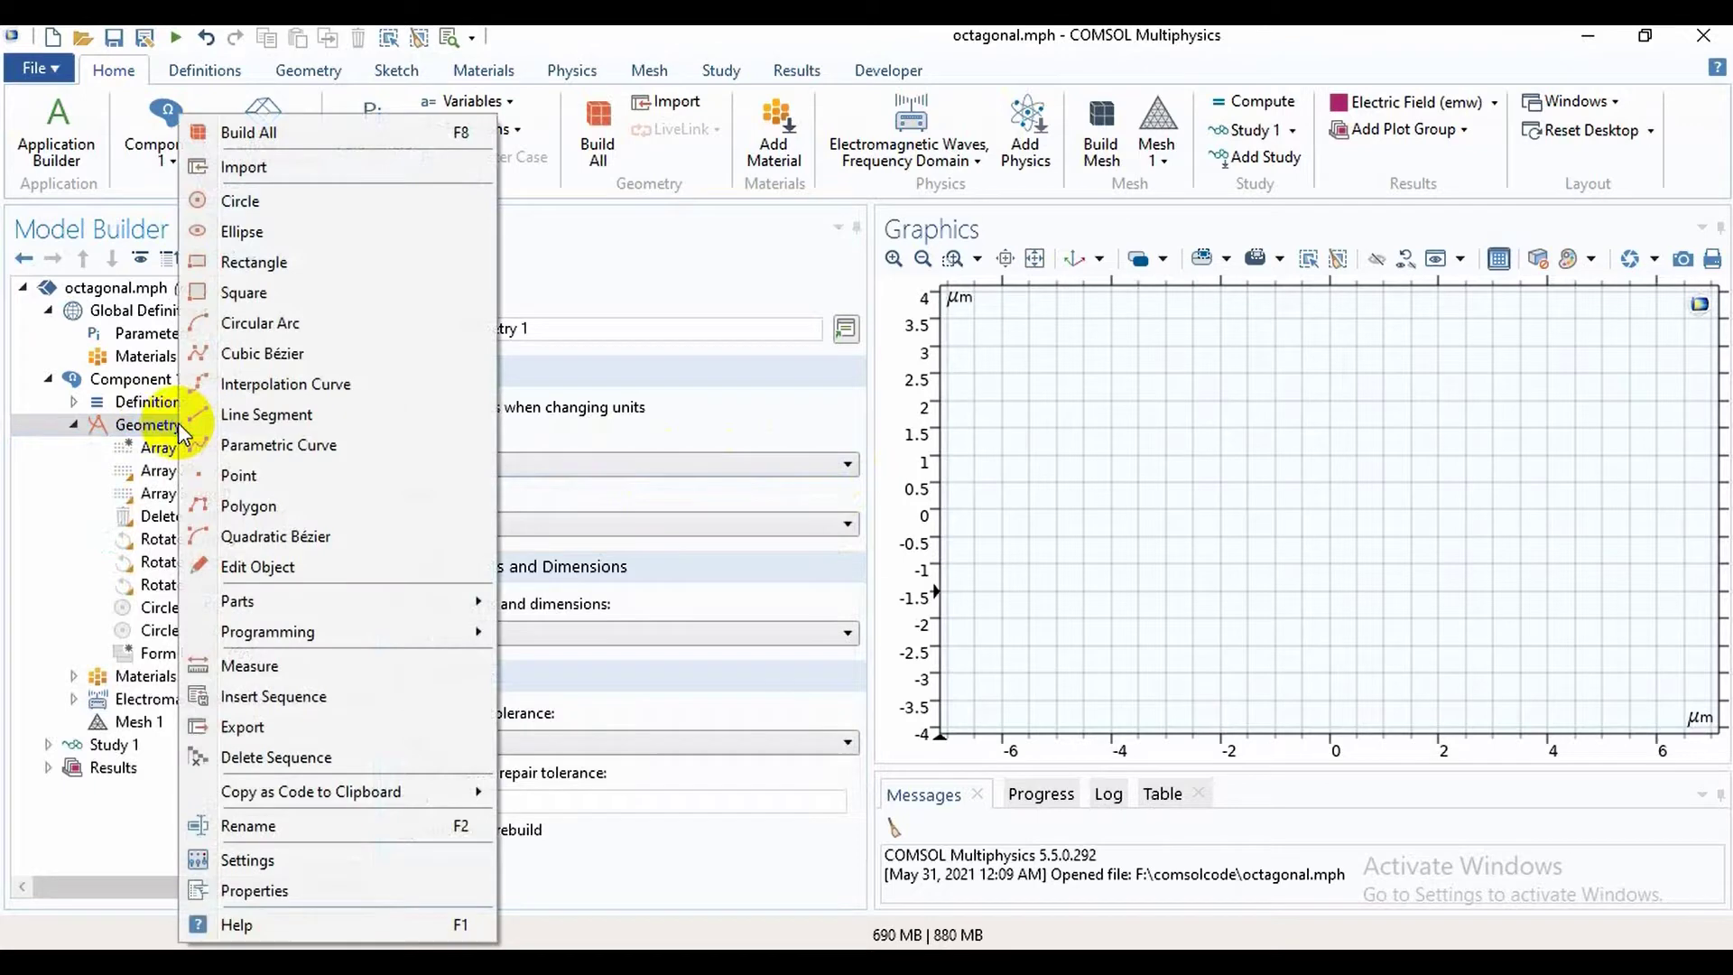
Add Circle 4 with radius d/2 at the origin (0, 0) and build it
{"action": "left_click", "coordinate": [237, 205]}
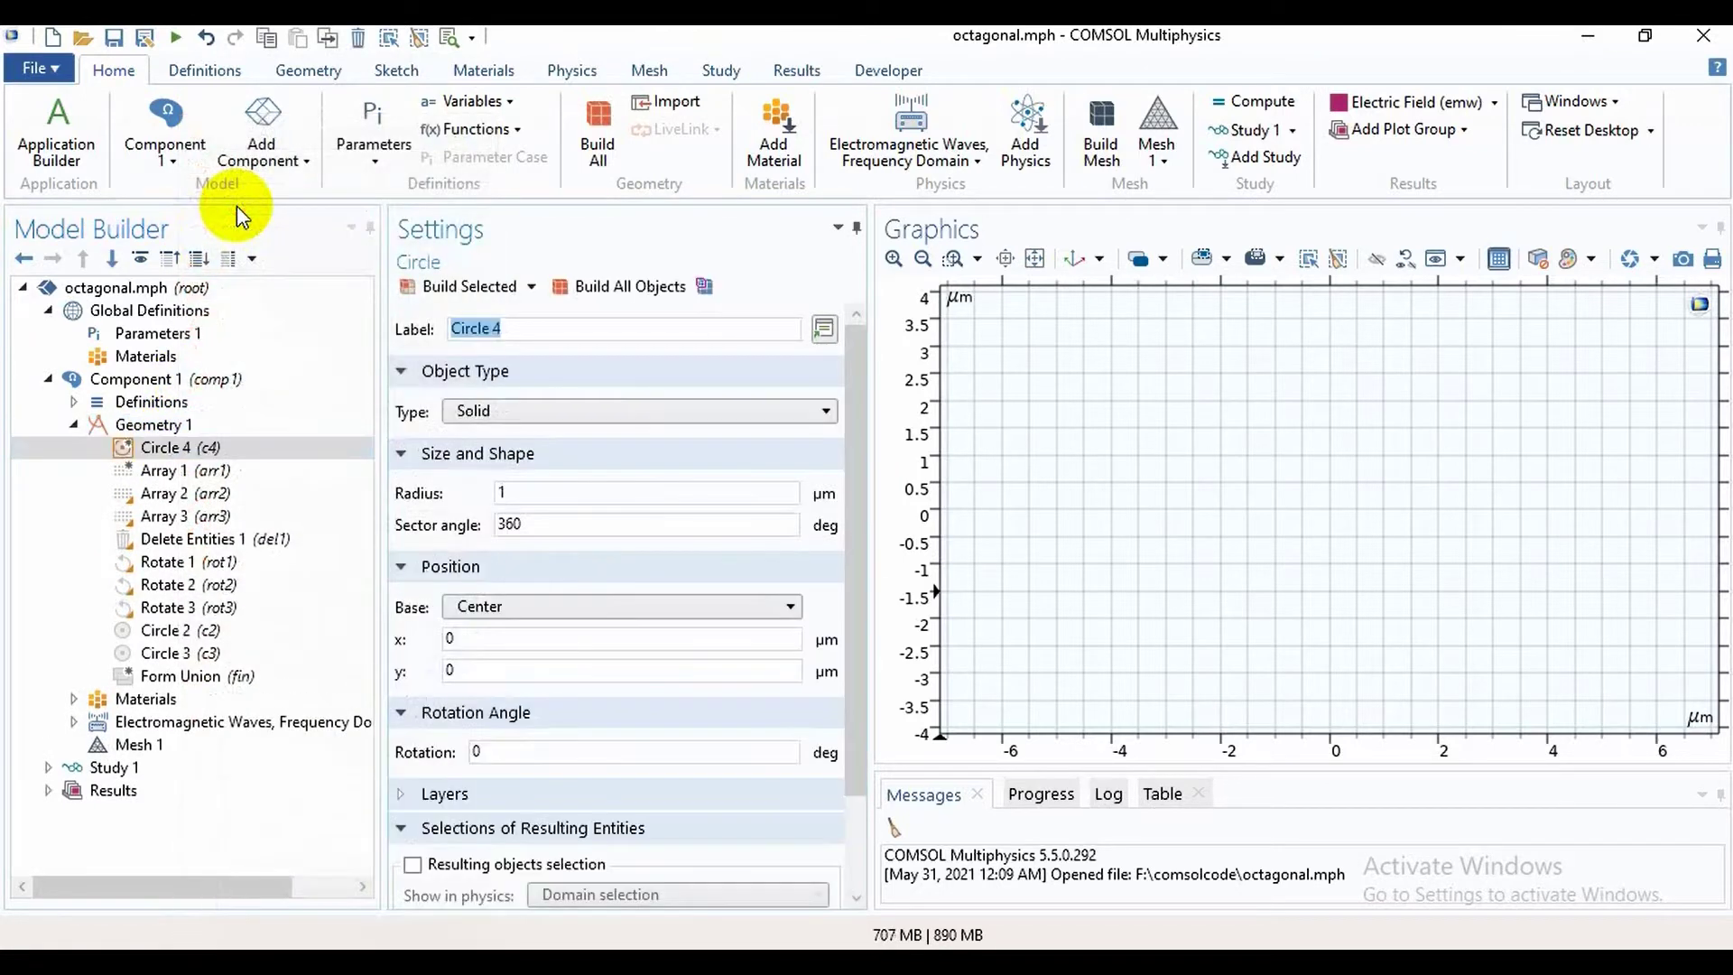
{"action": "left_click", "coordinate": [535, 493]}
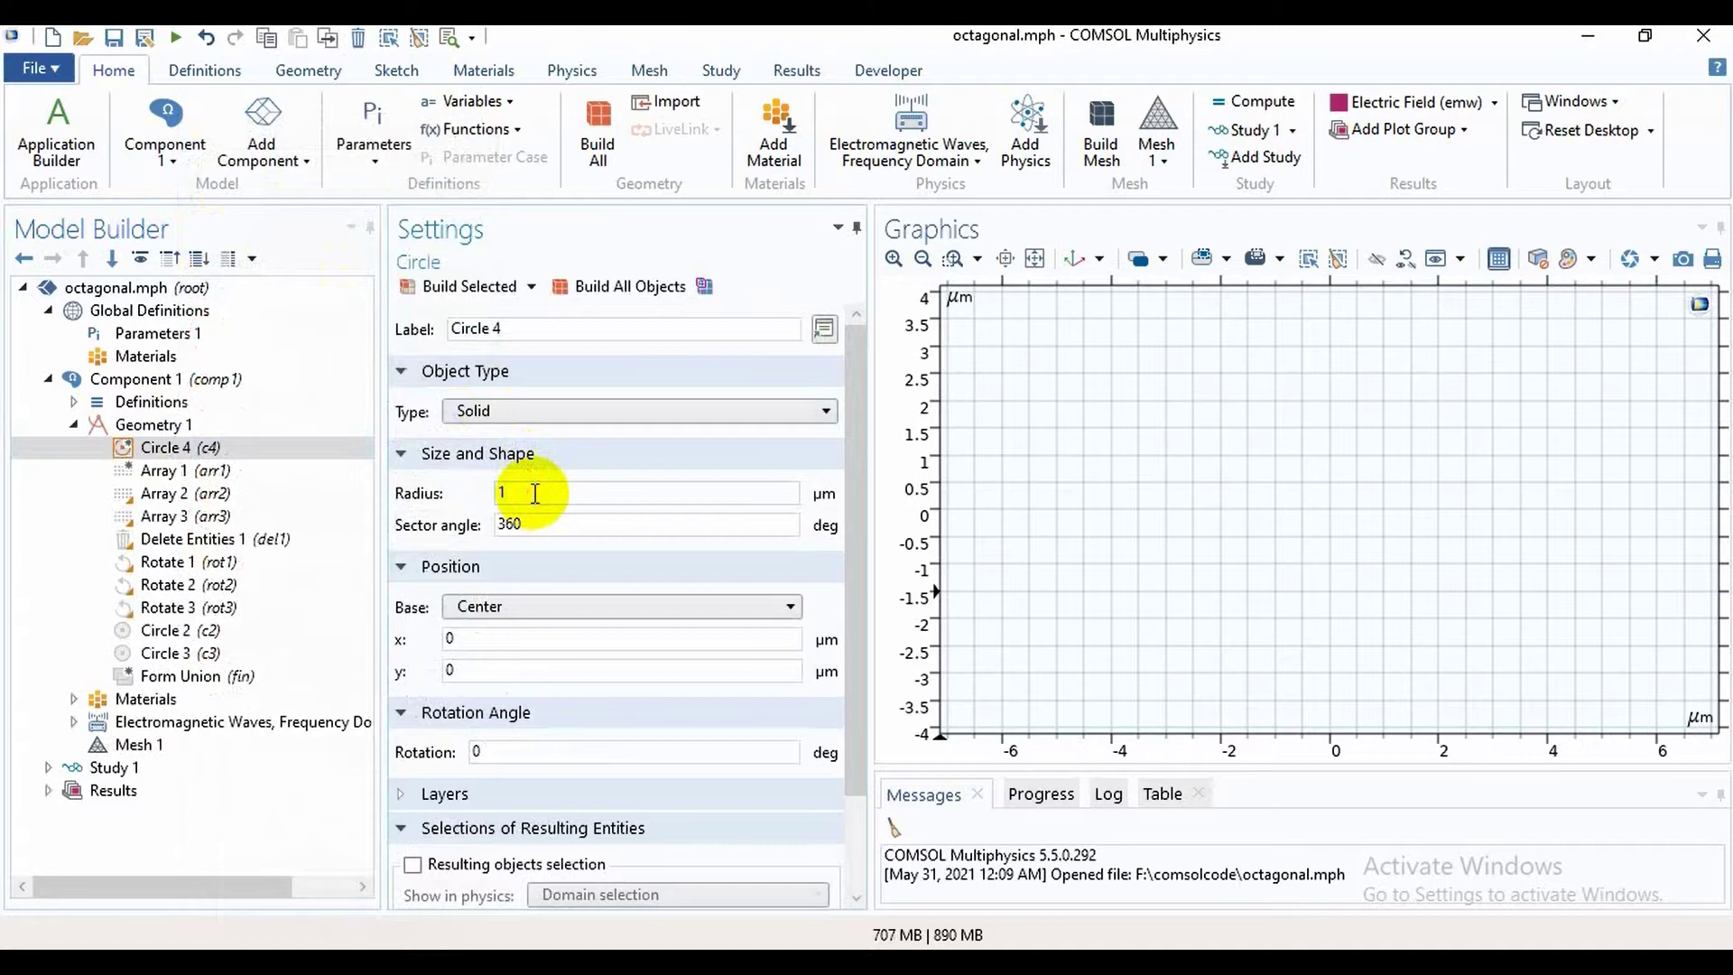
{"action": "key", "text": "BackSpace"}
{"action": "type", "text": "D"}
{"action": "key", "text": "BackSpace"}
{"action": "type", "text": "d/2"}
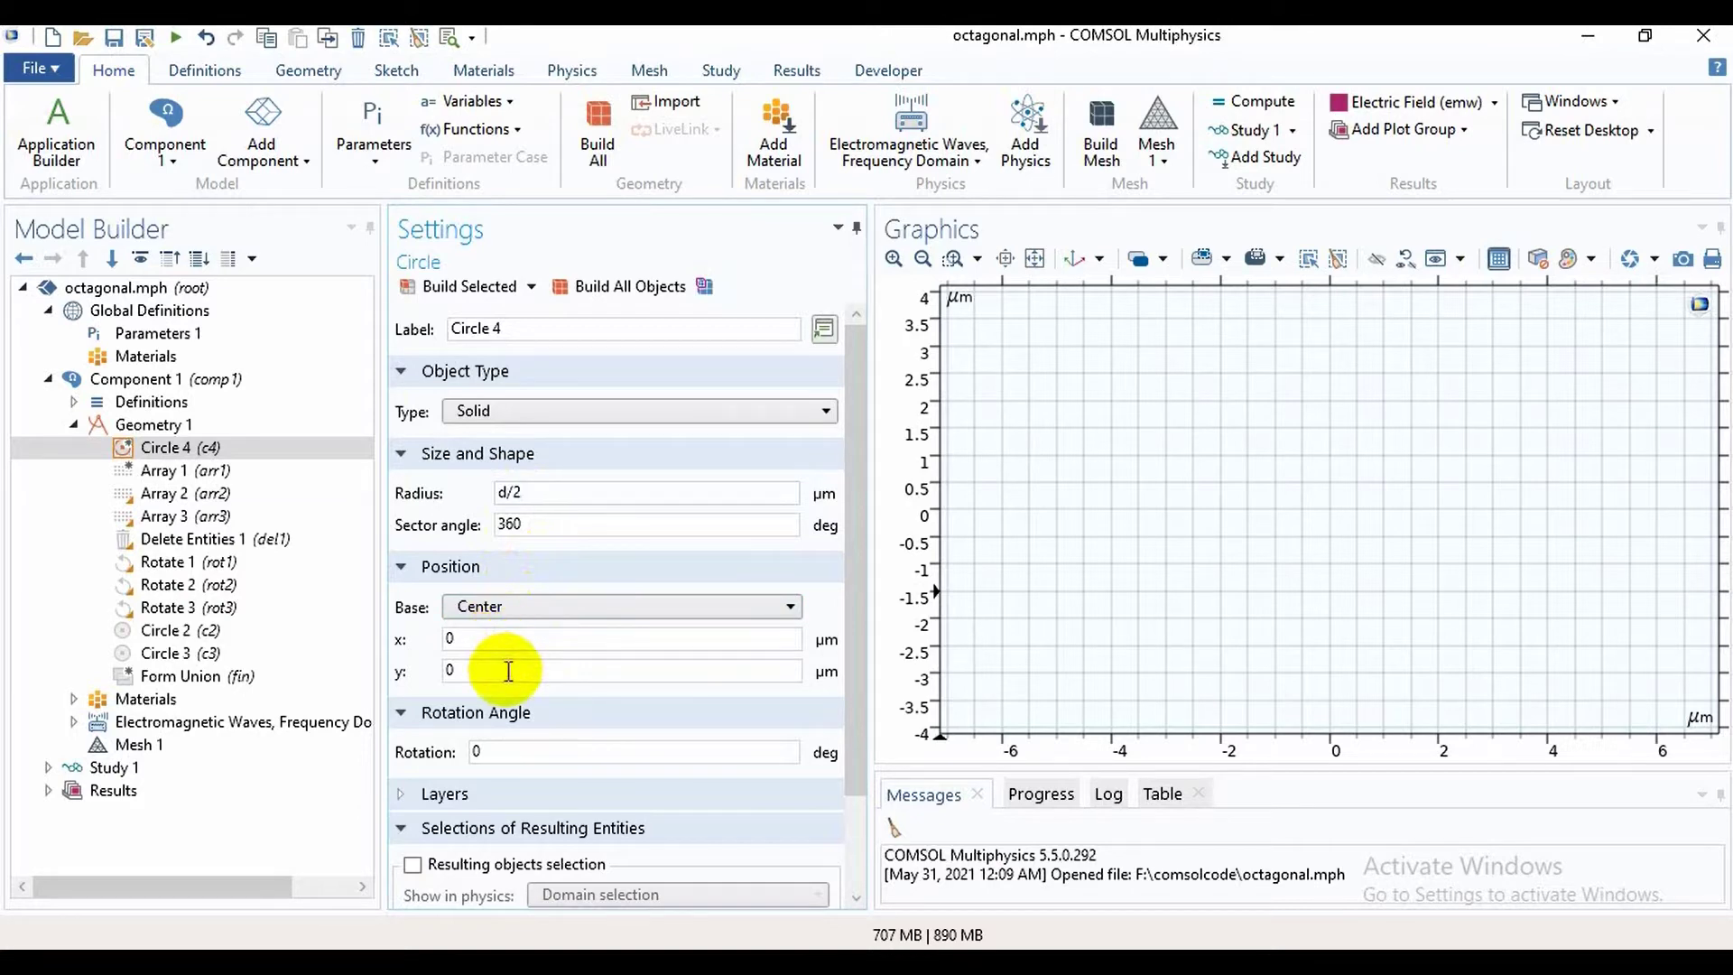
{"action": "left_click", "coordinate": [488, 291]}
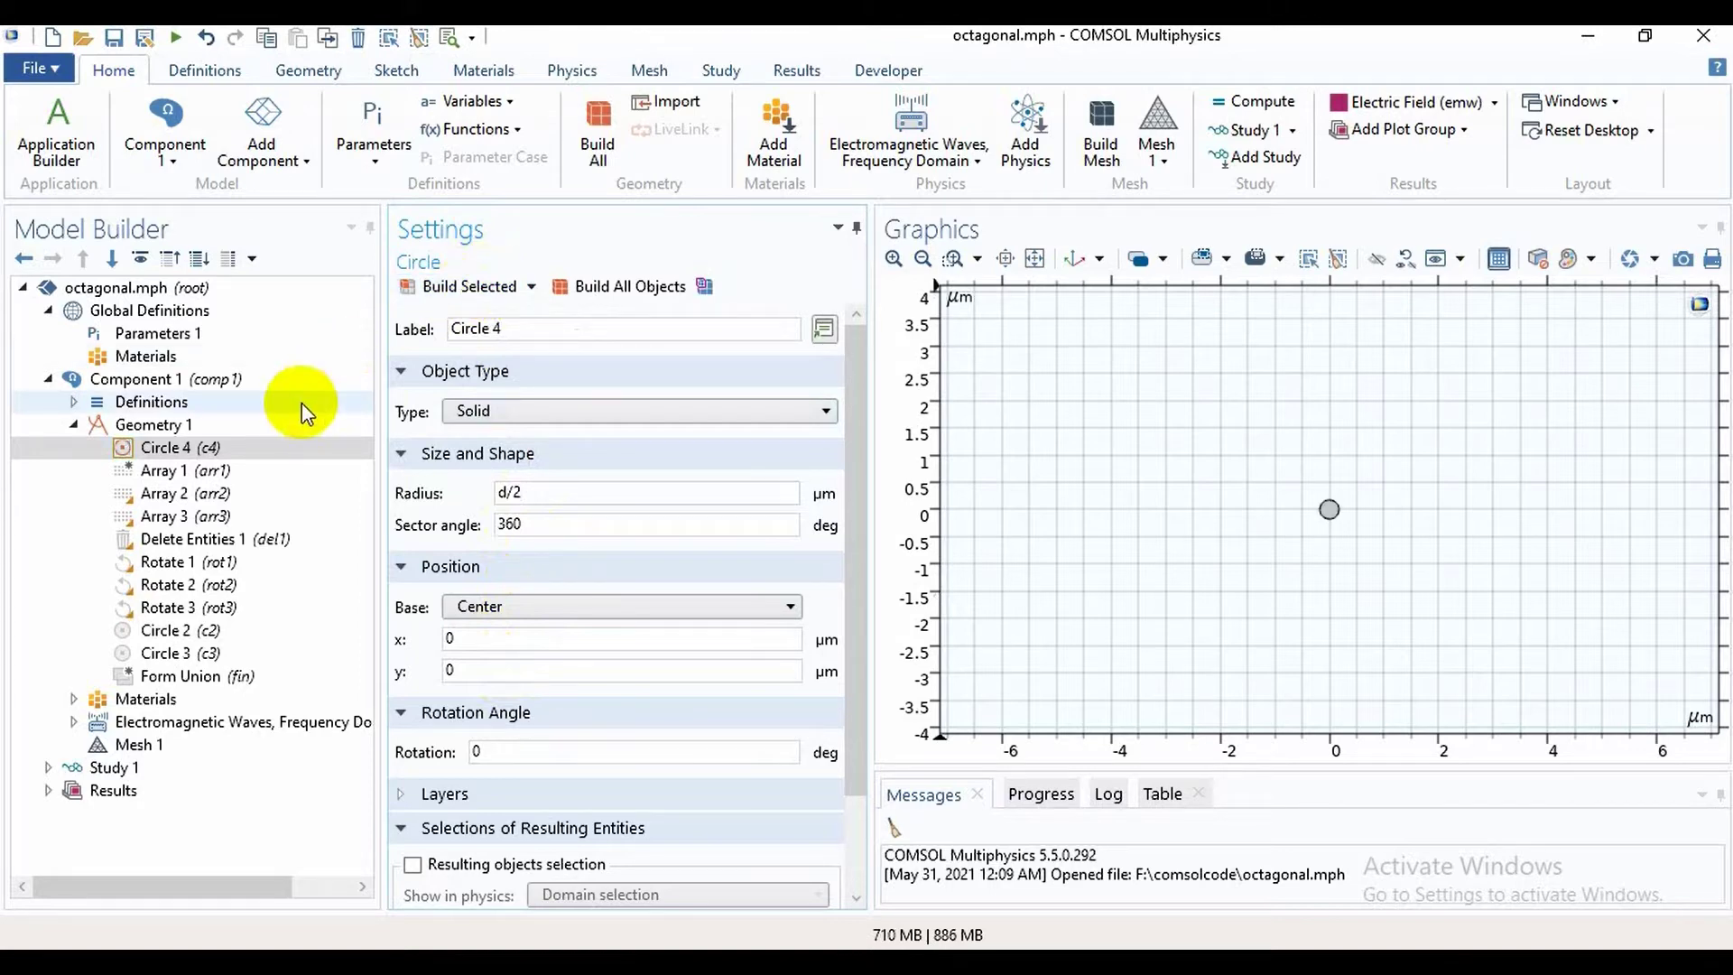
{"action": "left_click", "coordinate": [282, 448]}
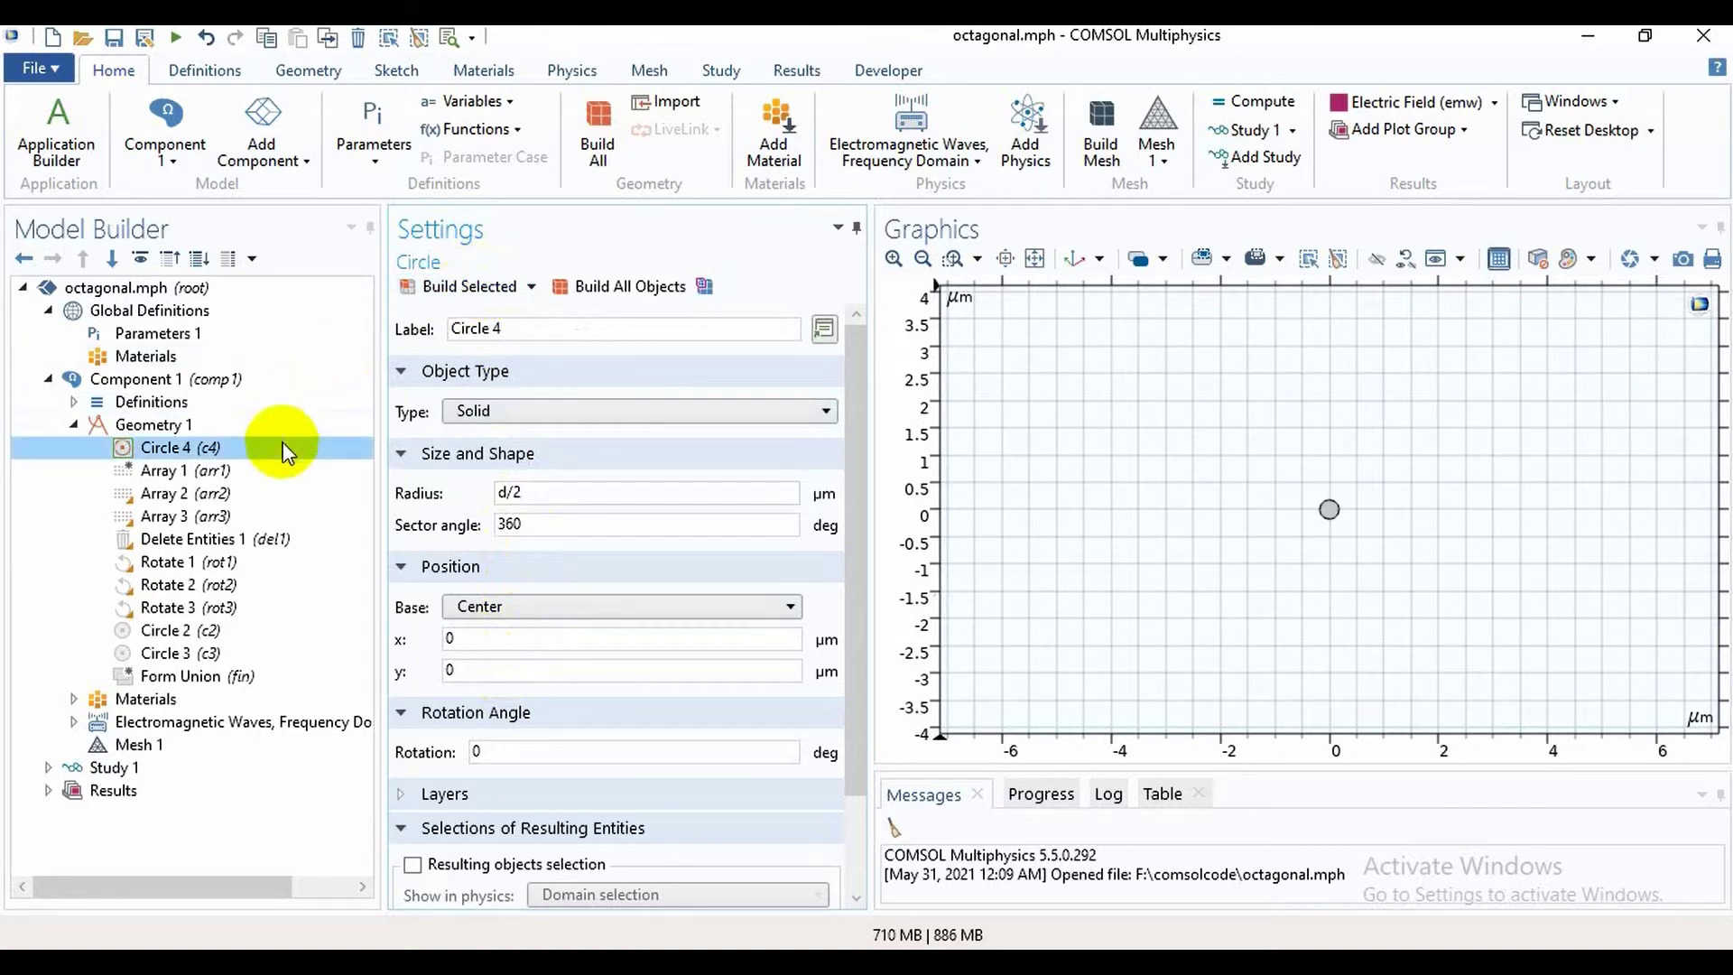
Set circle c4 as Array 1's input and build the row of three circles
{"action": "left_click", "coordinate": [217, 471]}
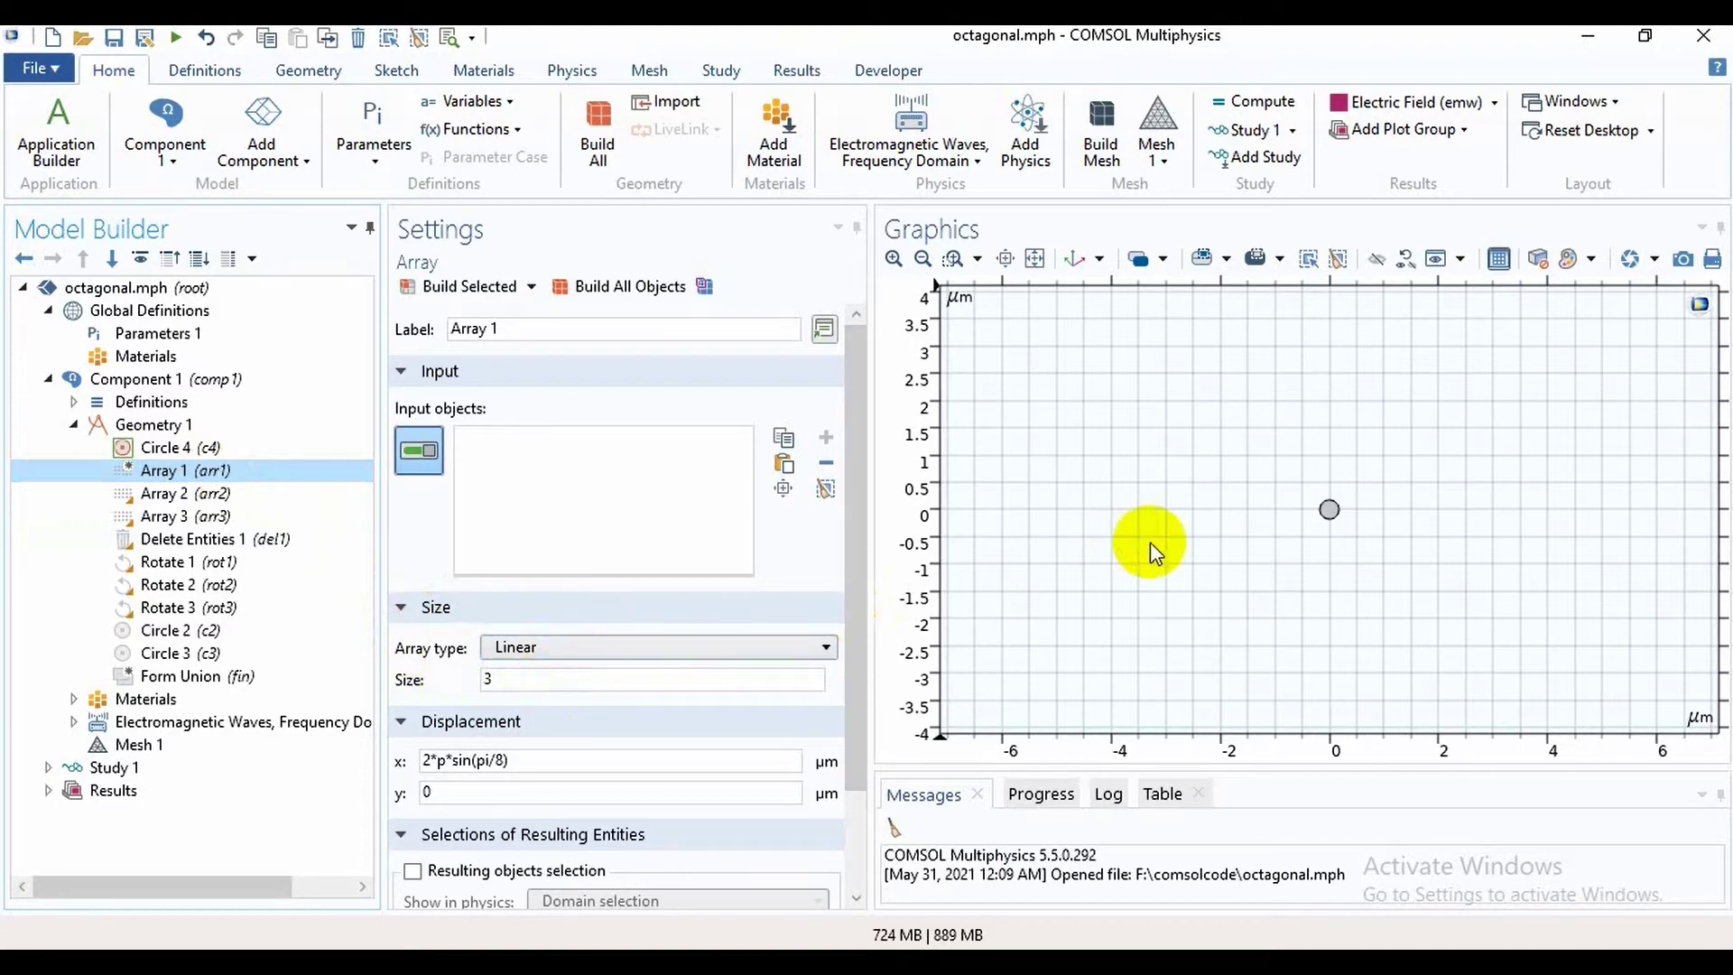
{"action": "left_click", "coordinate": [1332, 515]}
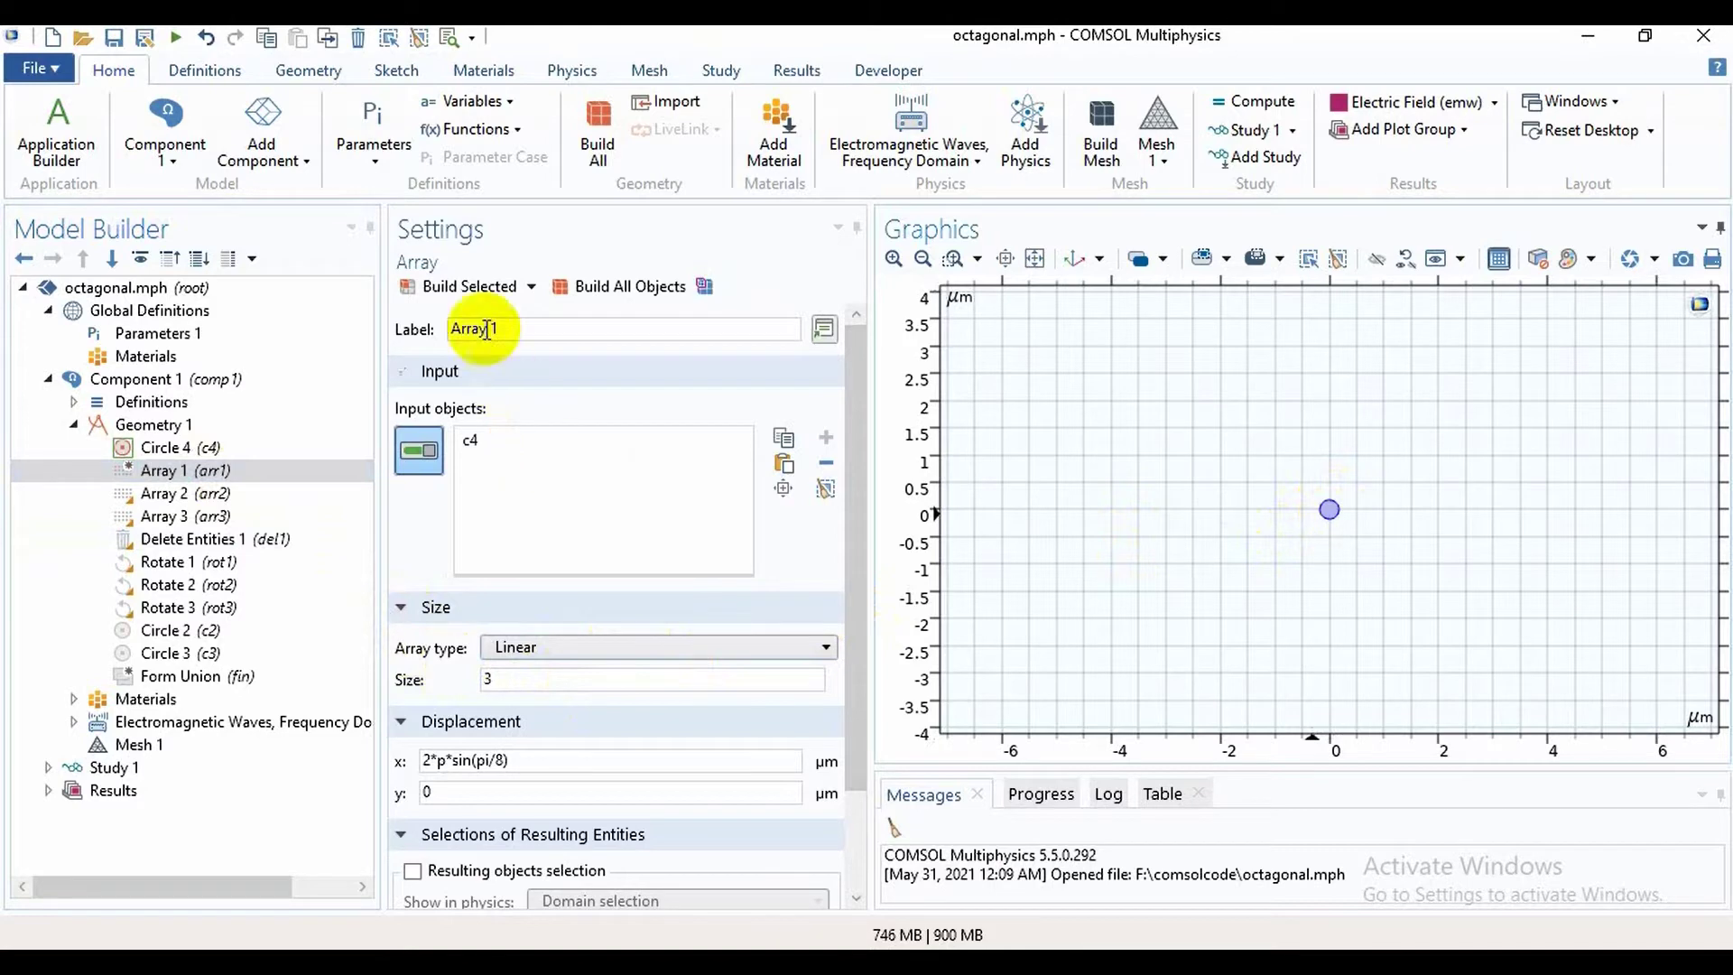
{"action": "left_click", "coordinate": [472, 287]}
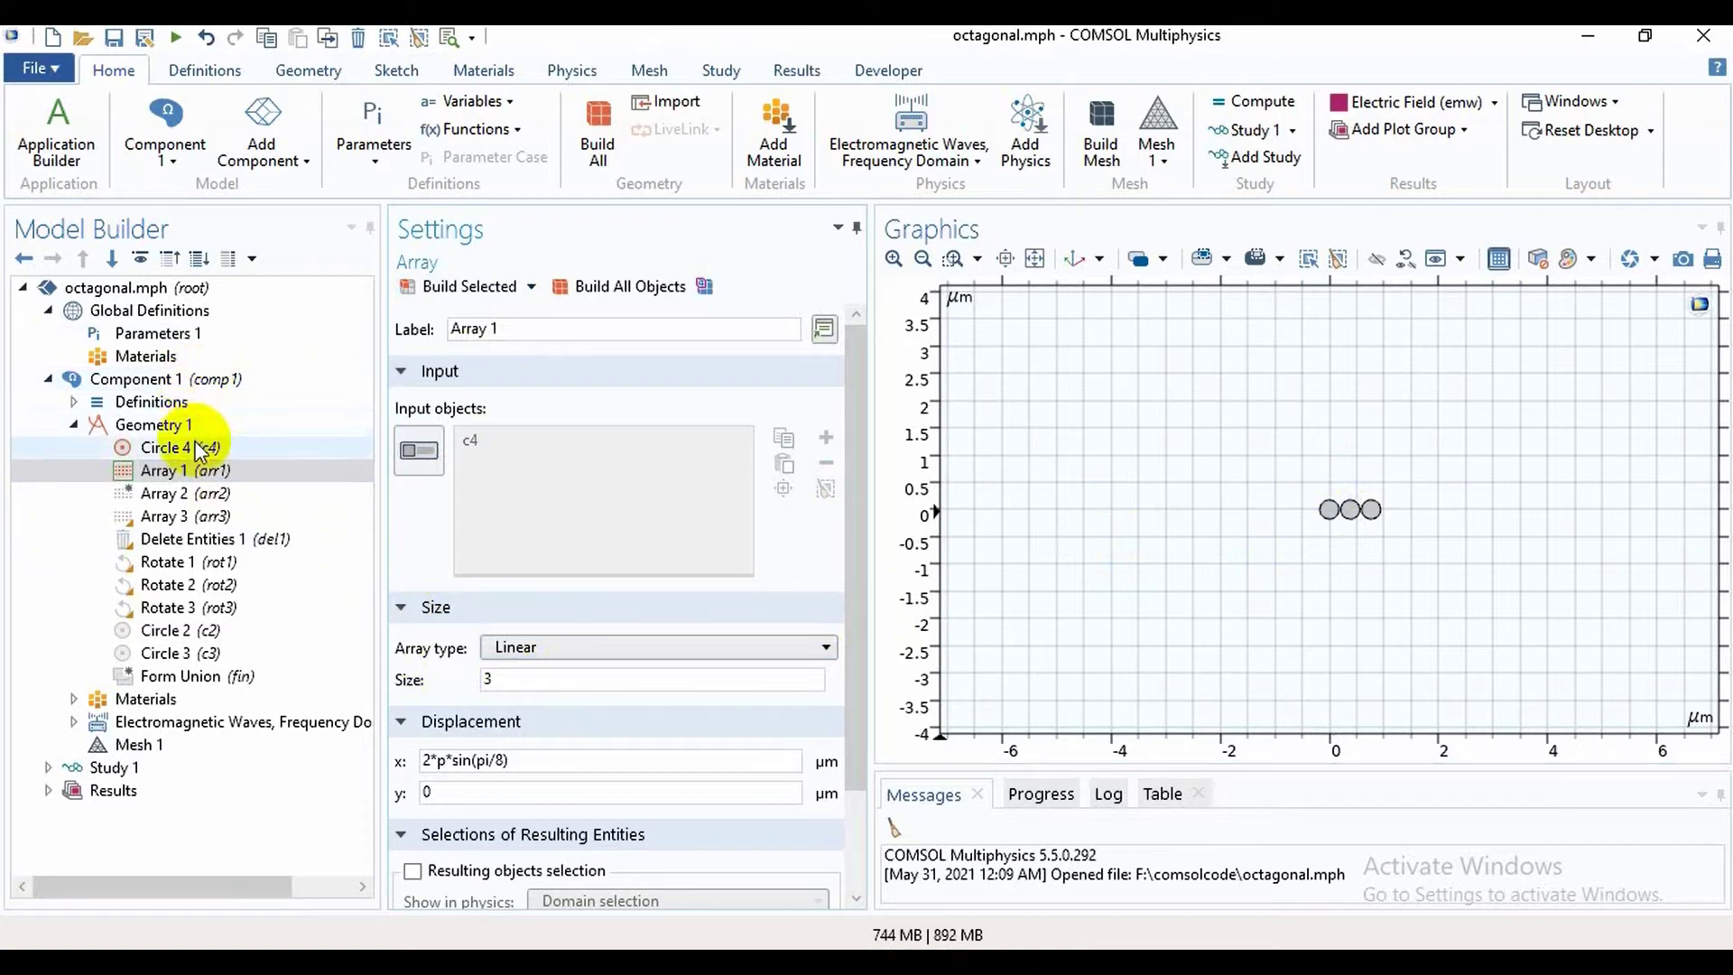
{"action": "left_click", "coordinate": [164, 426]}
Give linear Array 2 the three Array 1 circles as input and build the seven-circle row
{"action": "right_click", "coordinate": [165, 426]}
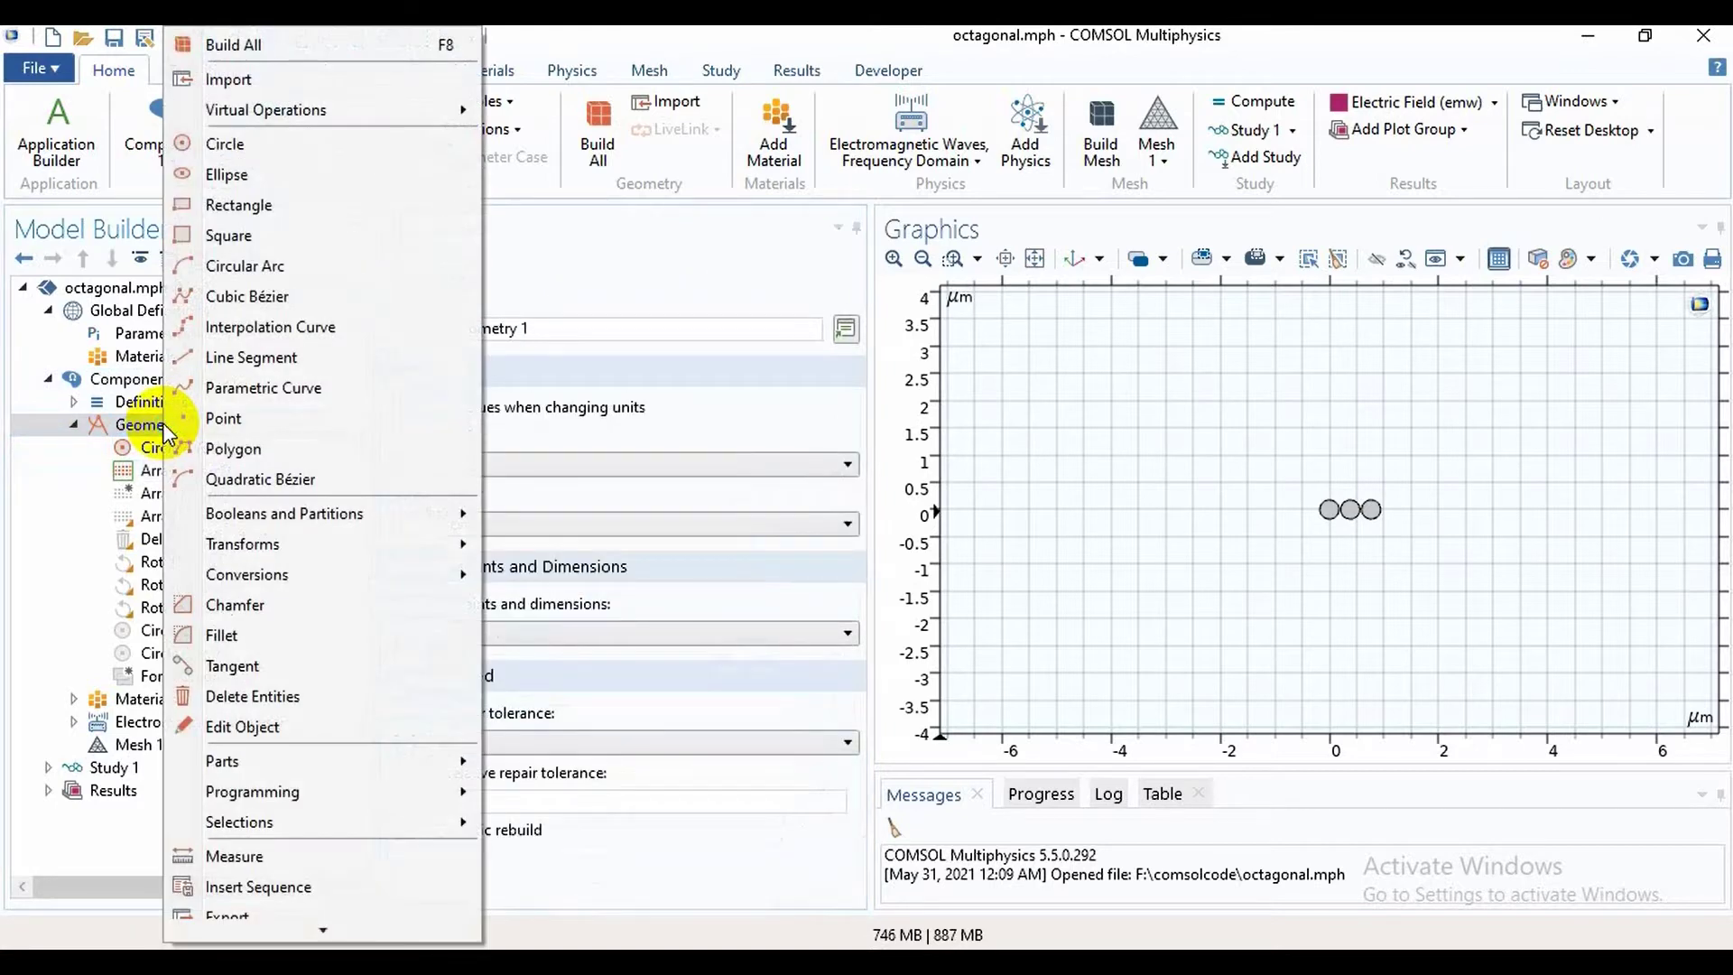
{"action": "mouse_move", "coordinate": [250, 553]}
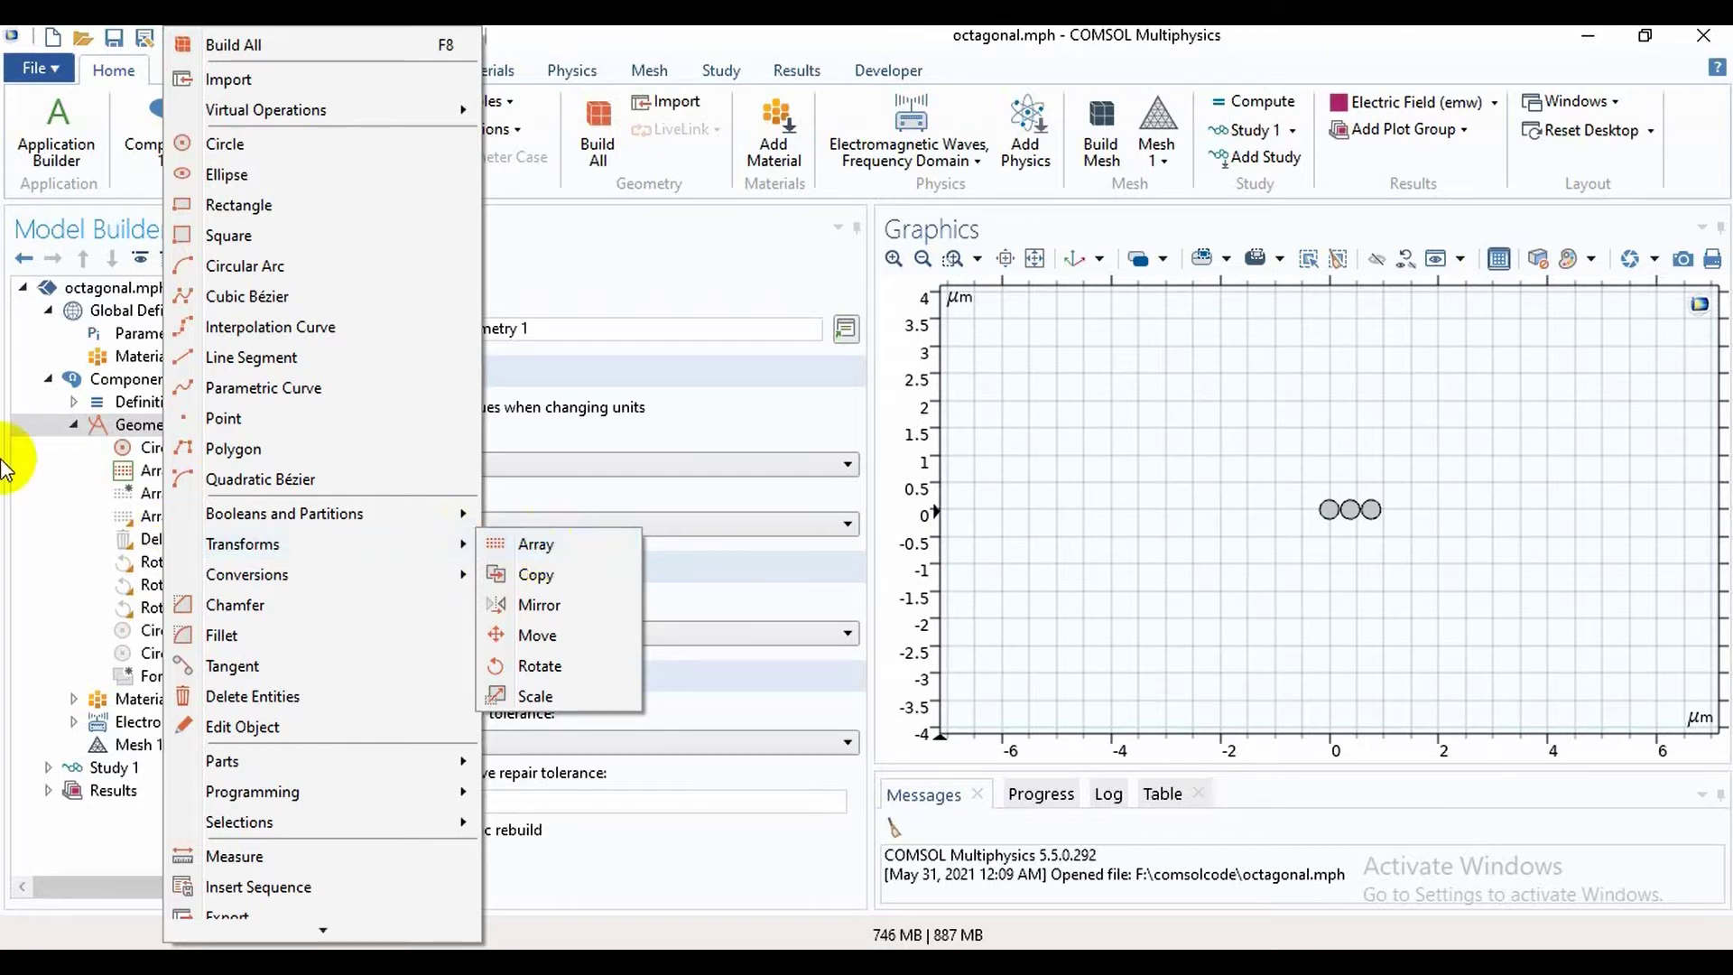
{"action": "left_click", "coordinate": [58, 489]}
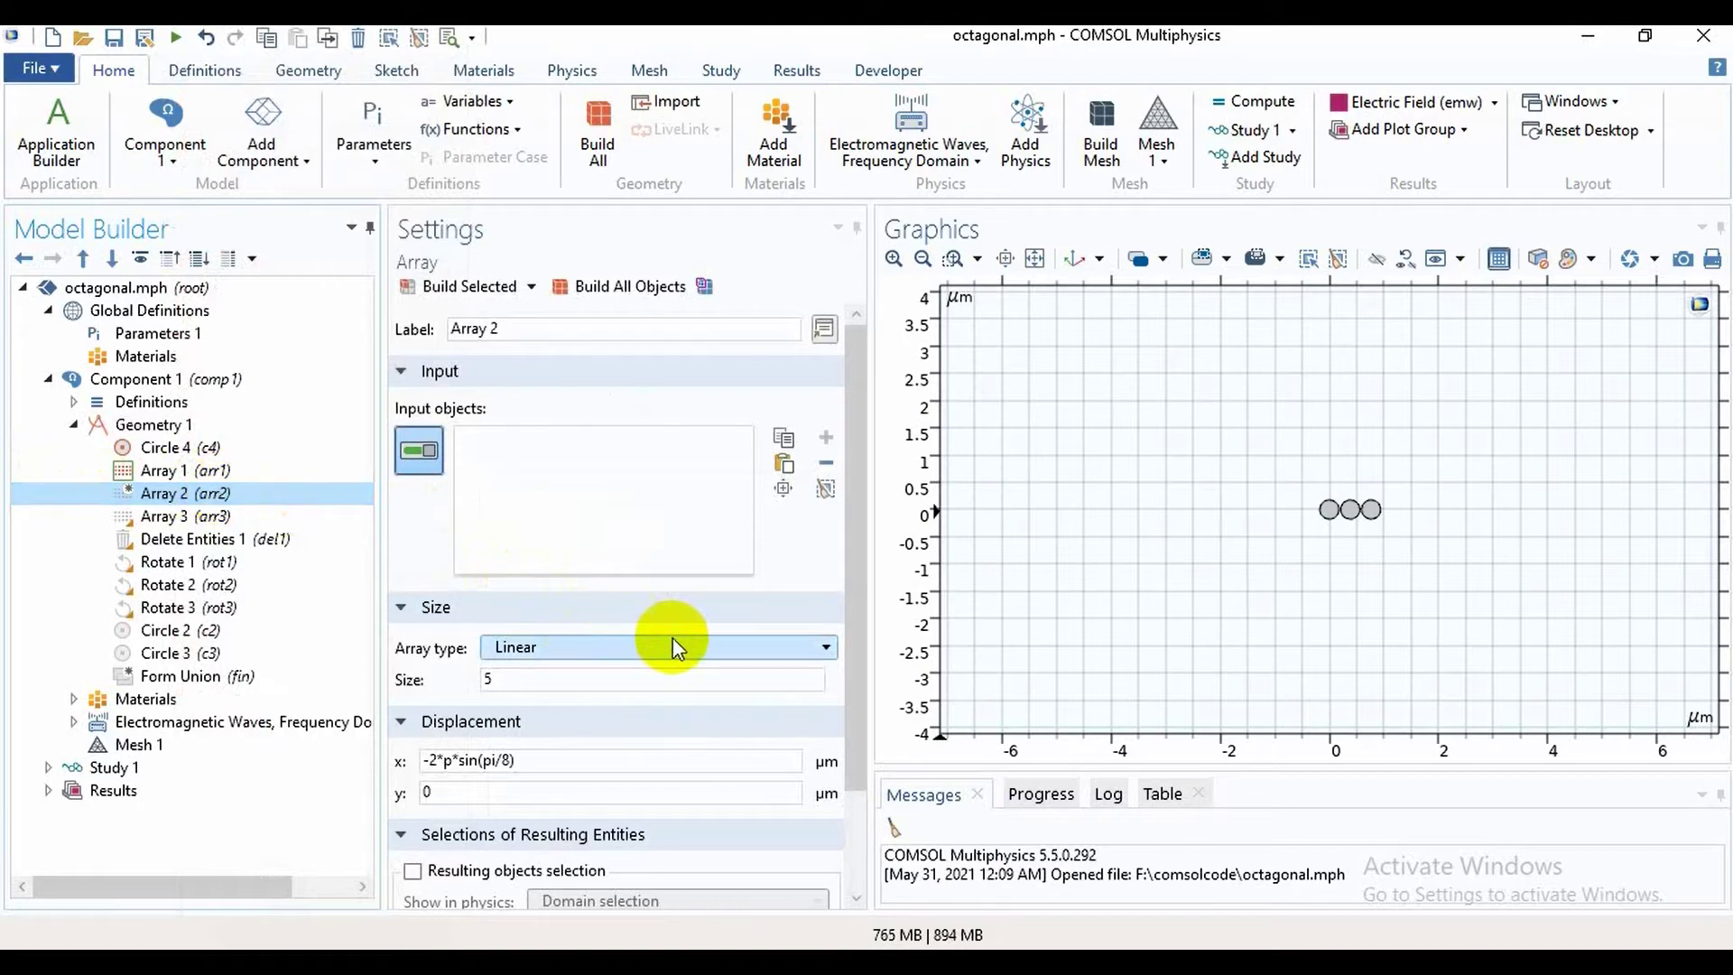
{"action": "left_click", "coordinate": [826, 648]}
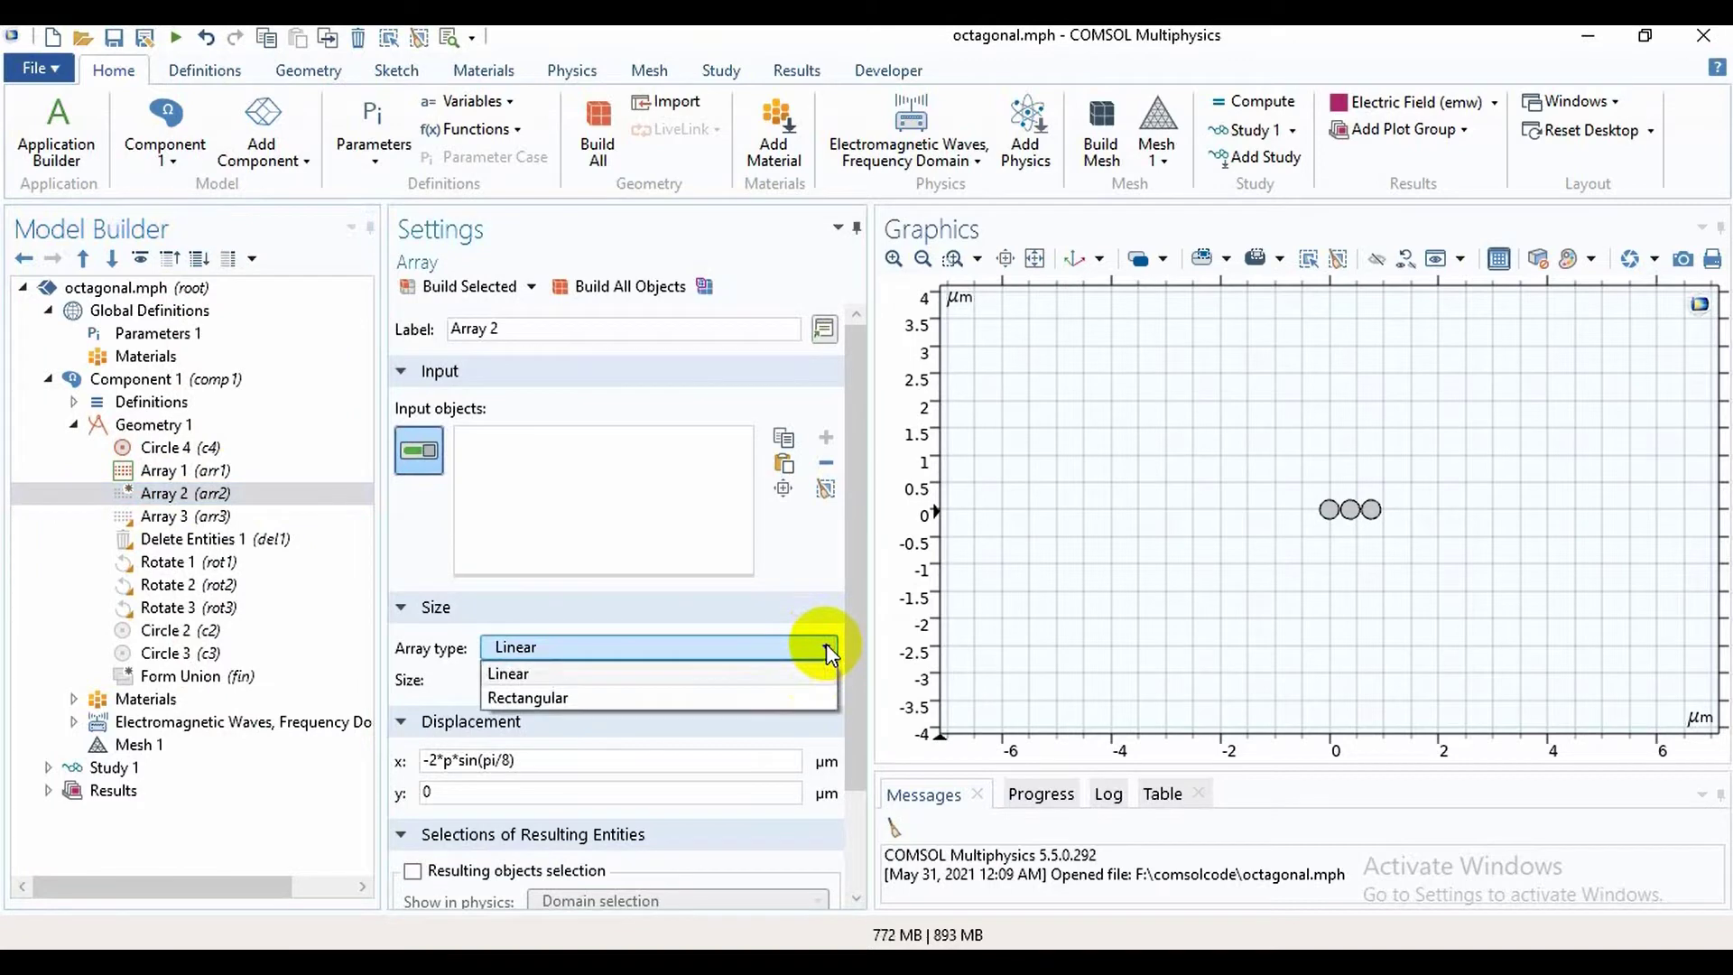
{"action": "left_click", "coordinate": [1164, 523]}
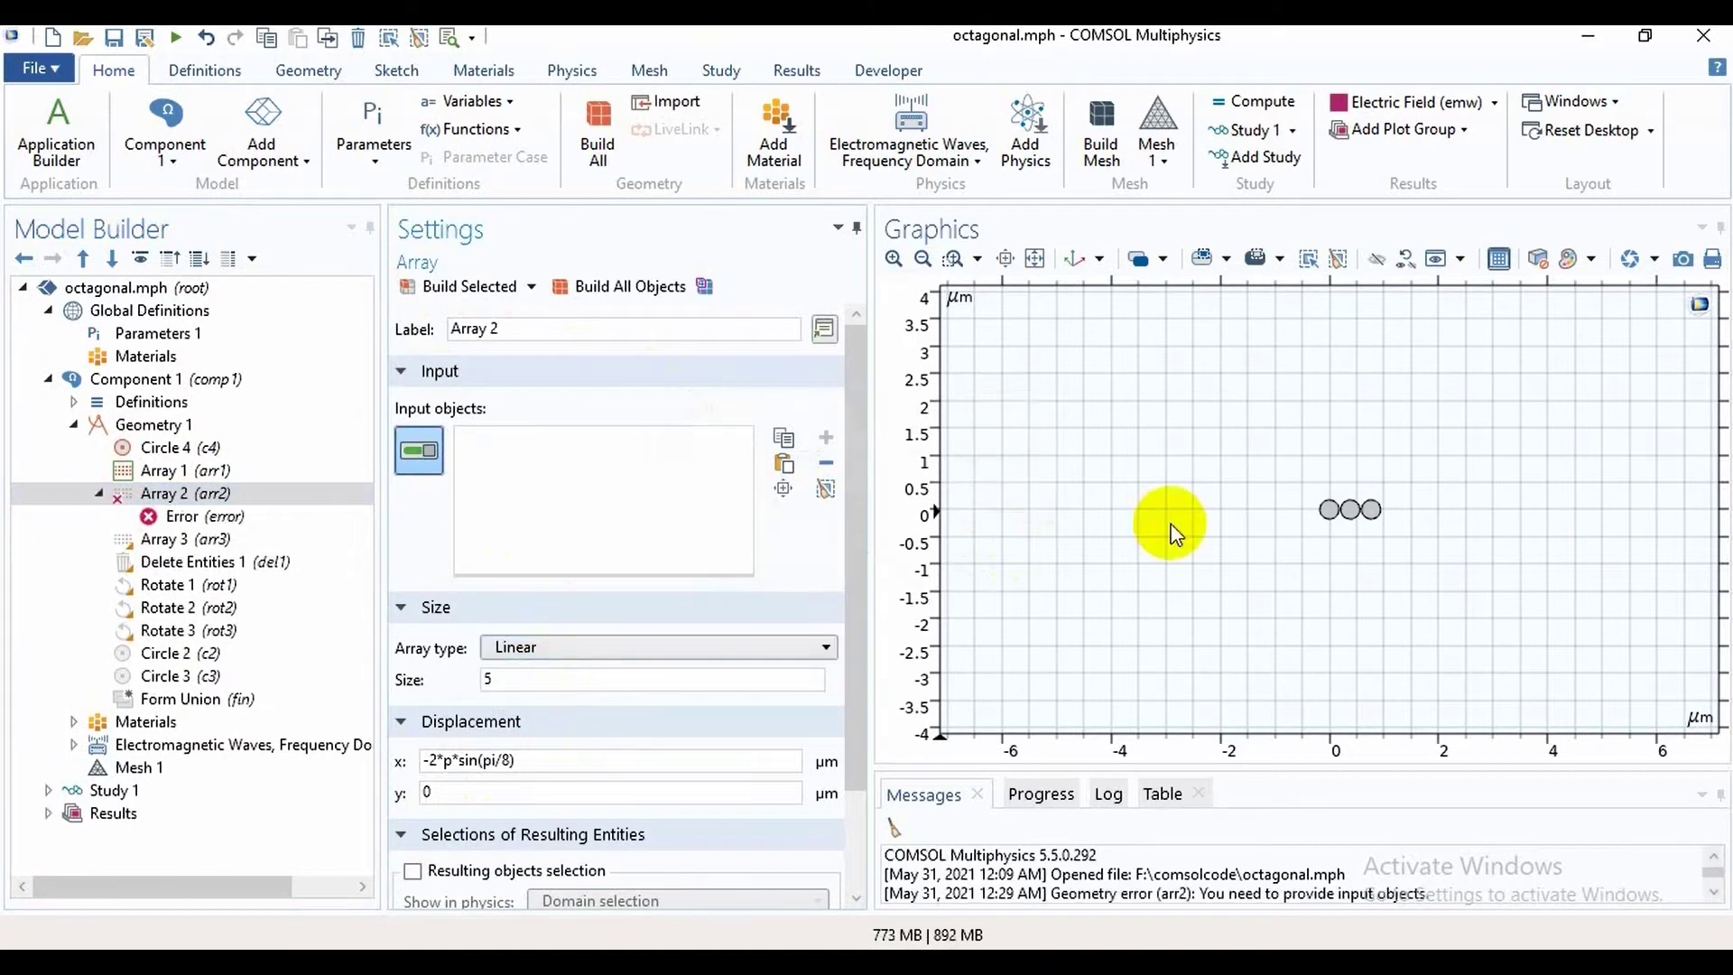
{"action": "left_click", "coordinate": [1330, 515]}
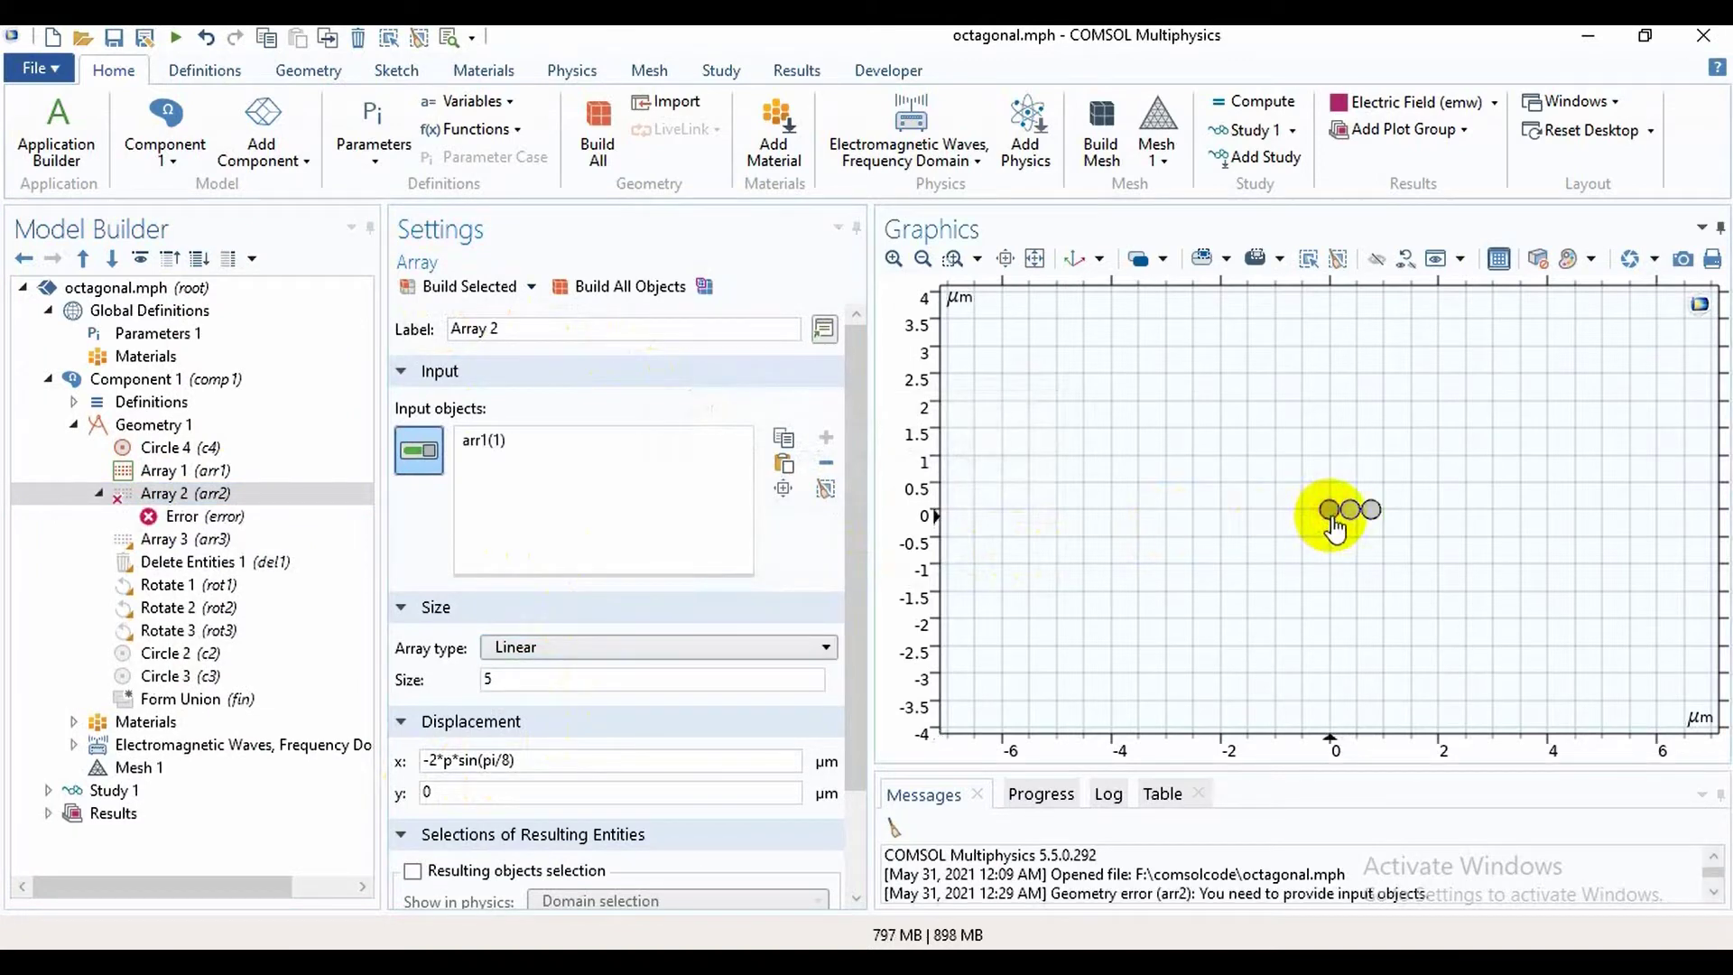
{"action": "left_click", "coordinate": [1352, 515]}
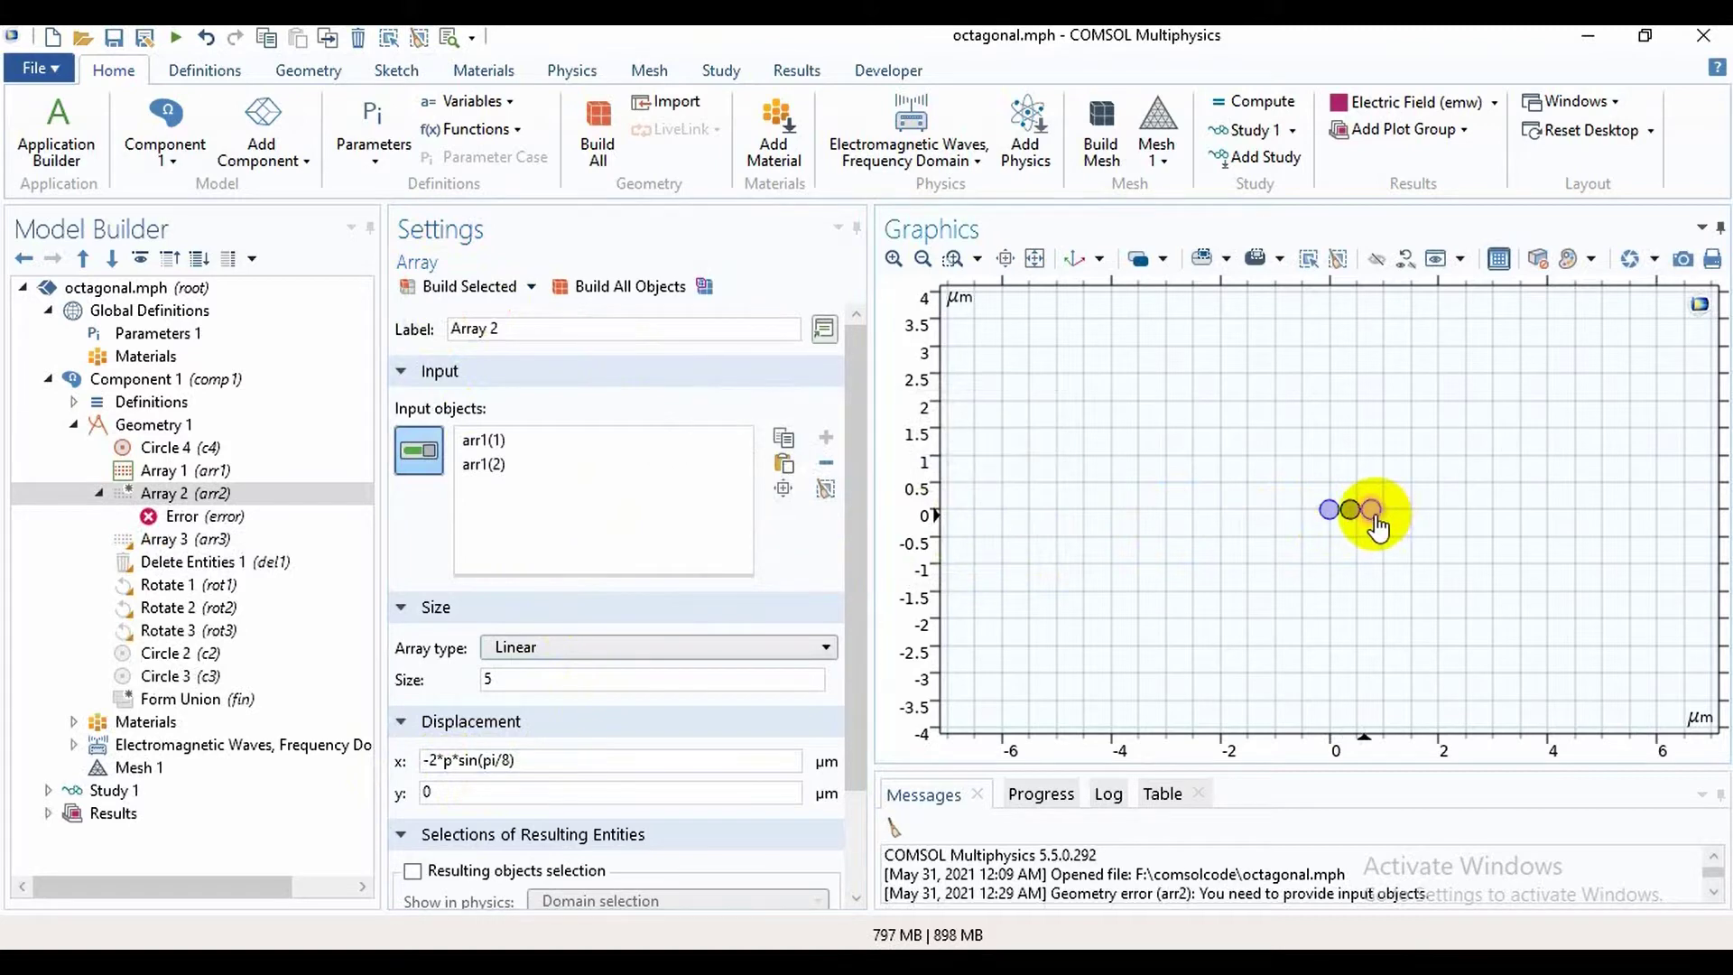
{"action": "left_click", "coordinate": [1372, 512]}
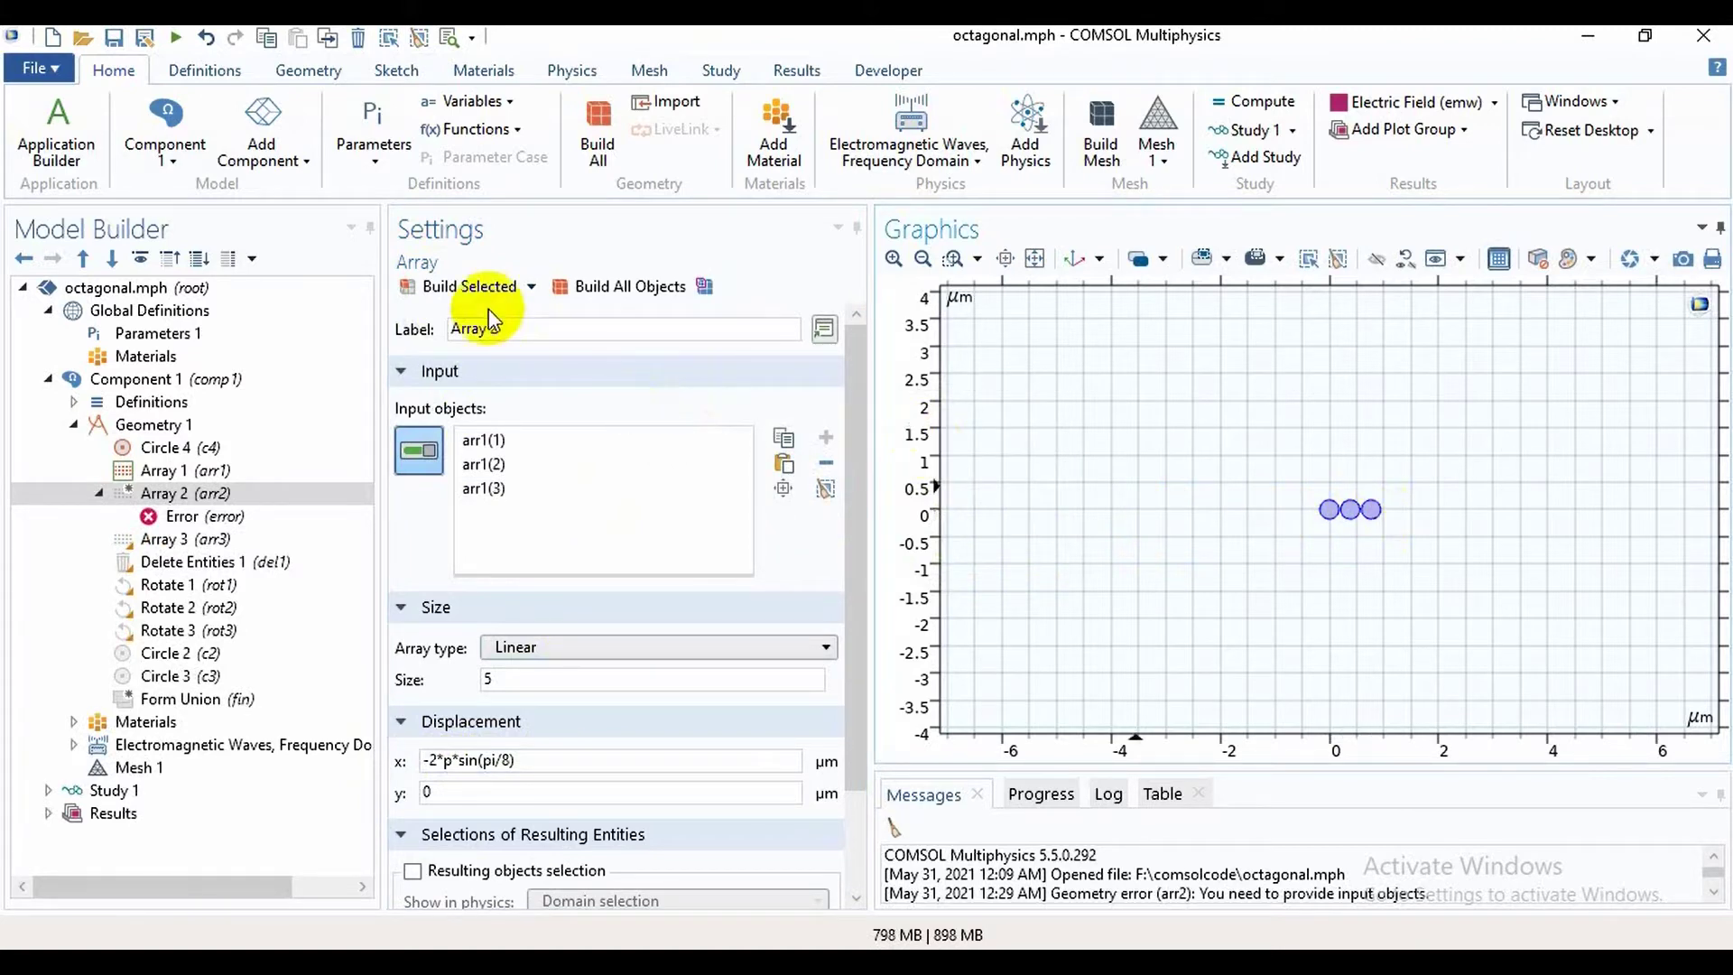
{"action": "left_click", "coordinate": [471, 289]}
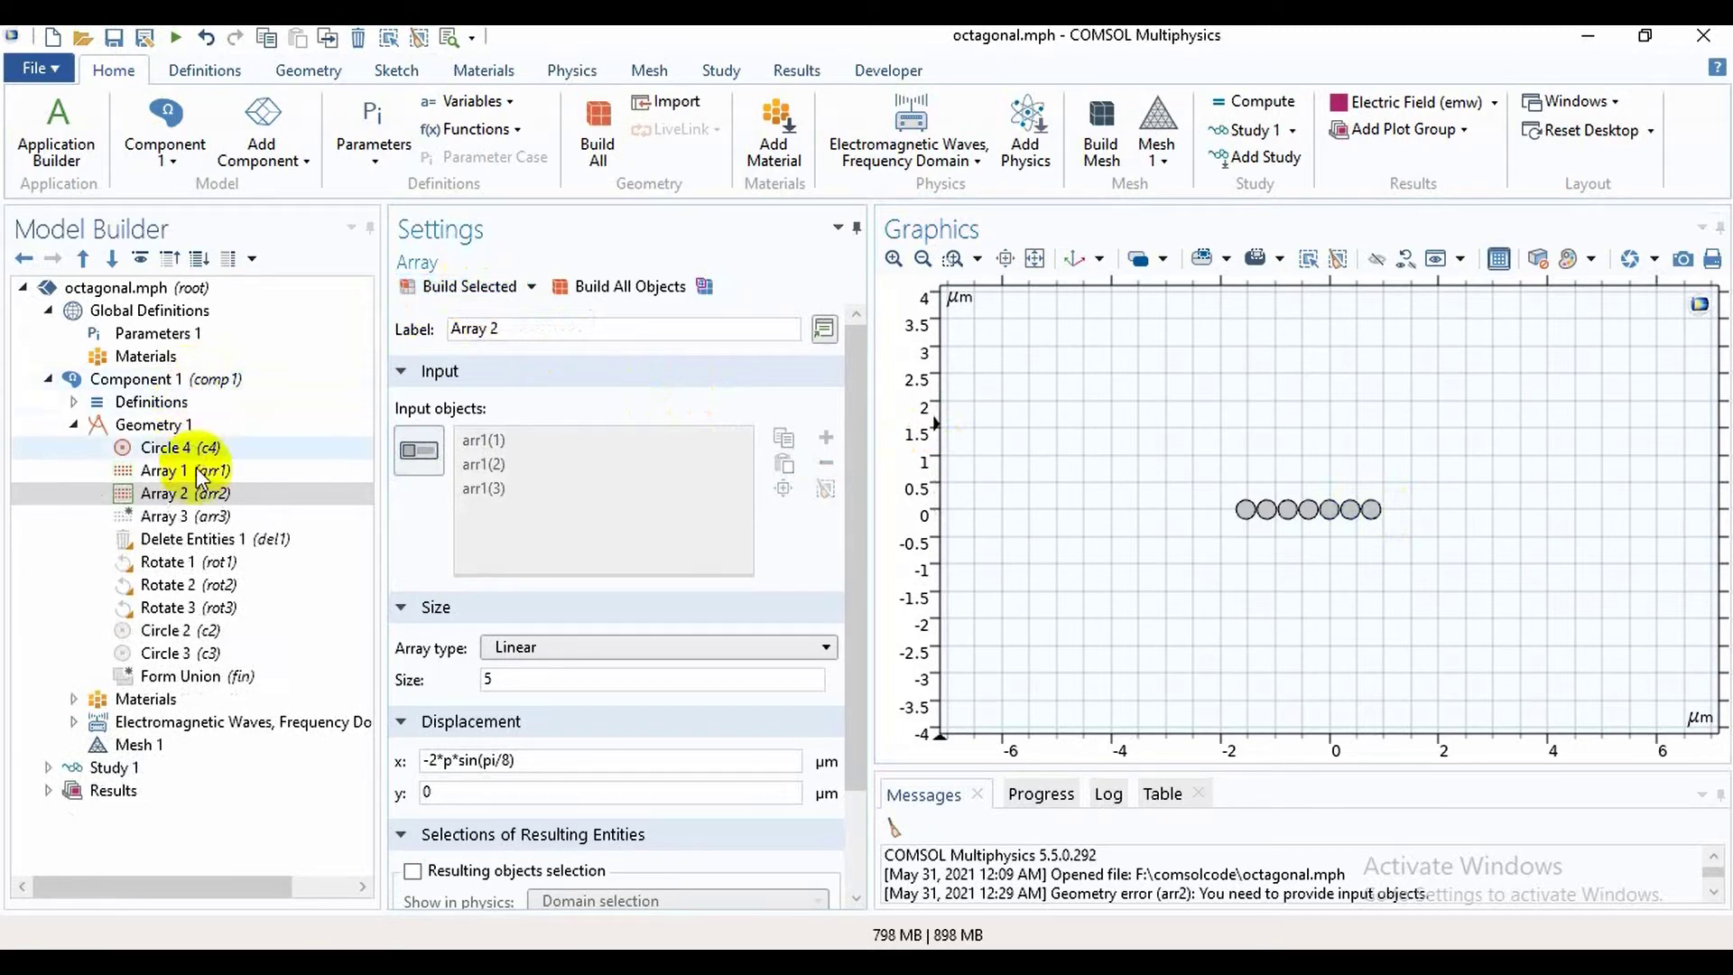
Build Array 3 from arr2, stacking five rows offset by (p*sin(pi/8), p*cos(pi/8))
{"action": "left_click", "coordinate": [209, 522]}
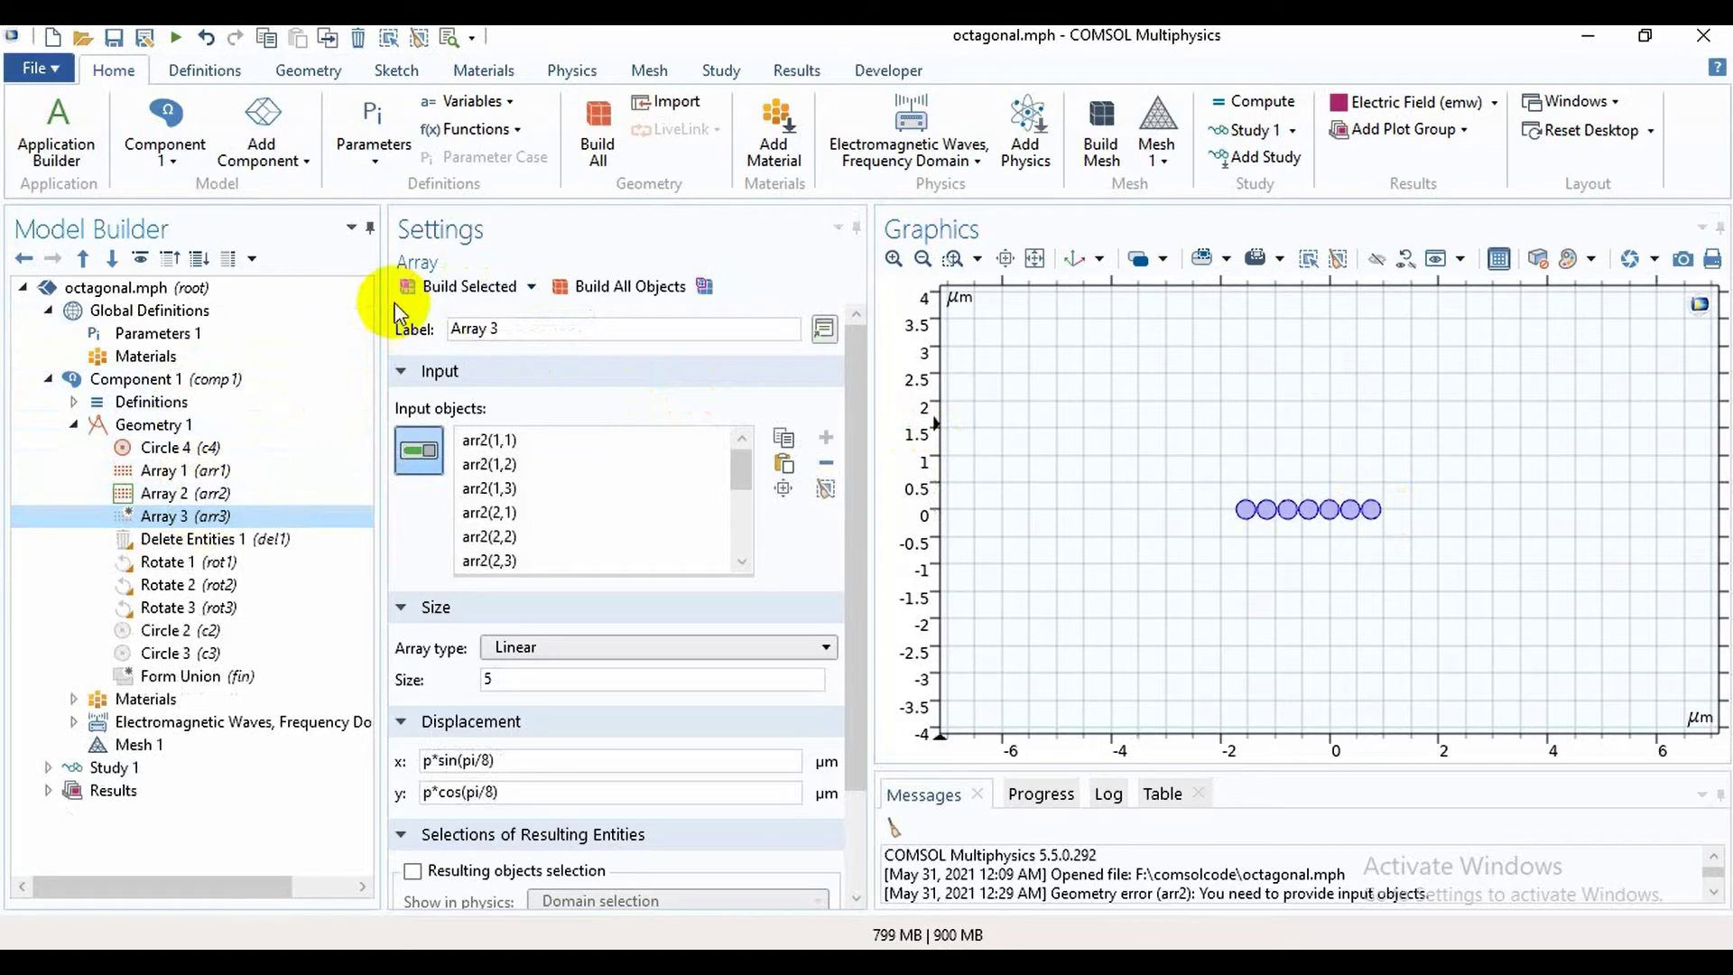
{"action": "left_click", "coordinate": [447, 287]}
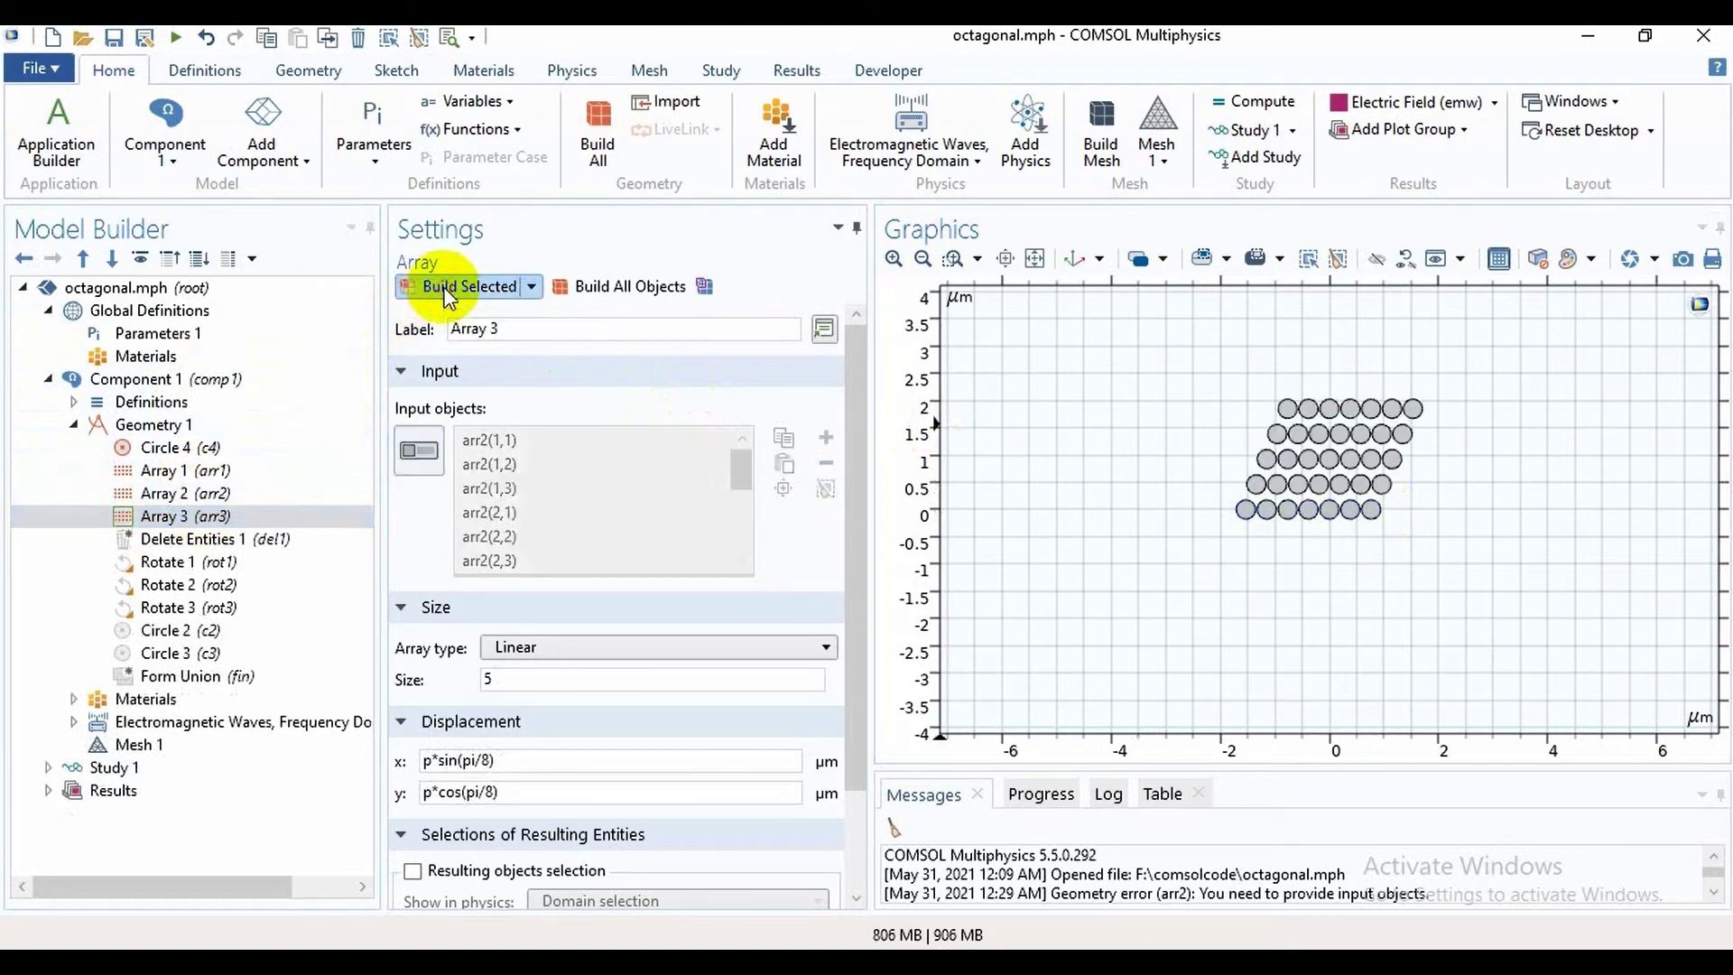
{"action": "left_click", "coordinate": [268, 540]}
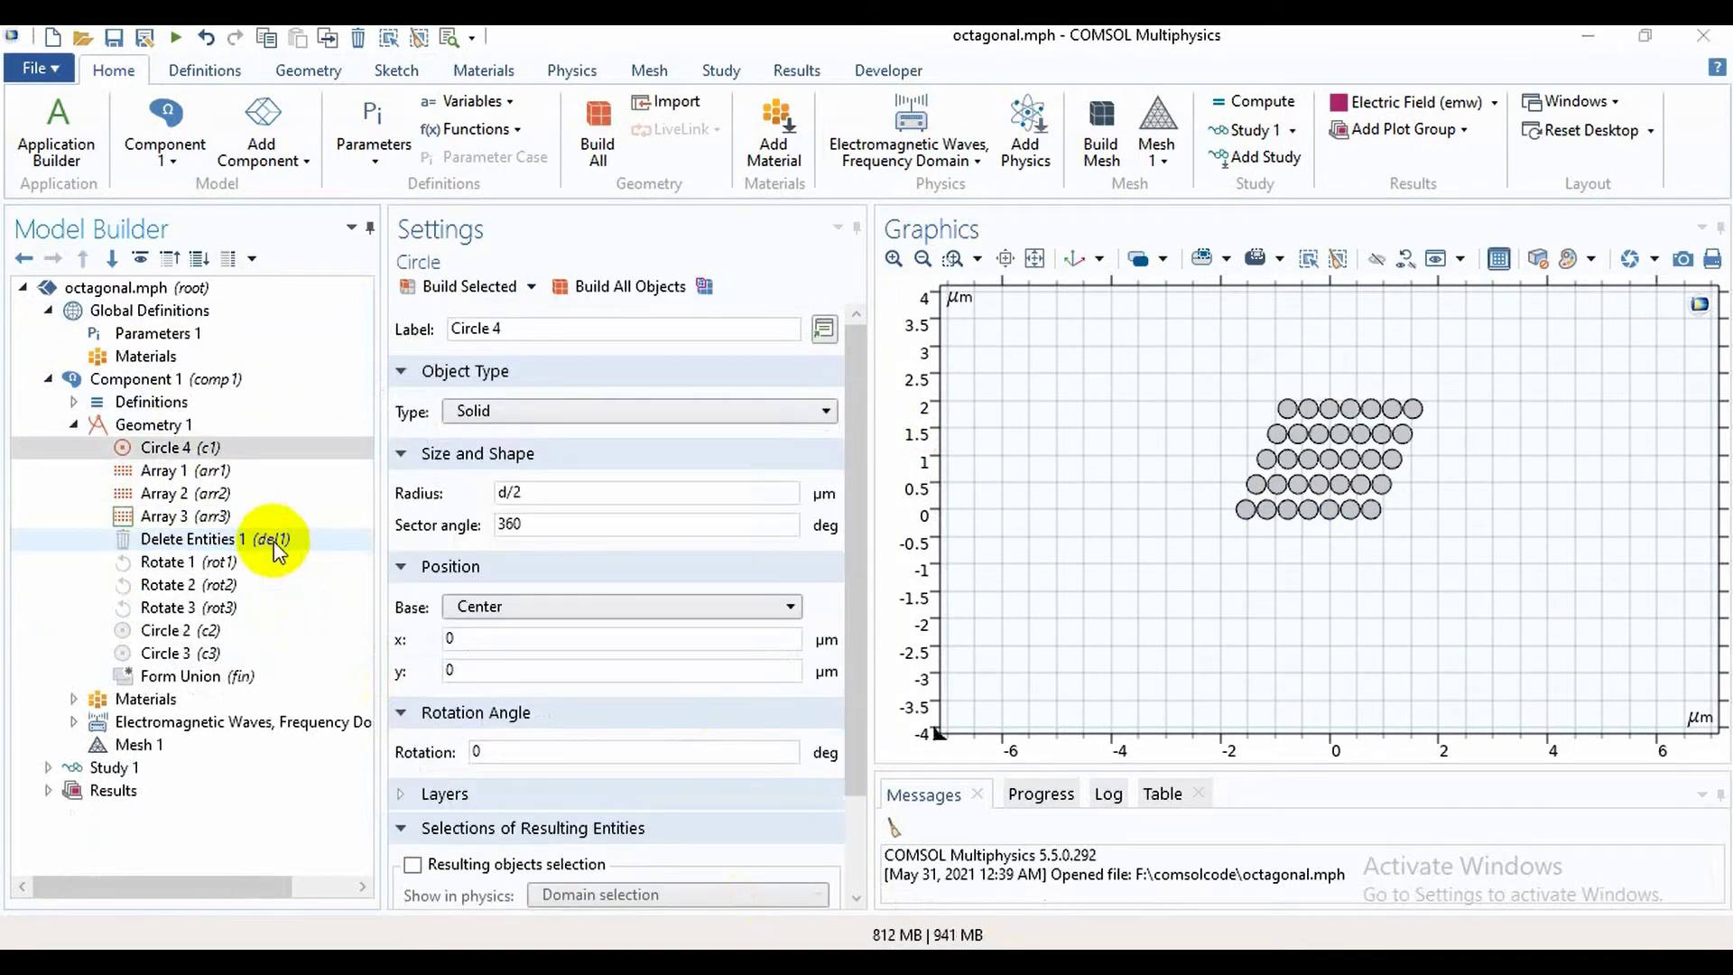
{"action": "left_click", "coordinate": [172, 426]}
{"action": "right_click", "coordinate": [172, 426]}
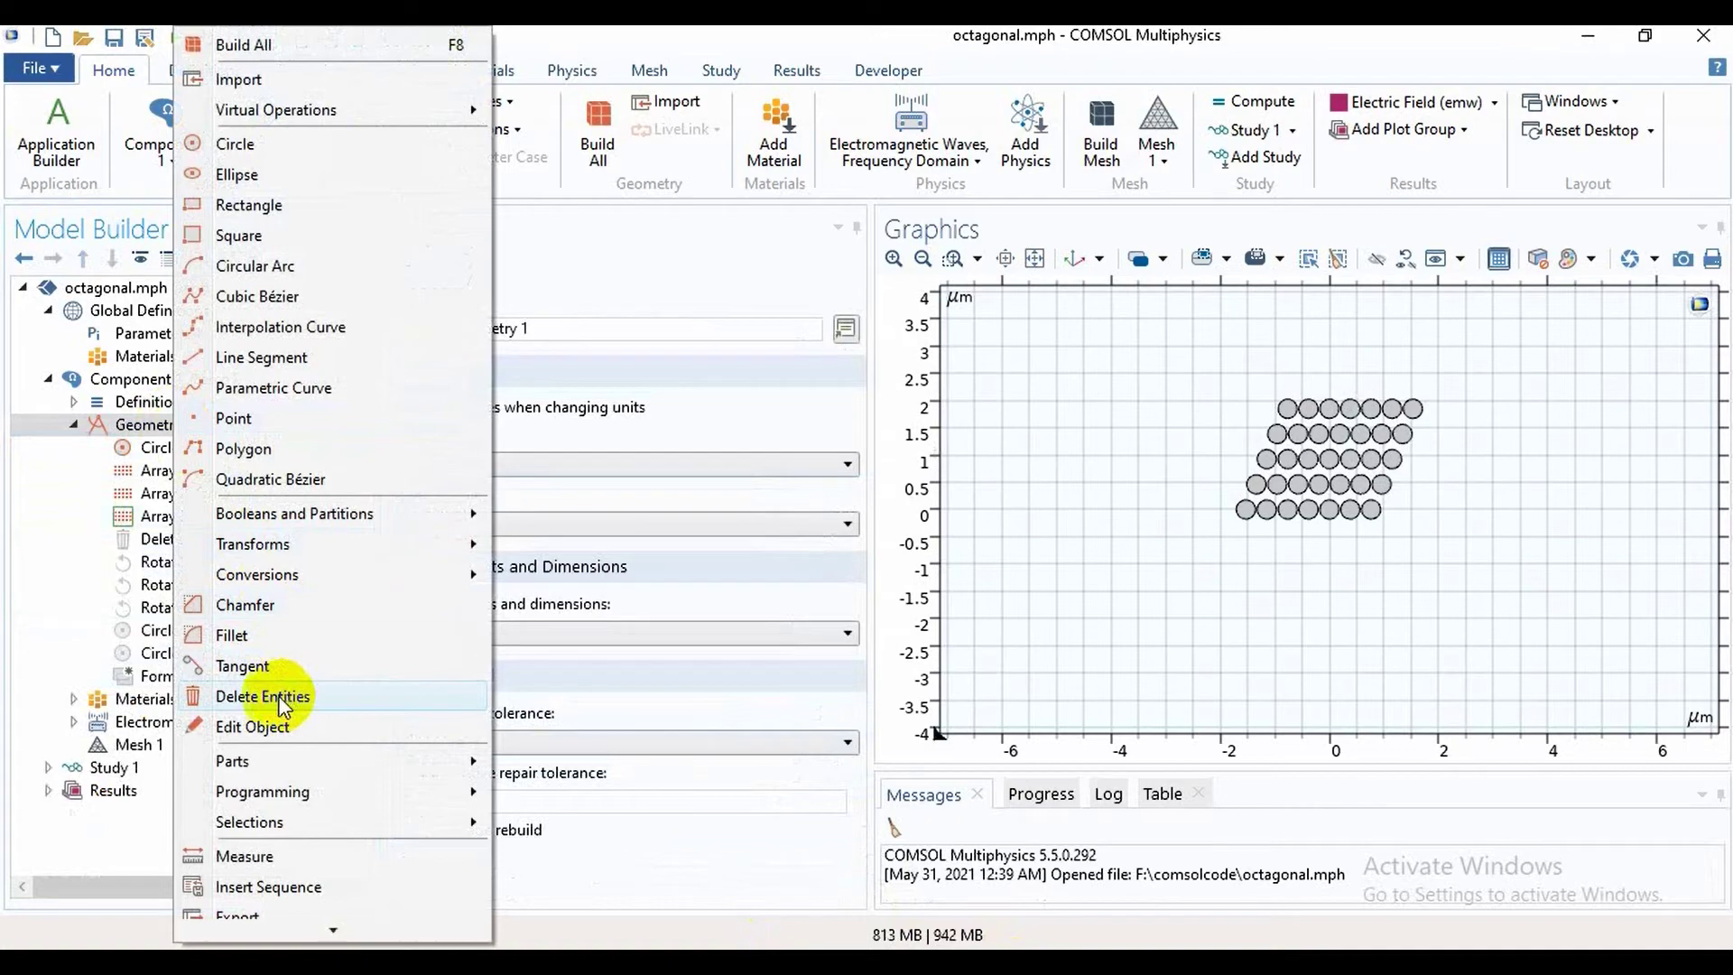
Build Delete Entities 1, trimming the lattice to a 15-circle inverted triangle
{"action": "left_click", "coordinate": [70, 590]}
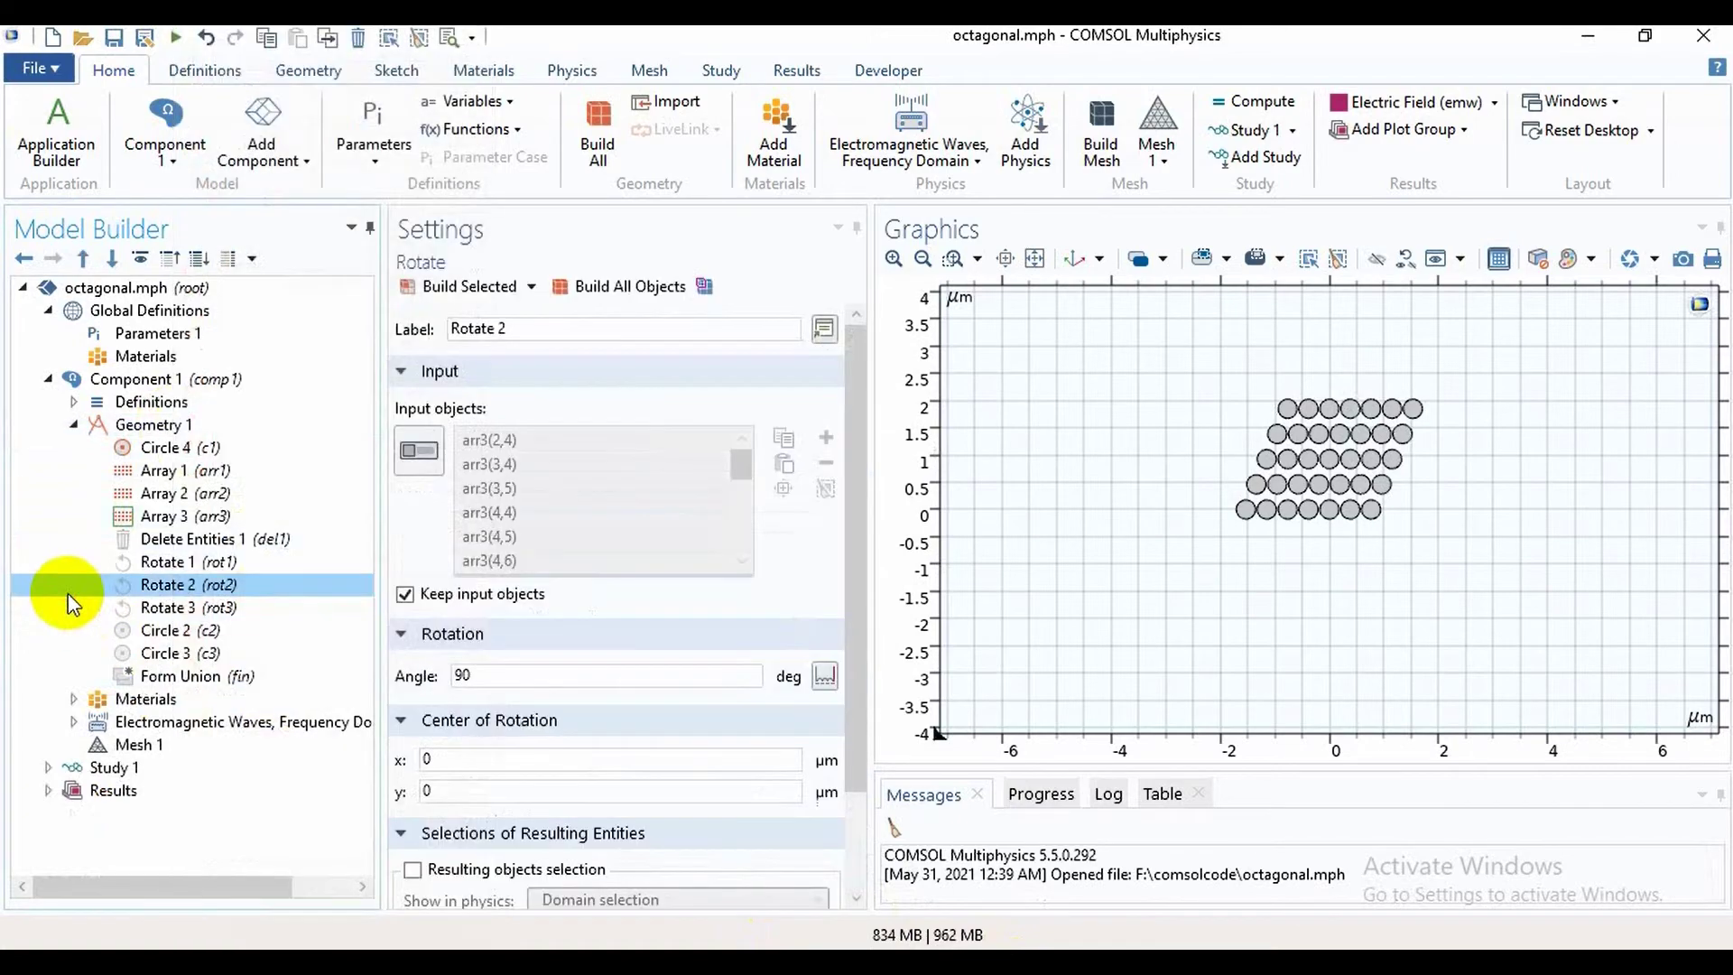
{"action": "left_click", "coordinate": [185, 541]}
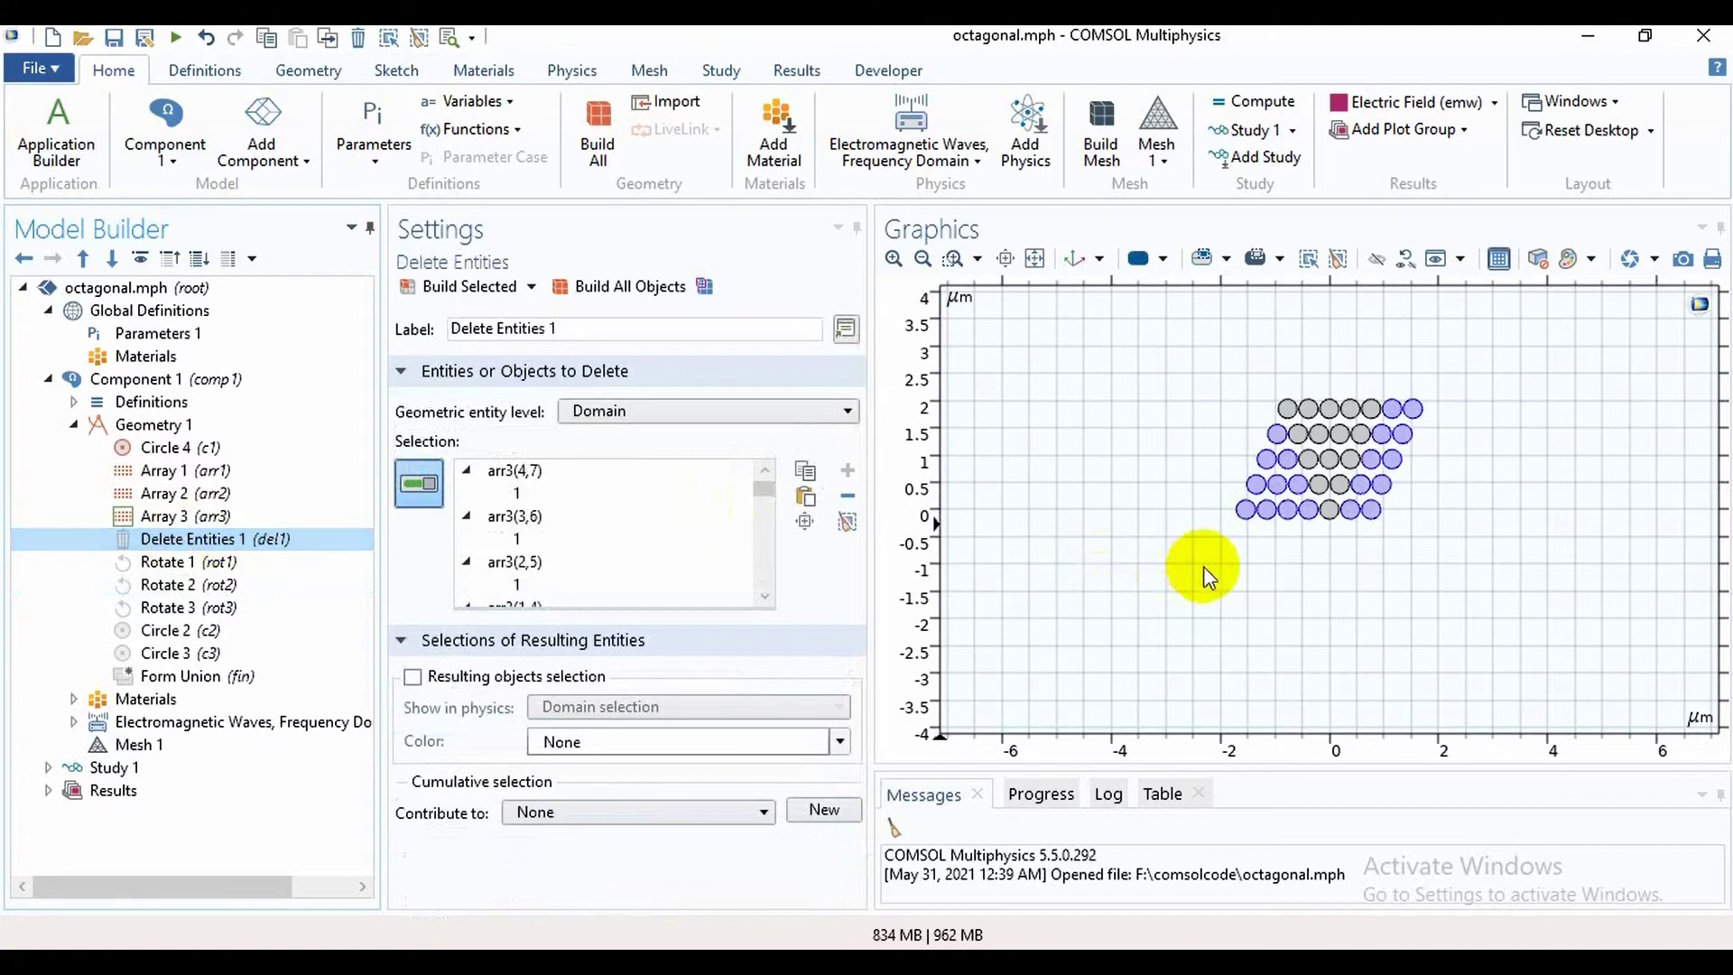
{"action": "left_click", "coordinate": [491, 287]}
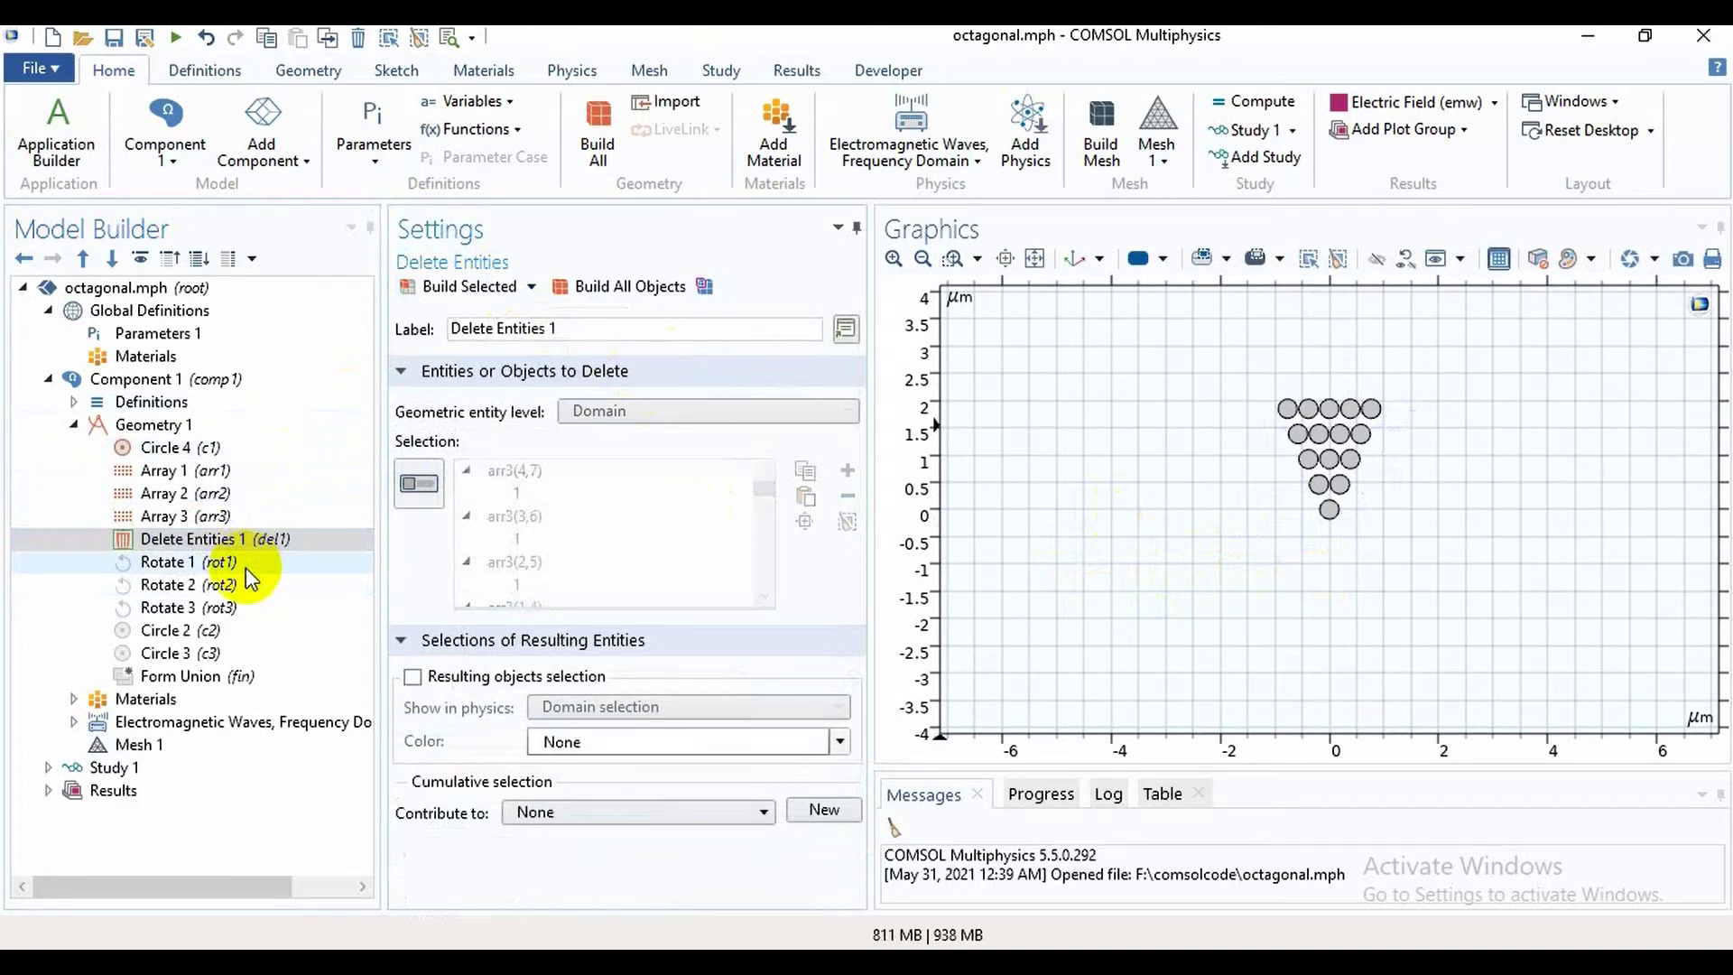
{"action": "left_click", "coordinate": [185, 426]}
Build Rotate 1, copying the triangular circle group by 45 degrees
{"action": "right_click", "coordinate": [185, 426]}
{"action": "mouse_move", "coordinate": [263, 552]}
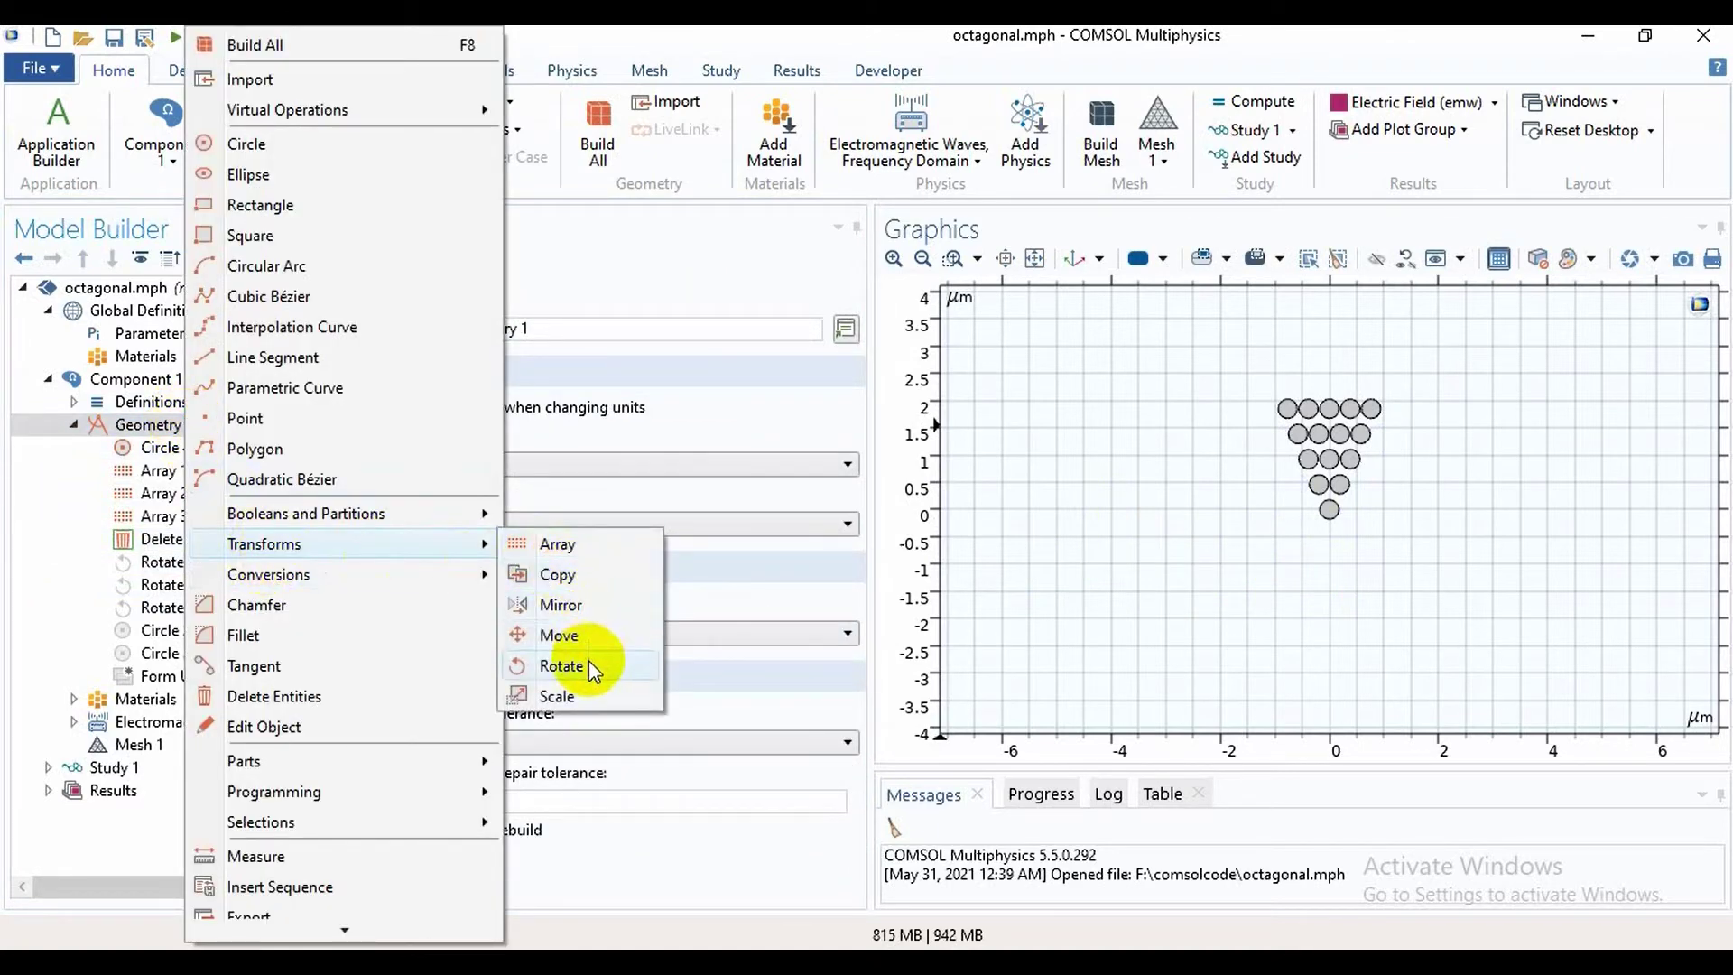
{"action": "left_click", "coordinate": [55, 542]}
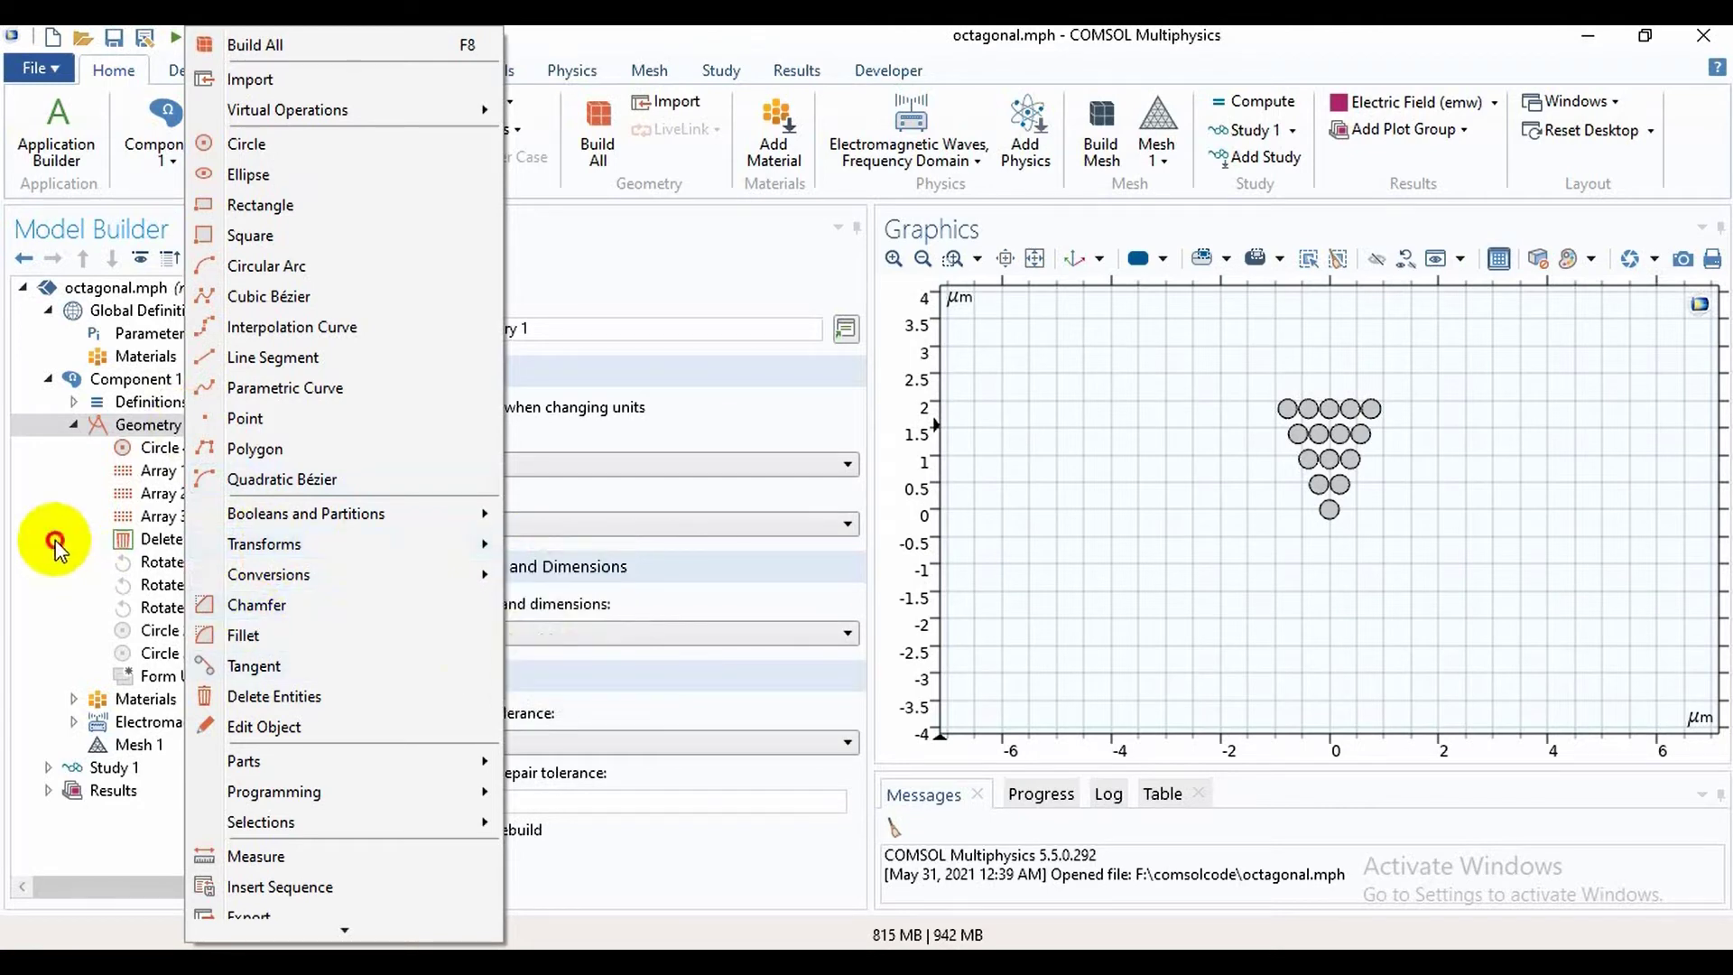
{"action": "left_click", "coordinate": [176, 566]}
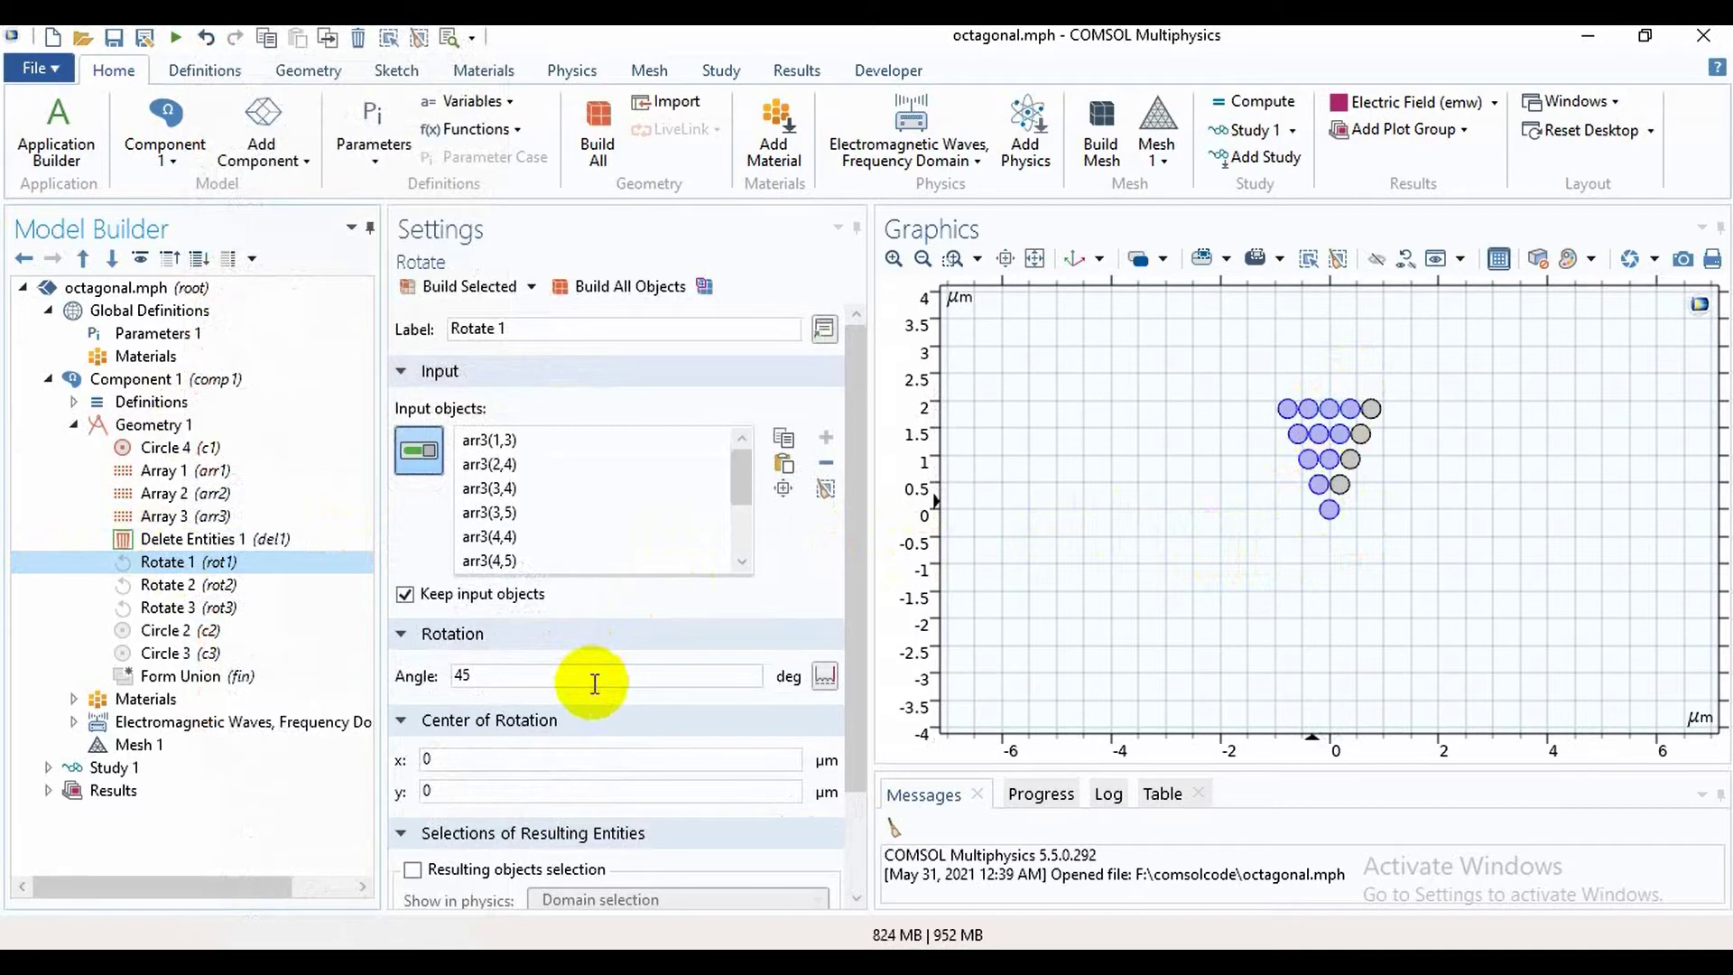
{"action": "left_click", "coordinate": [468, 287]}
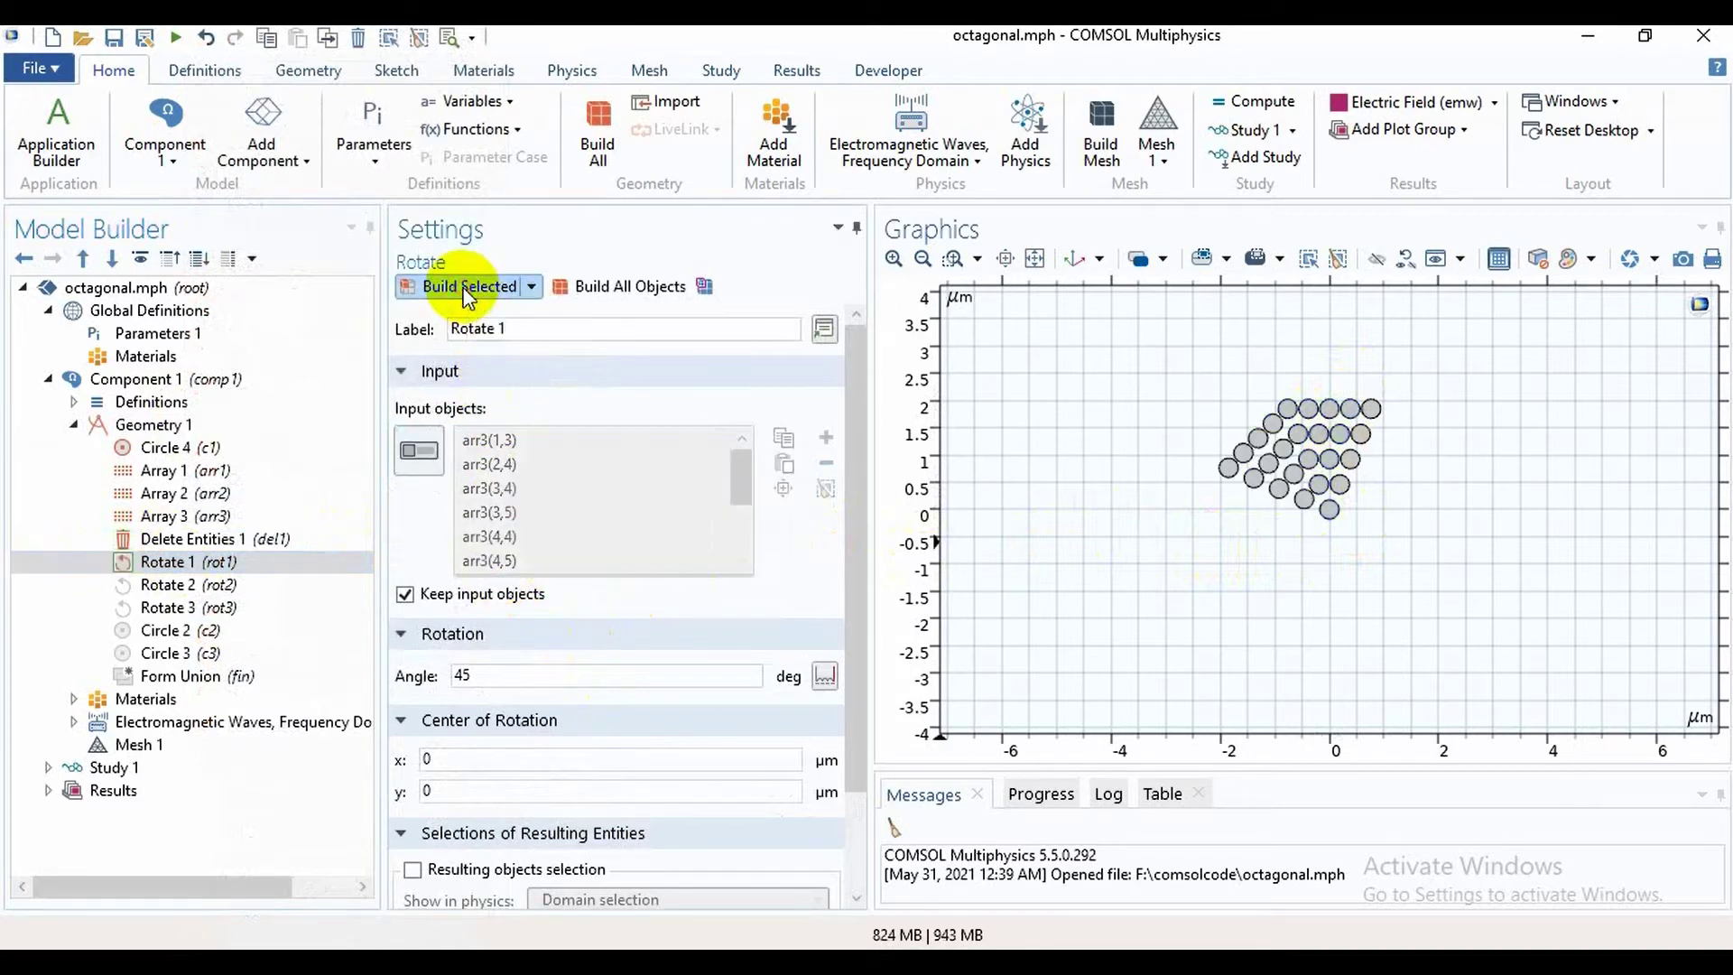
Build Rotate 2 at 90 degrees and Rotate 3 at 180 degrees
{"action": "left_click", "coordinate": [248, 582]}
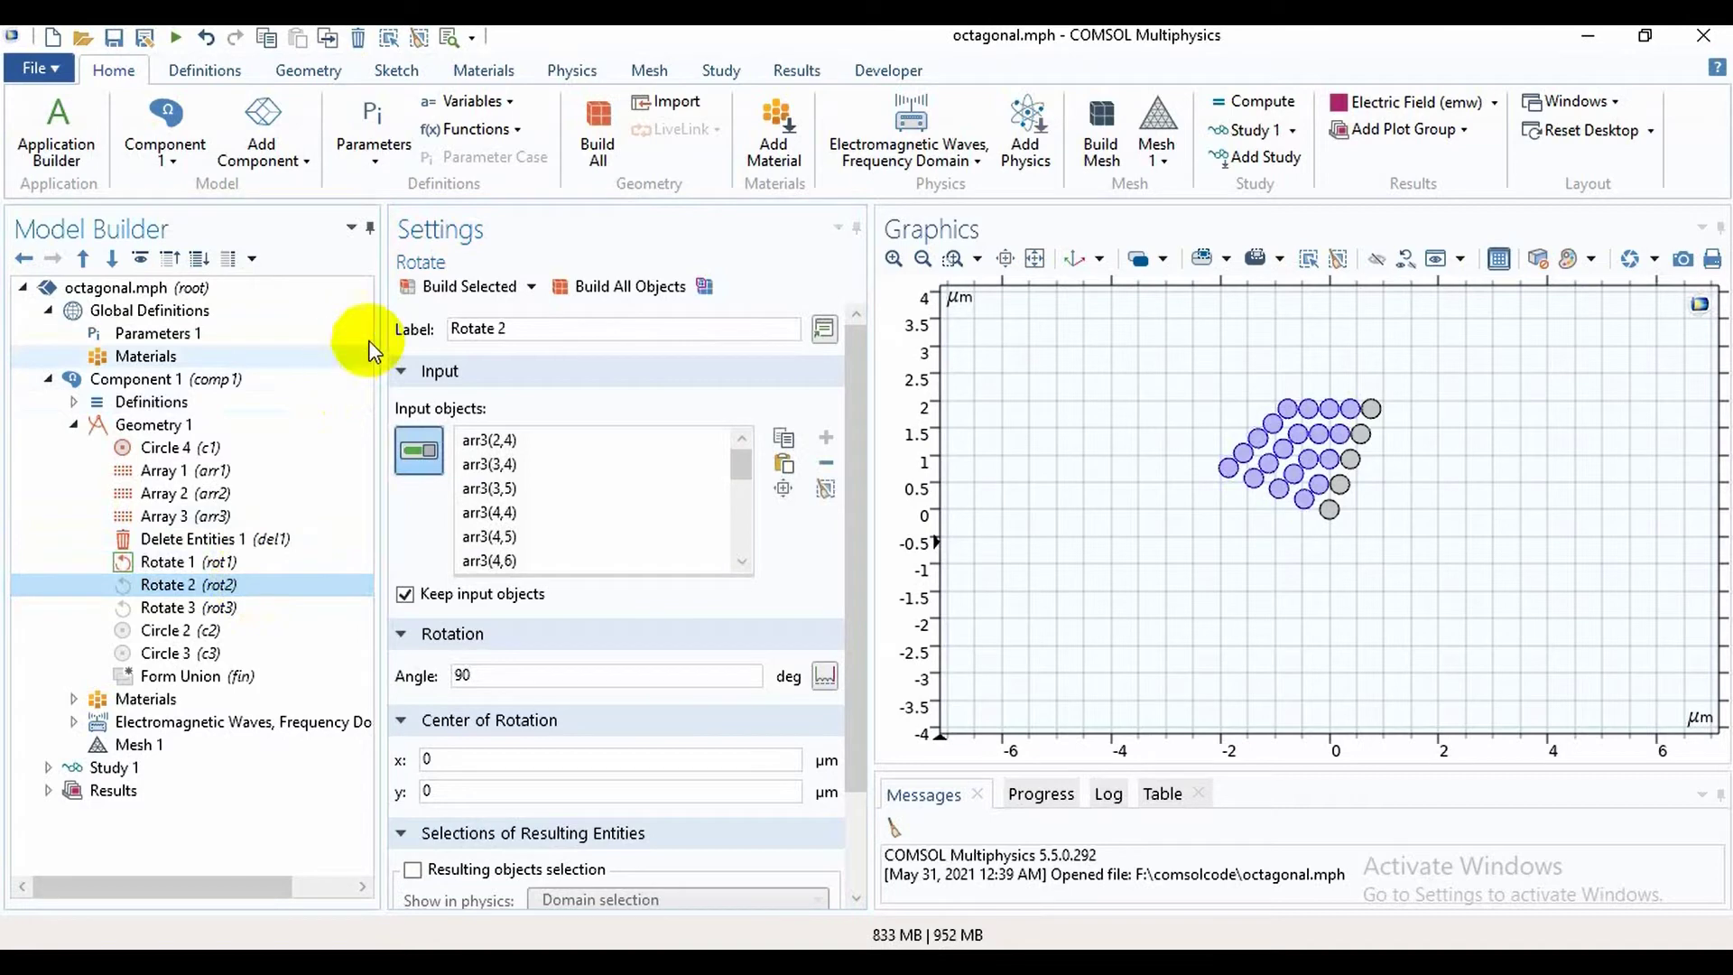
{"action": "left_click", "coordinate": [446, 289]}
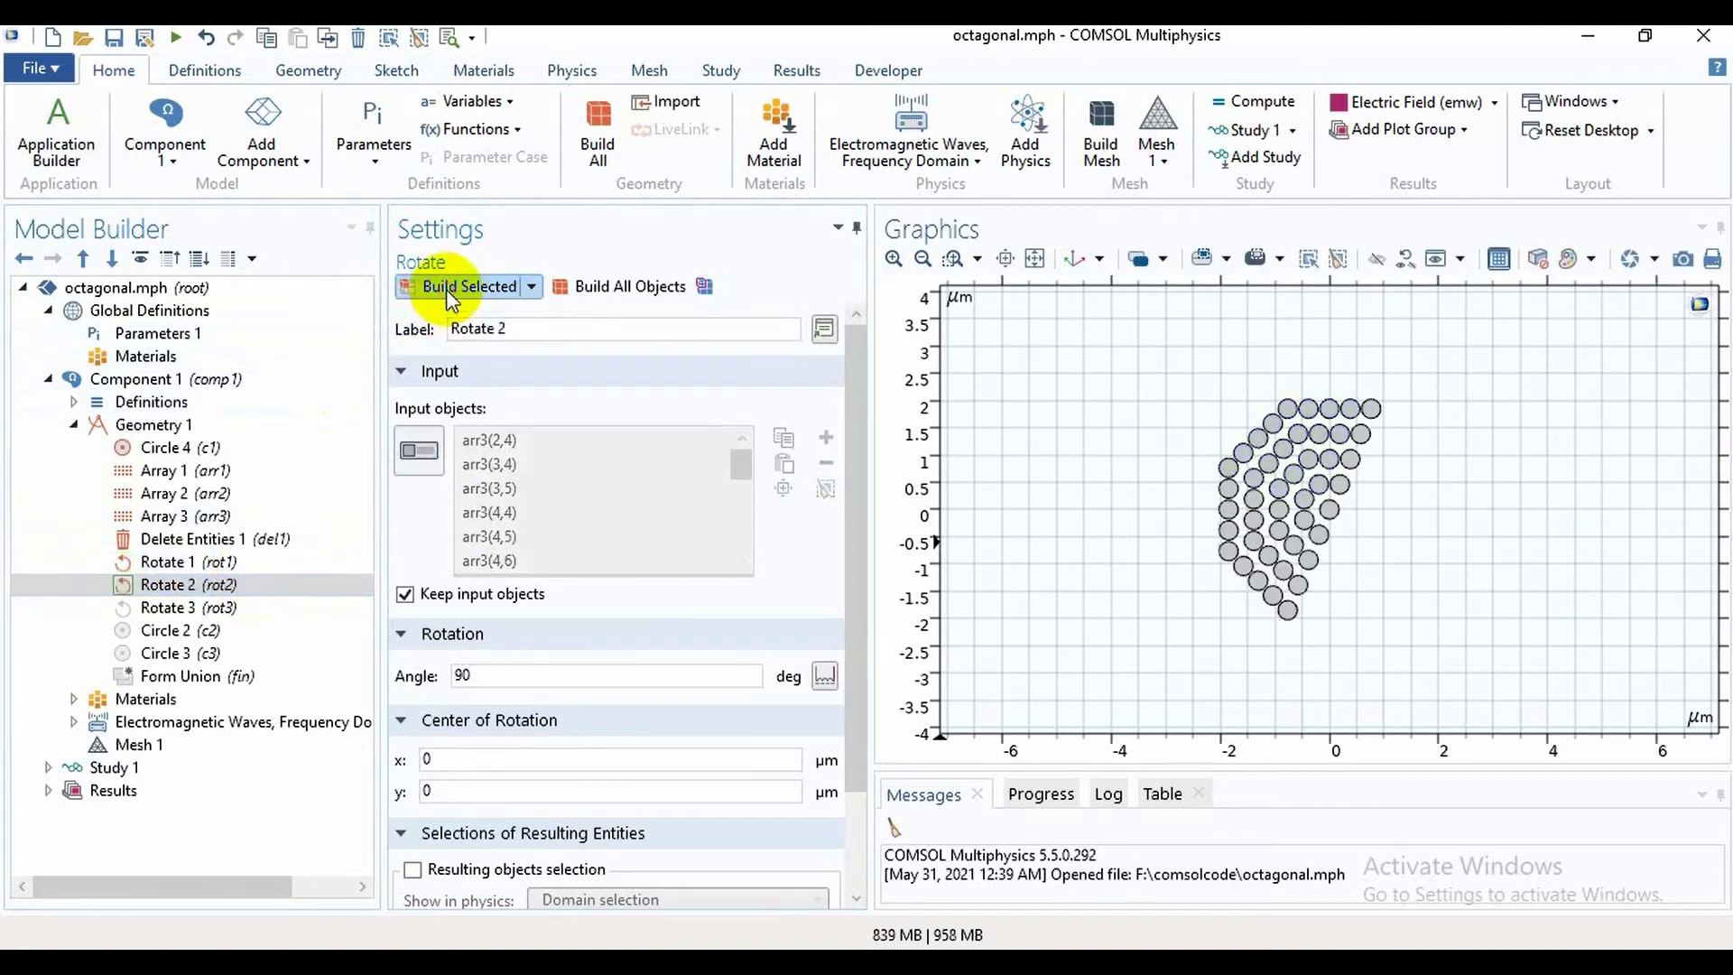
{"action": "left_click", "coordinate": [299, 603]}
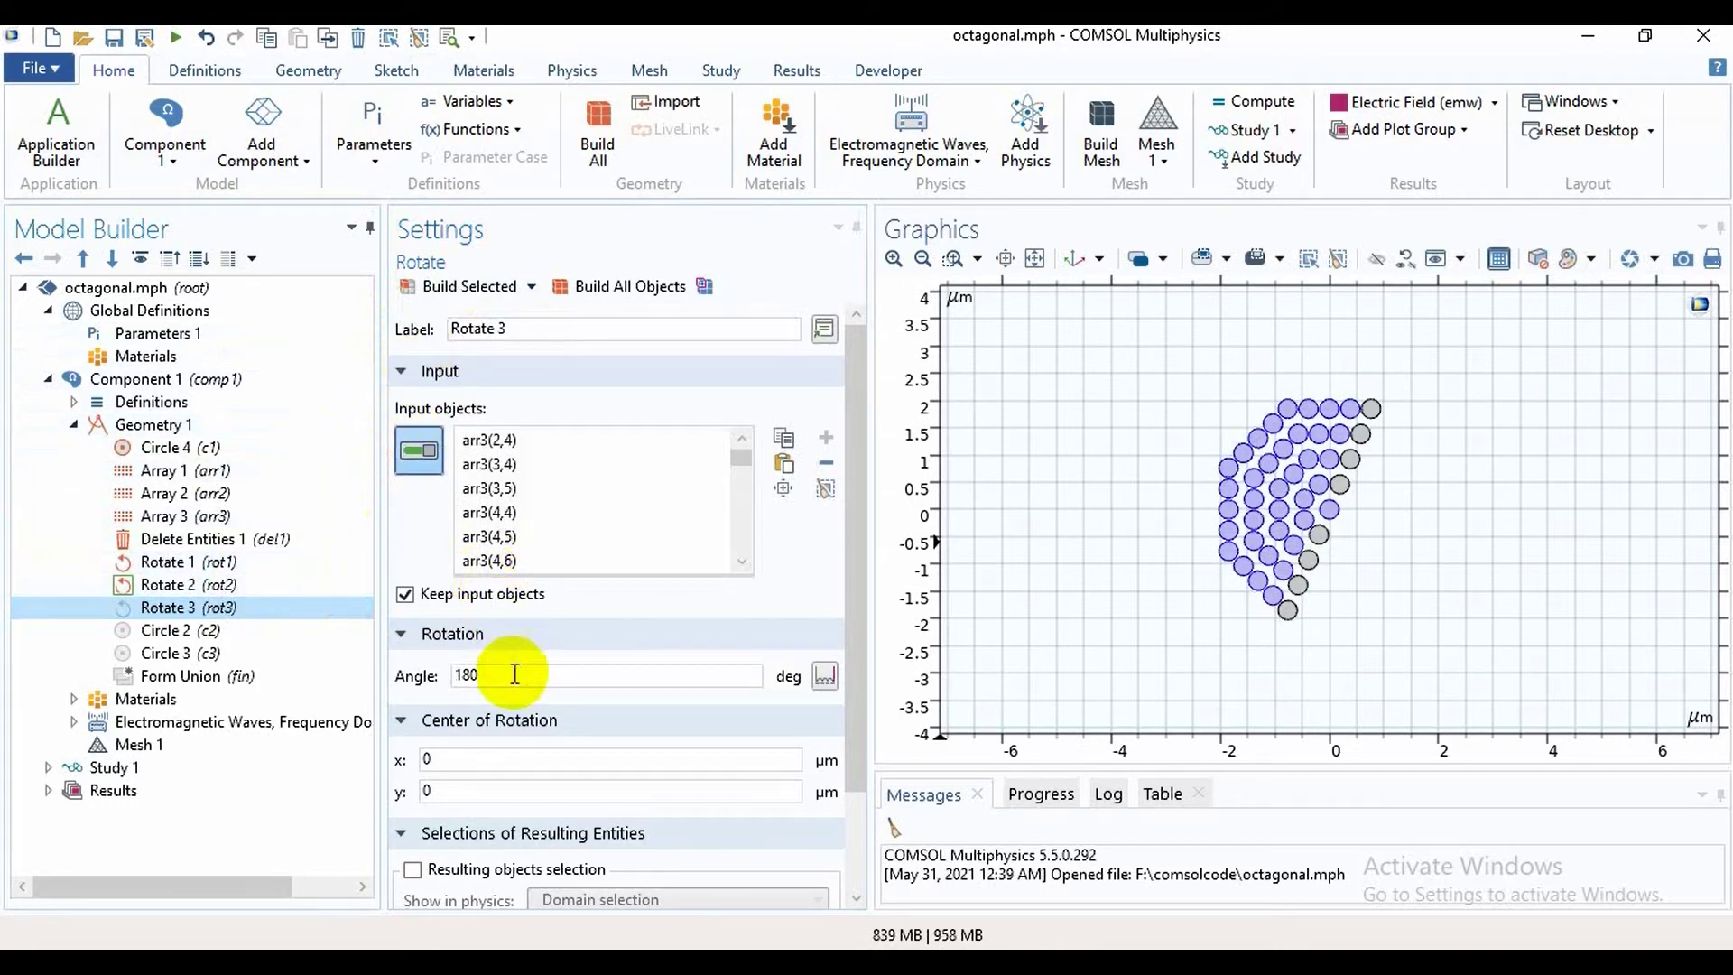
{"action": "left_click", "coordinate": [465, 289]}
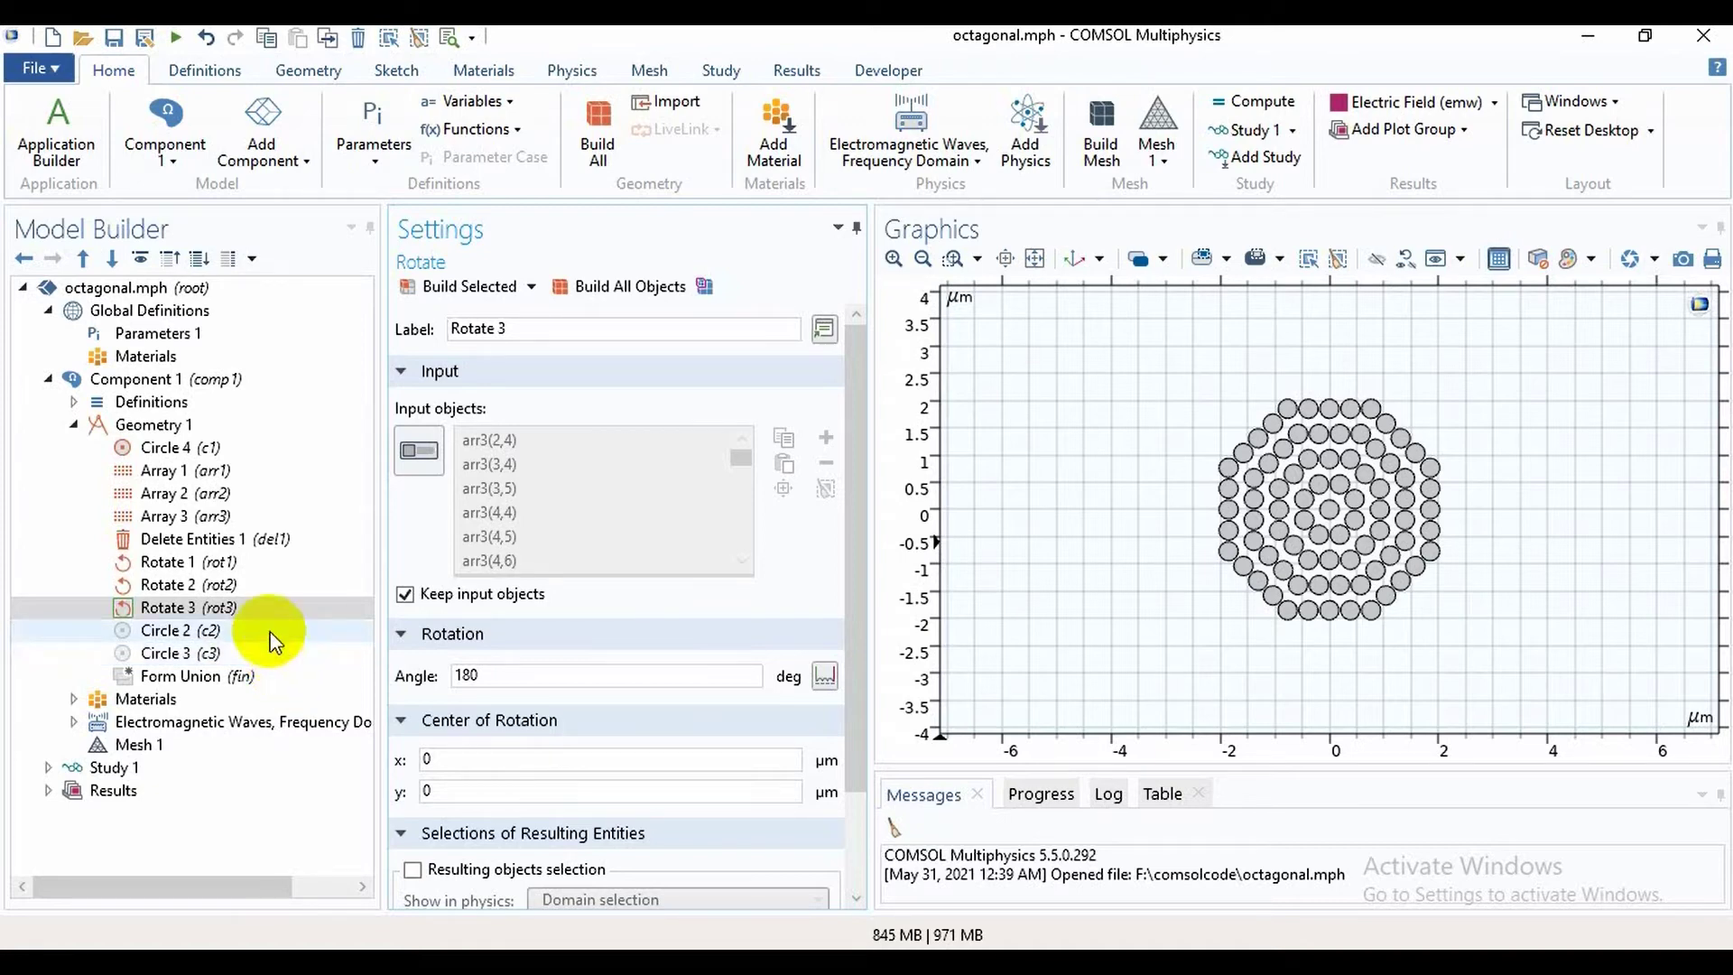
Build cladding Circle 2 (radius 2.8 µm) and Circle 3 (radius 3.6 µm)
{"action": "left_click", "coordinate": [181, 630]}
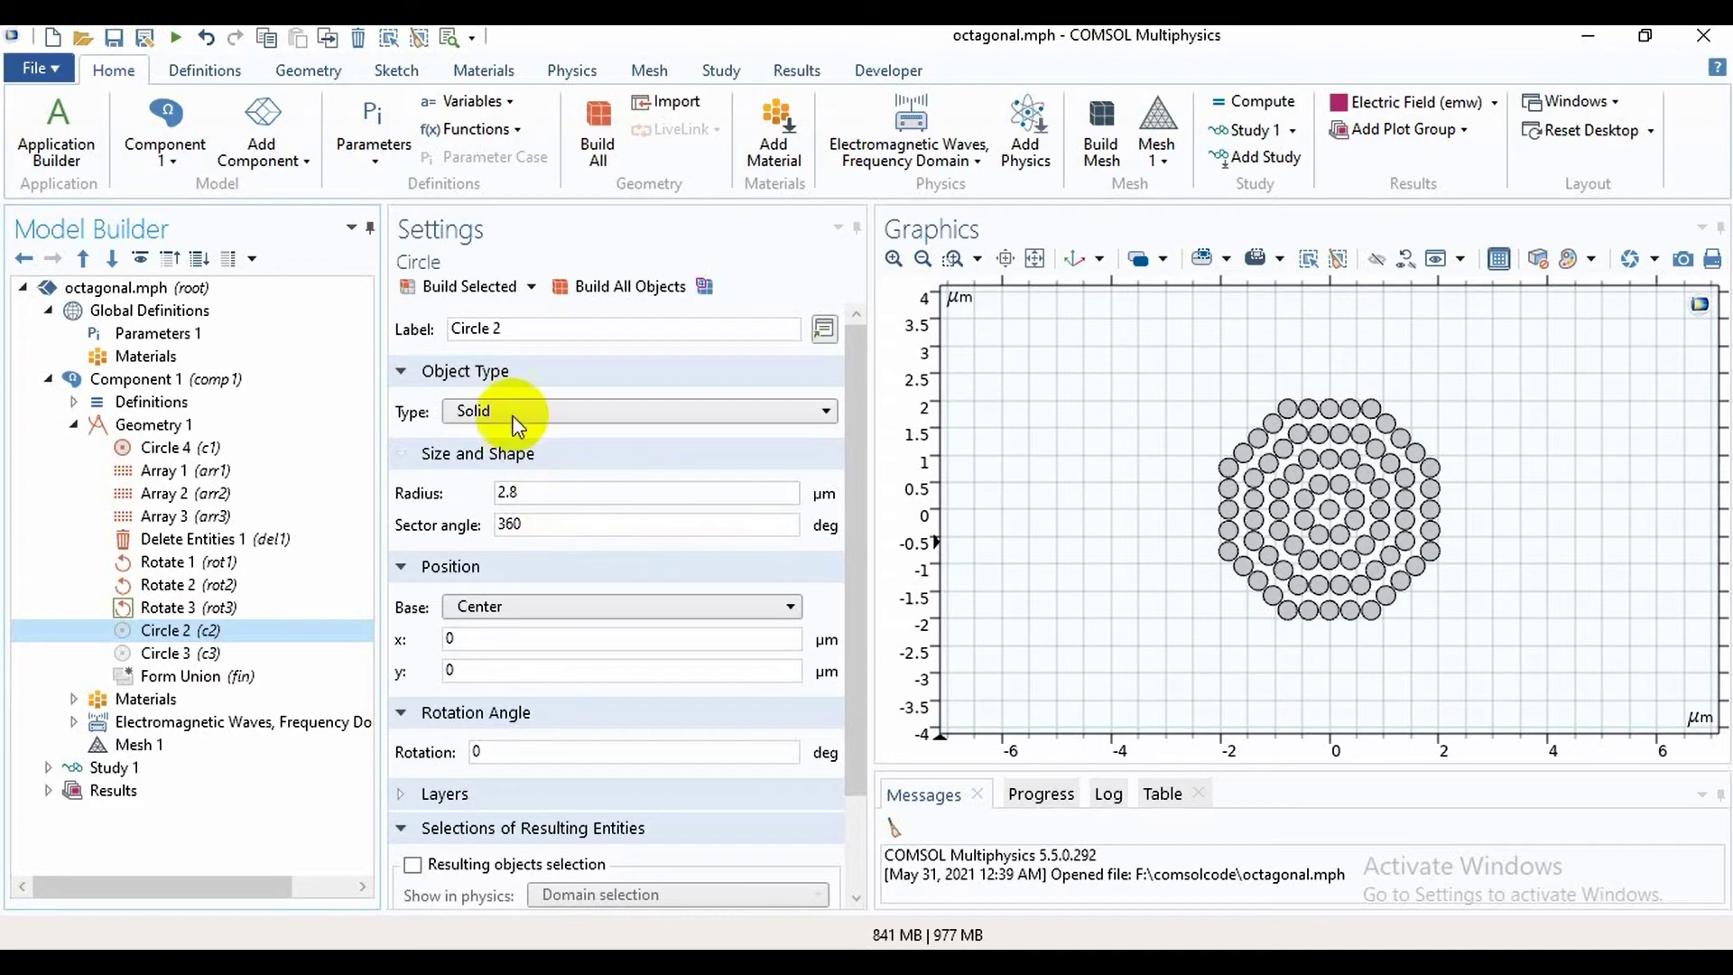
{"action": "left_click", "coordinate": [441, 285]}
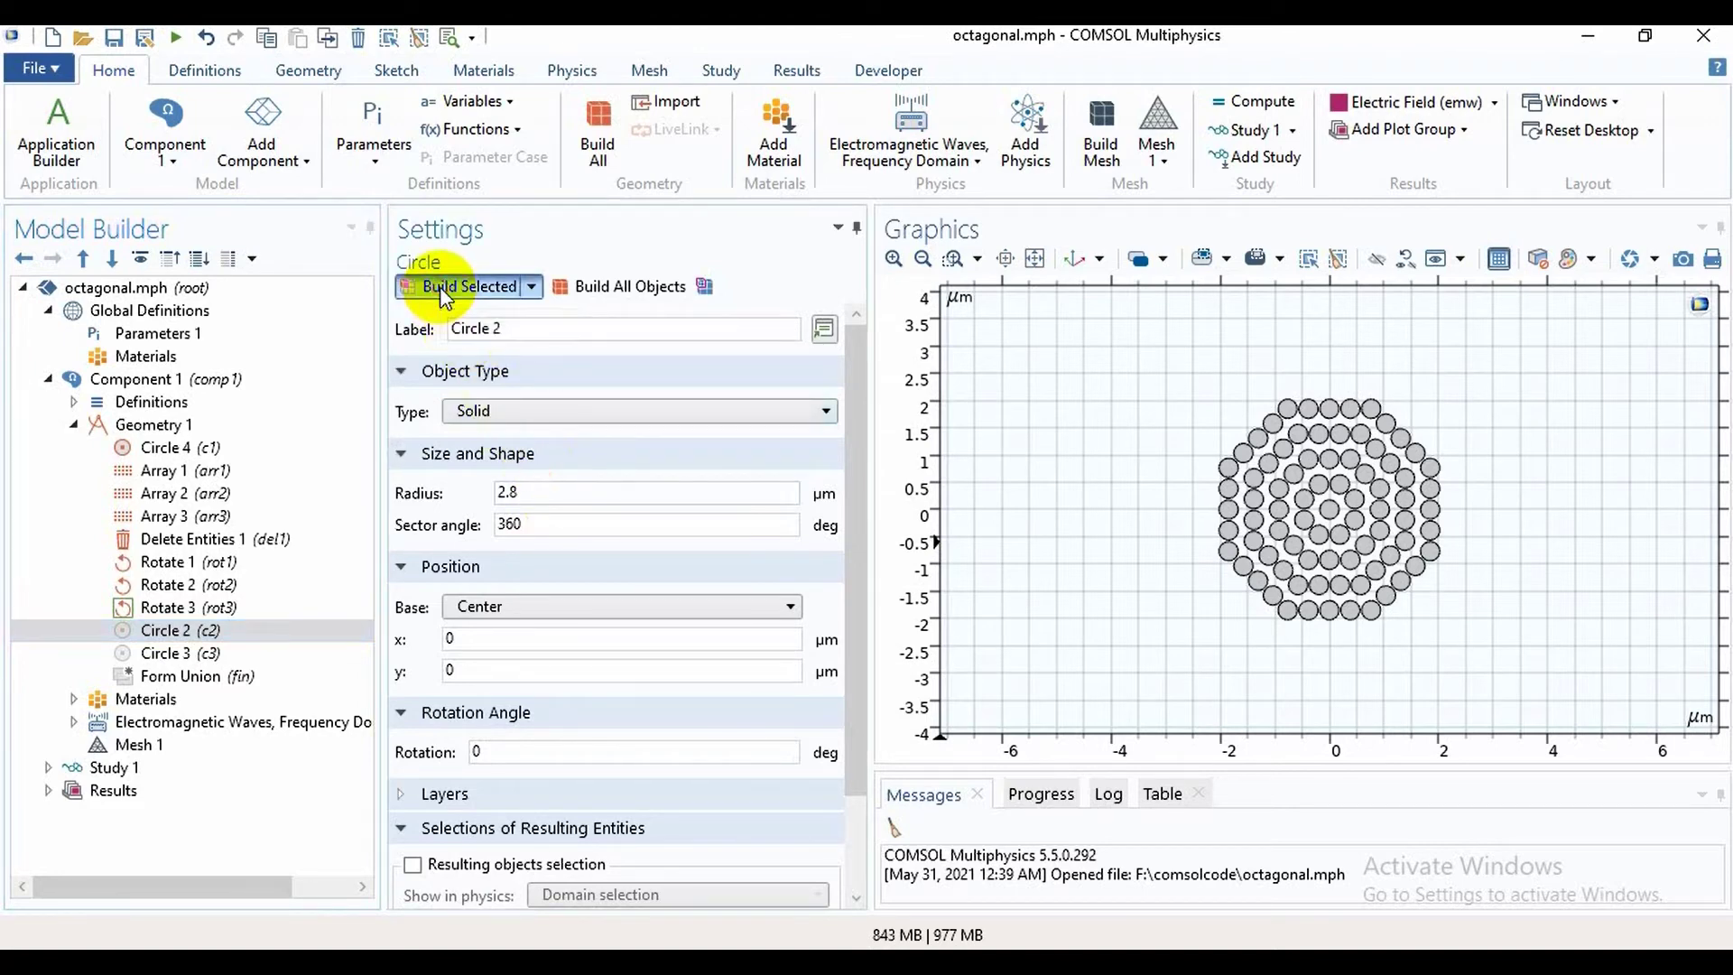
{"action": "left_click", "coordinate": [263, 653]}
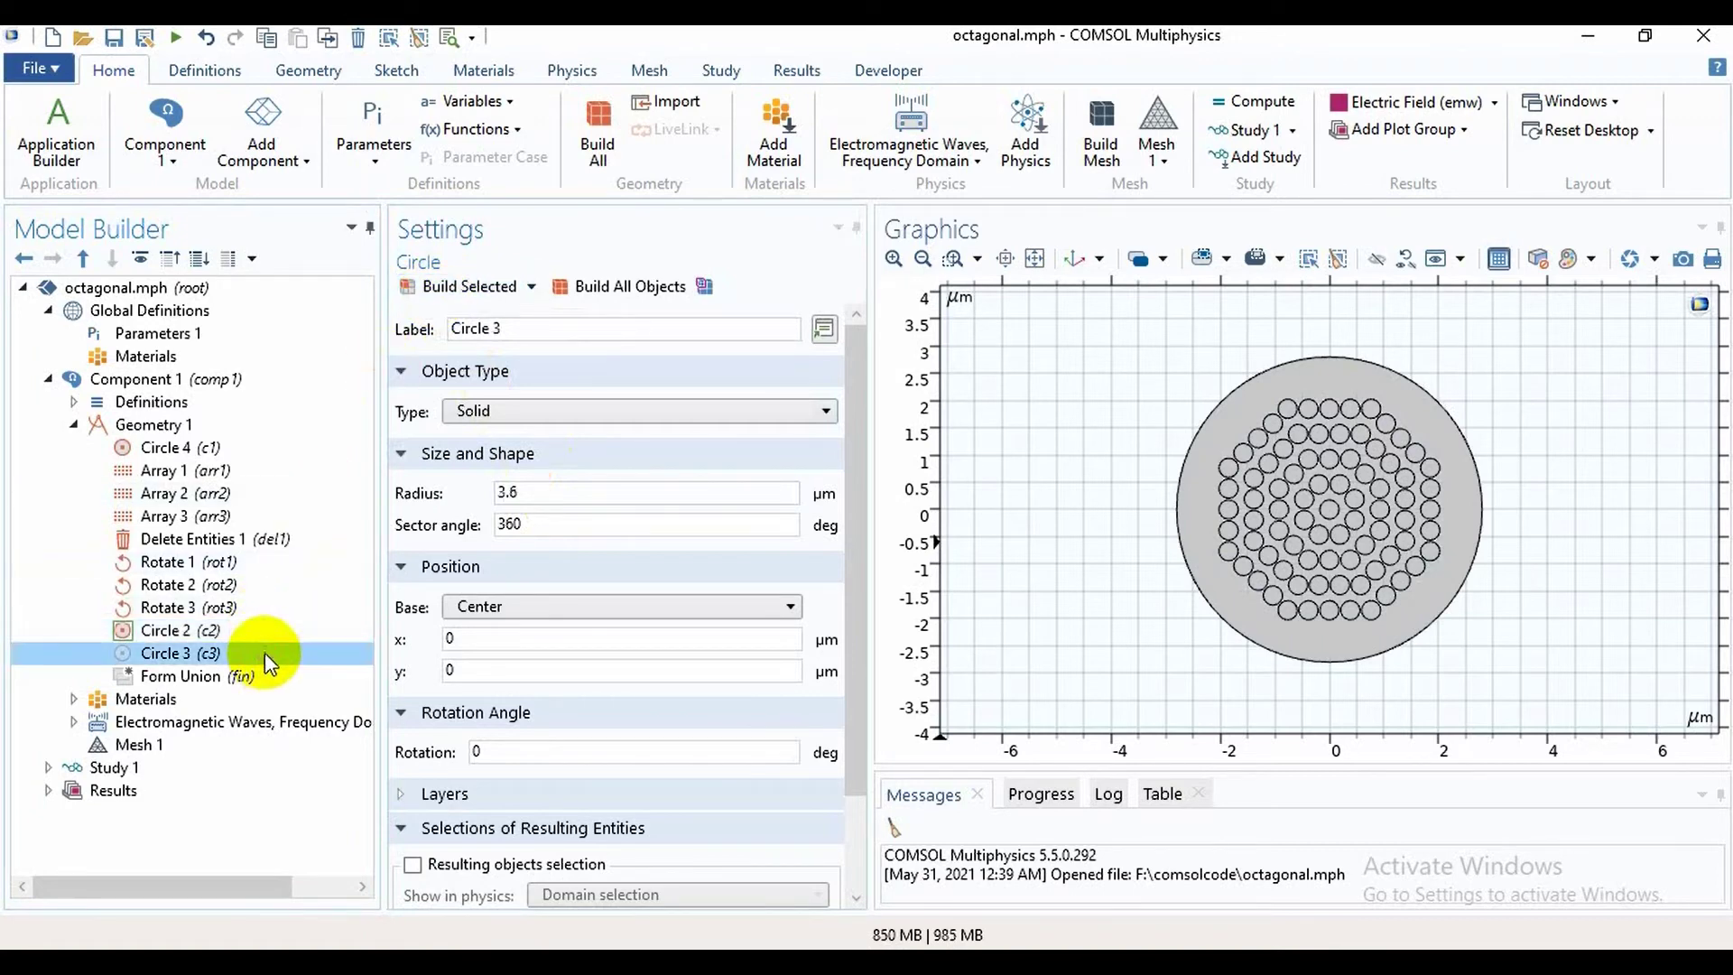
{"action": "left_click", "coordinate": [468, 287]}
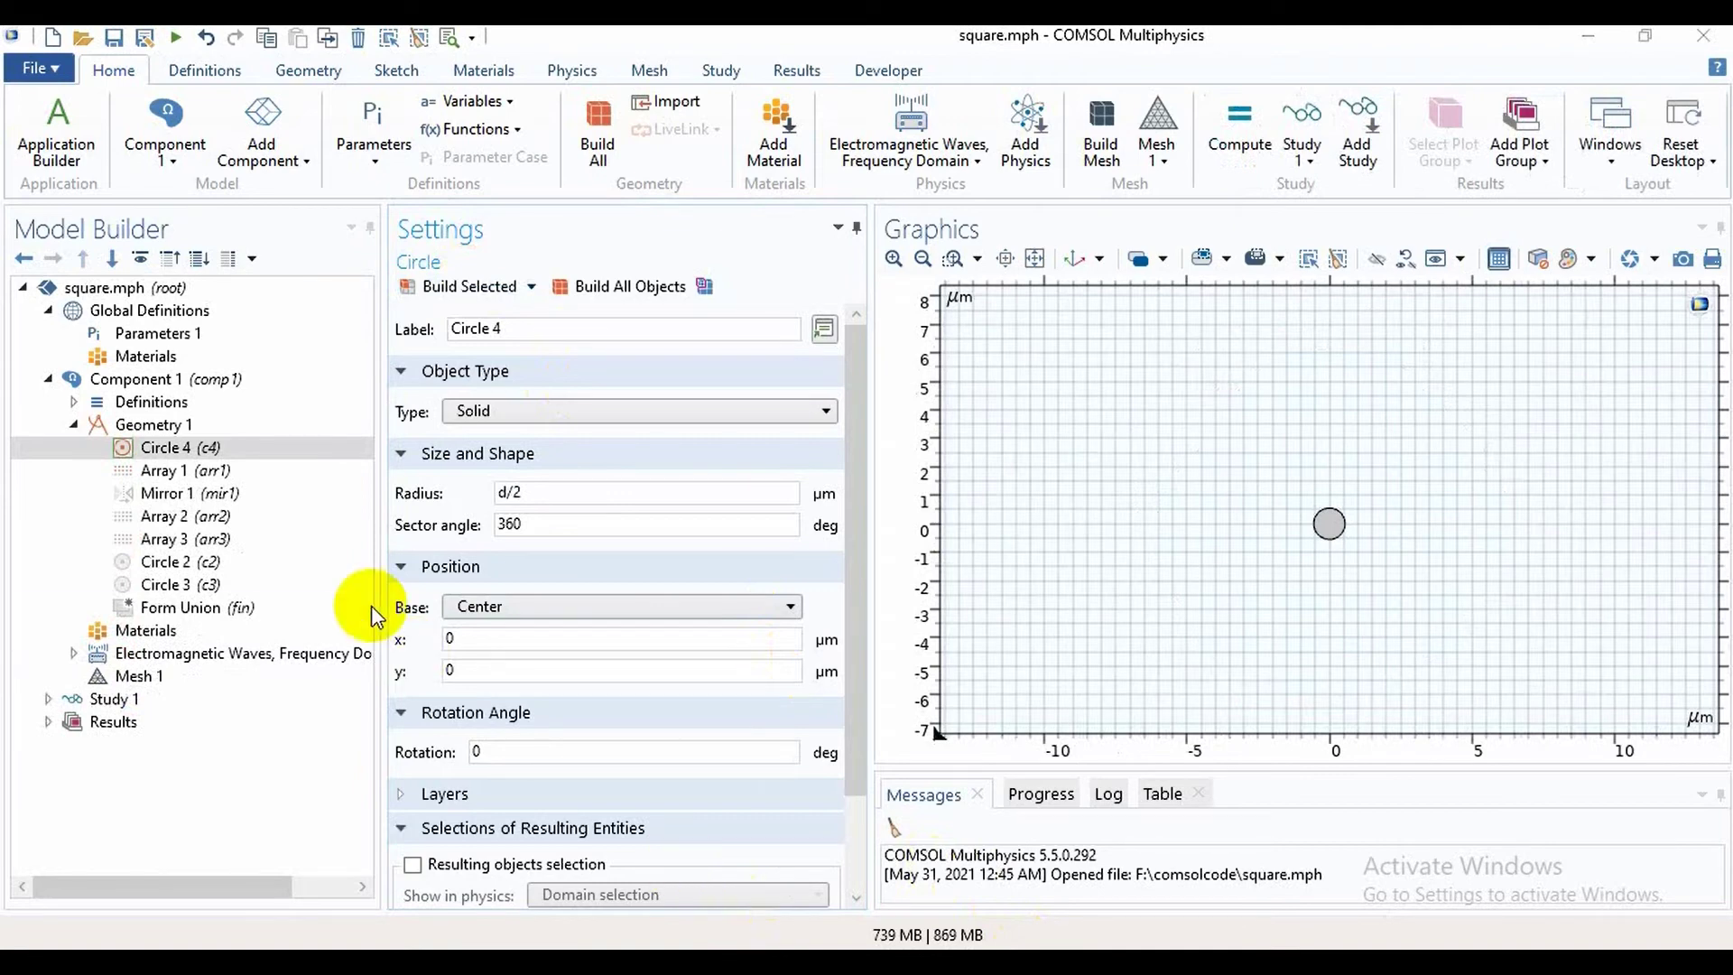
In square.mph, build Array 1 repeating Circle 4 four times at p*sin(pi/8) along x
{"action": "left_click", "coordinate": [232, 442]}
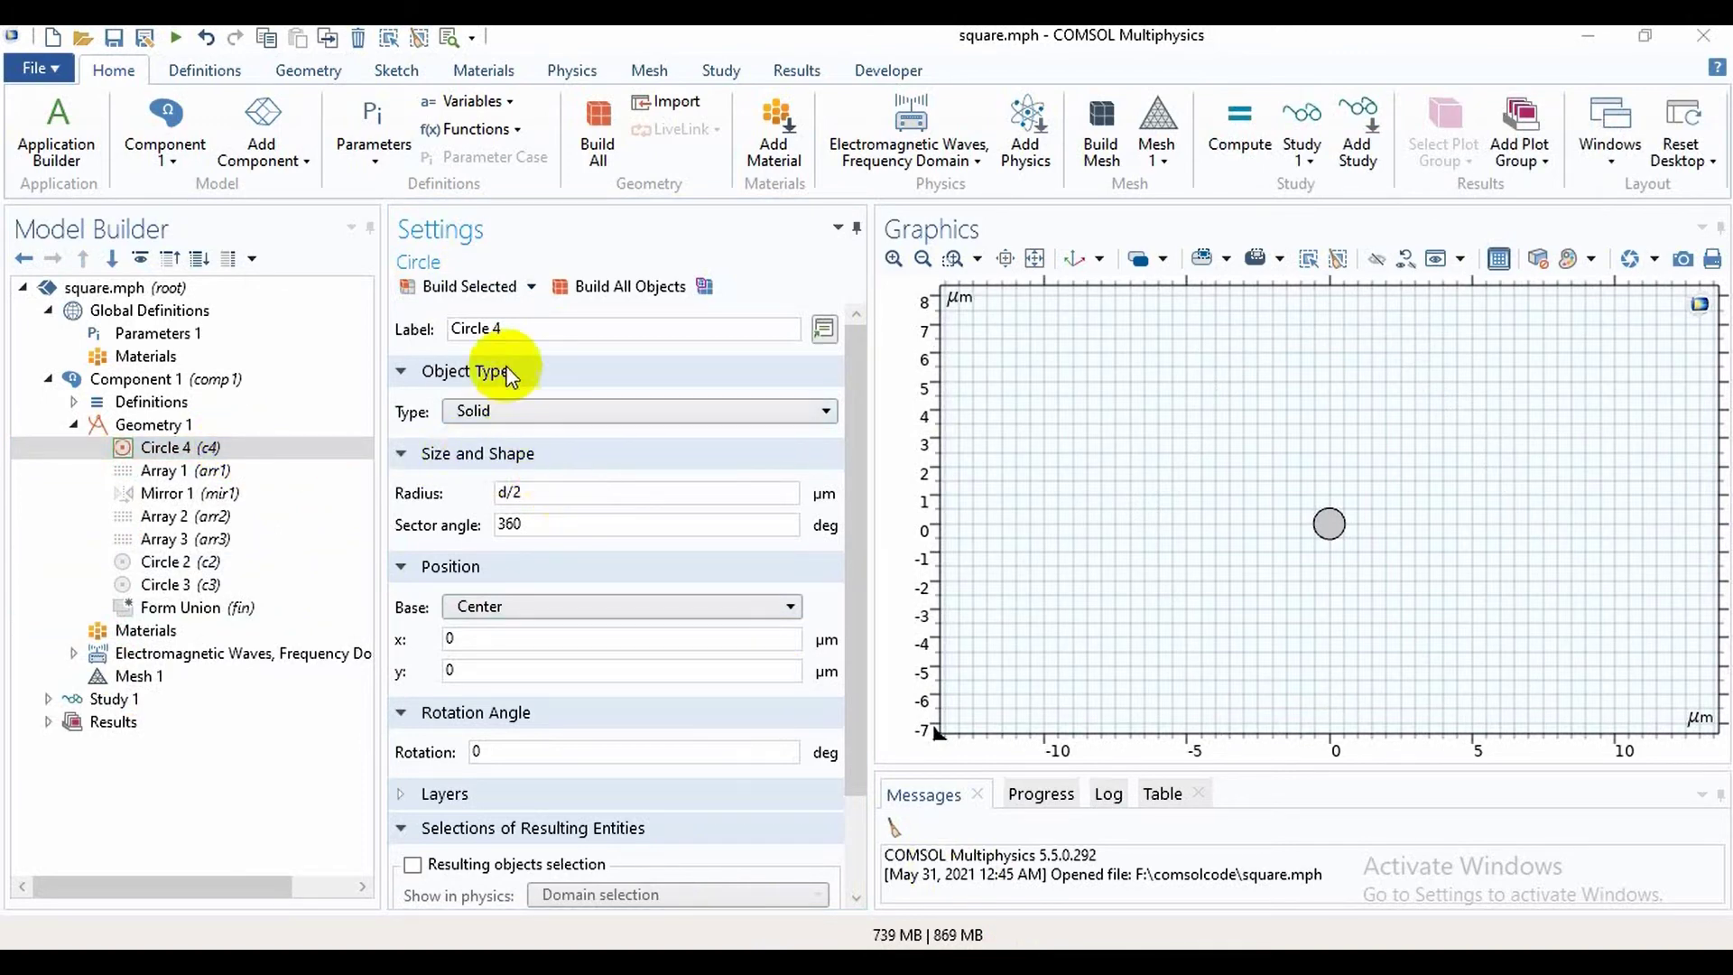
{"action": "left_click", "coordinate": [261, 474]}
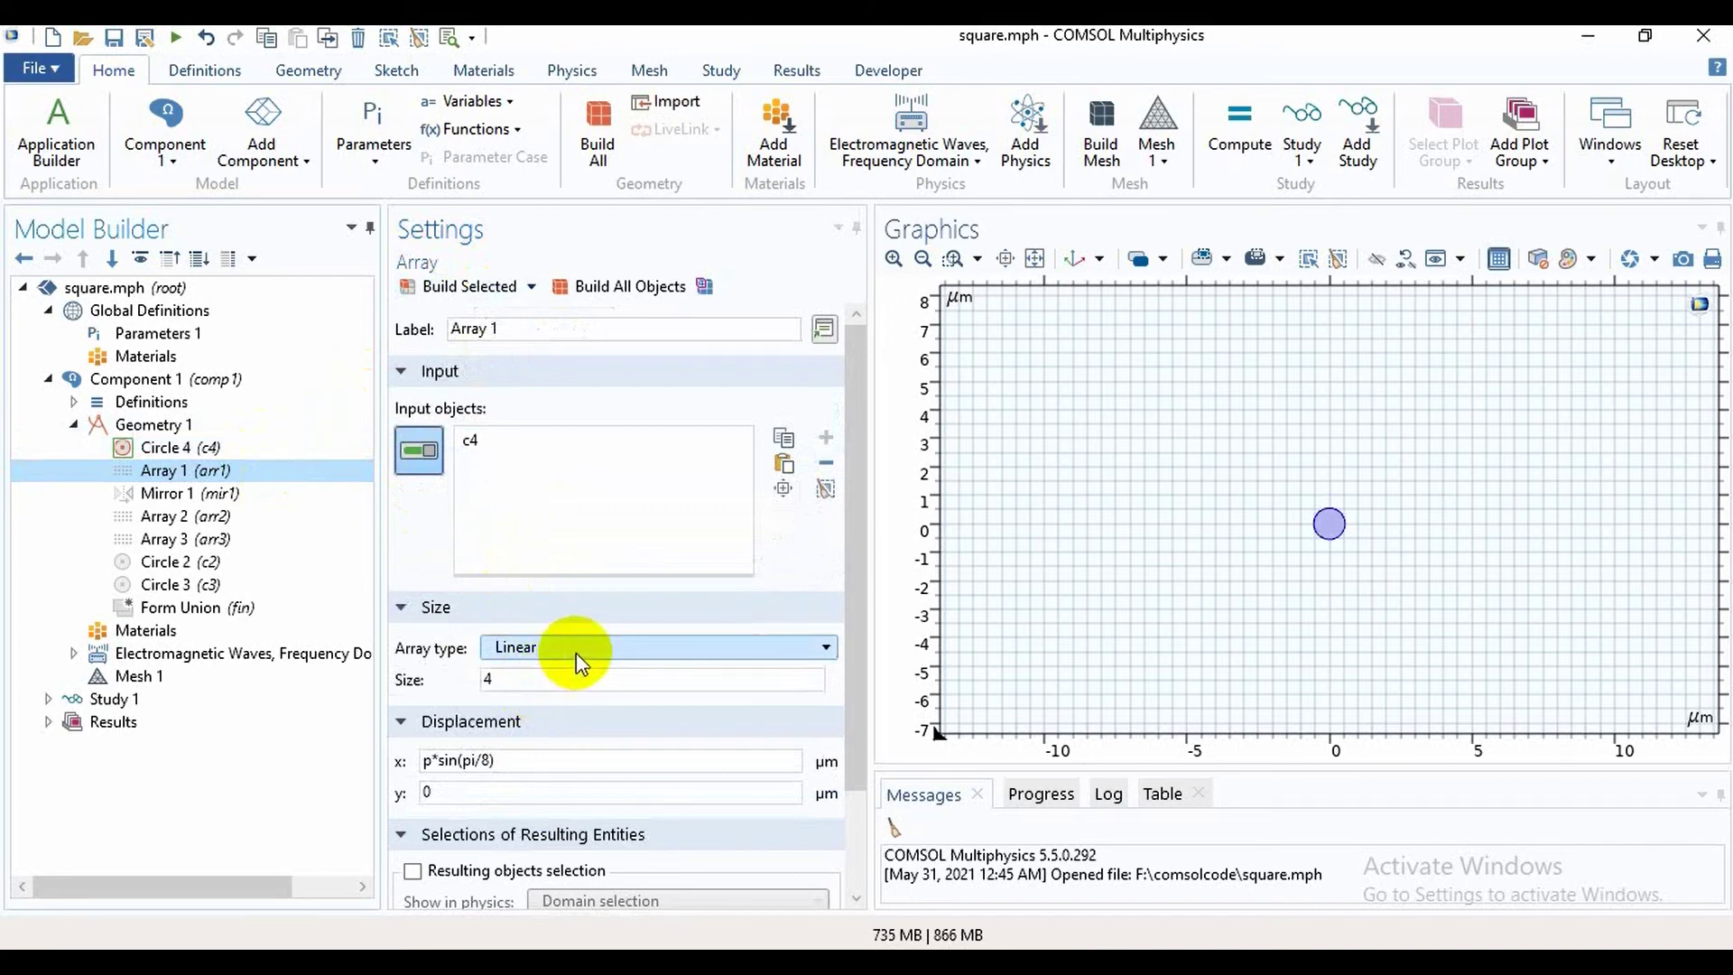
{"action": "left_click", "coordinate": [469, 284]}
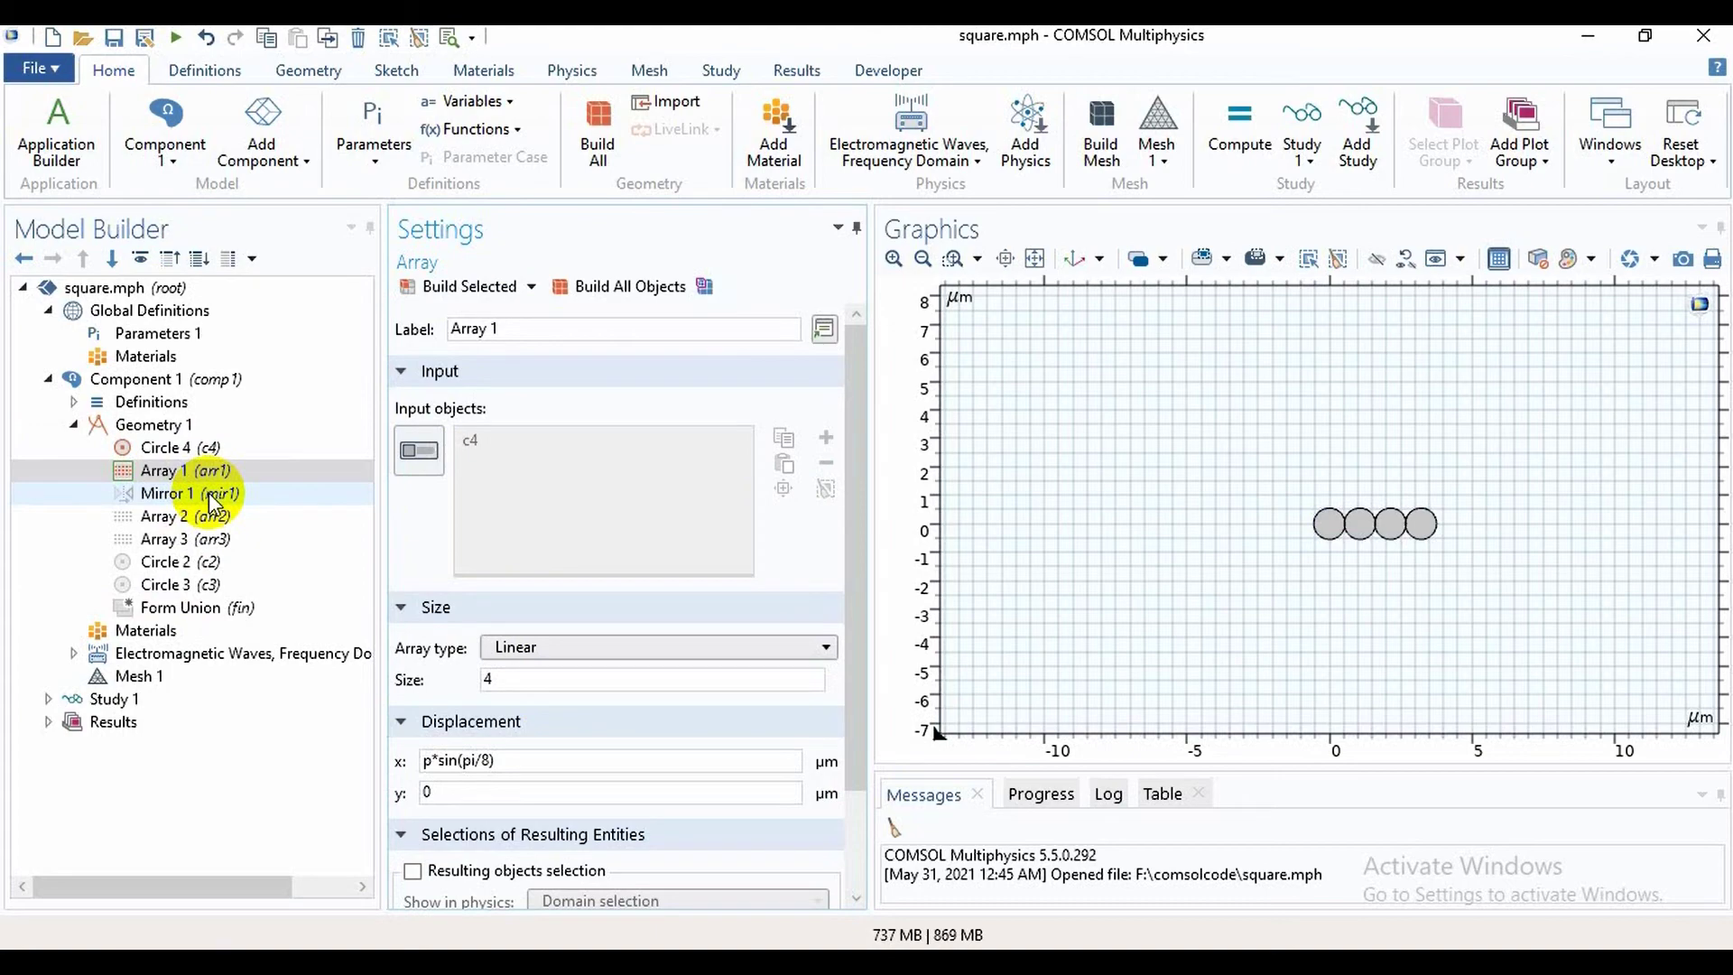
Browse the list of geometry operations for Geometry 1 without adding any
{"action": "left_click", "coordinate": [147, 432]}
{"action": "right_click", "coordinate": [147, 431]}
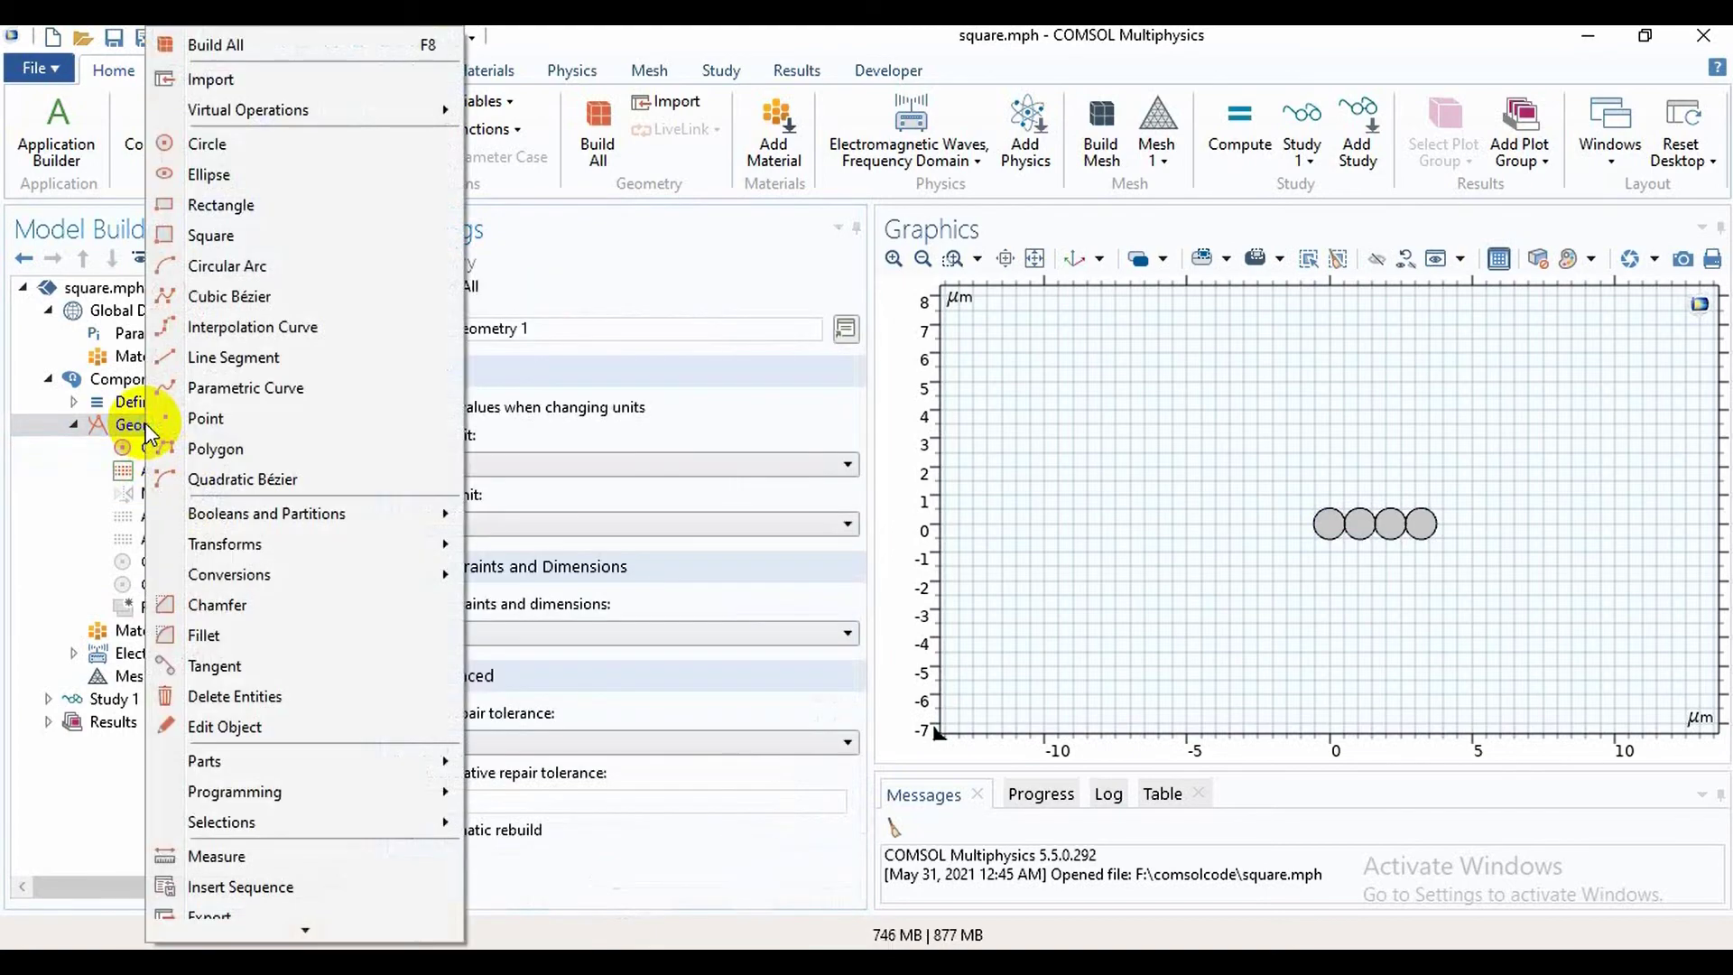
{"action": "mouse_move", "coordinate": [247, 556]}
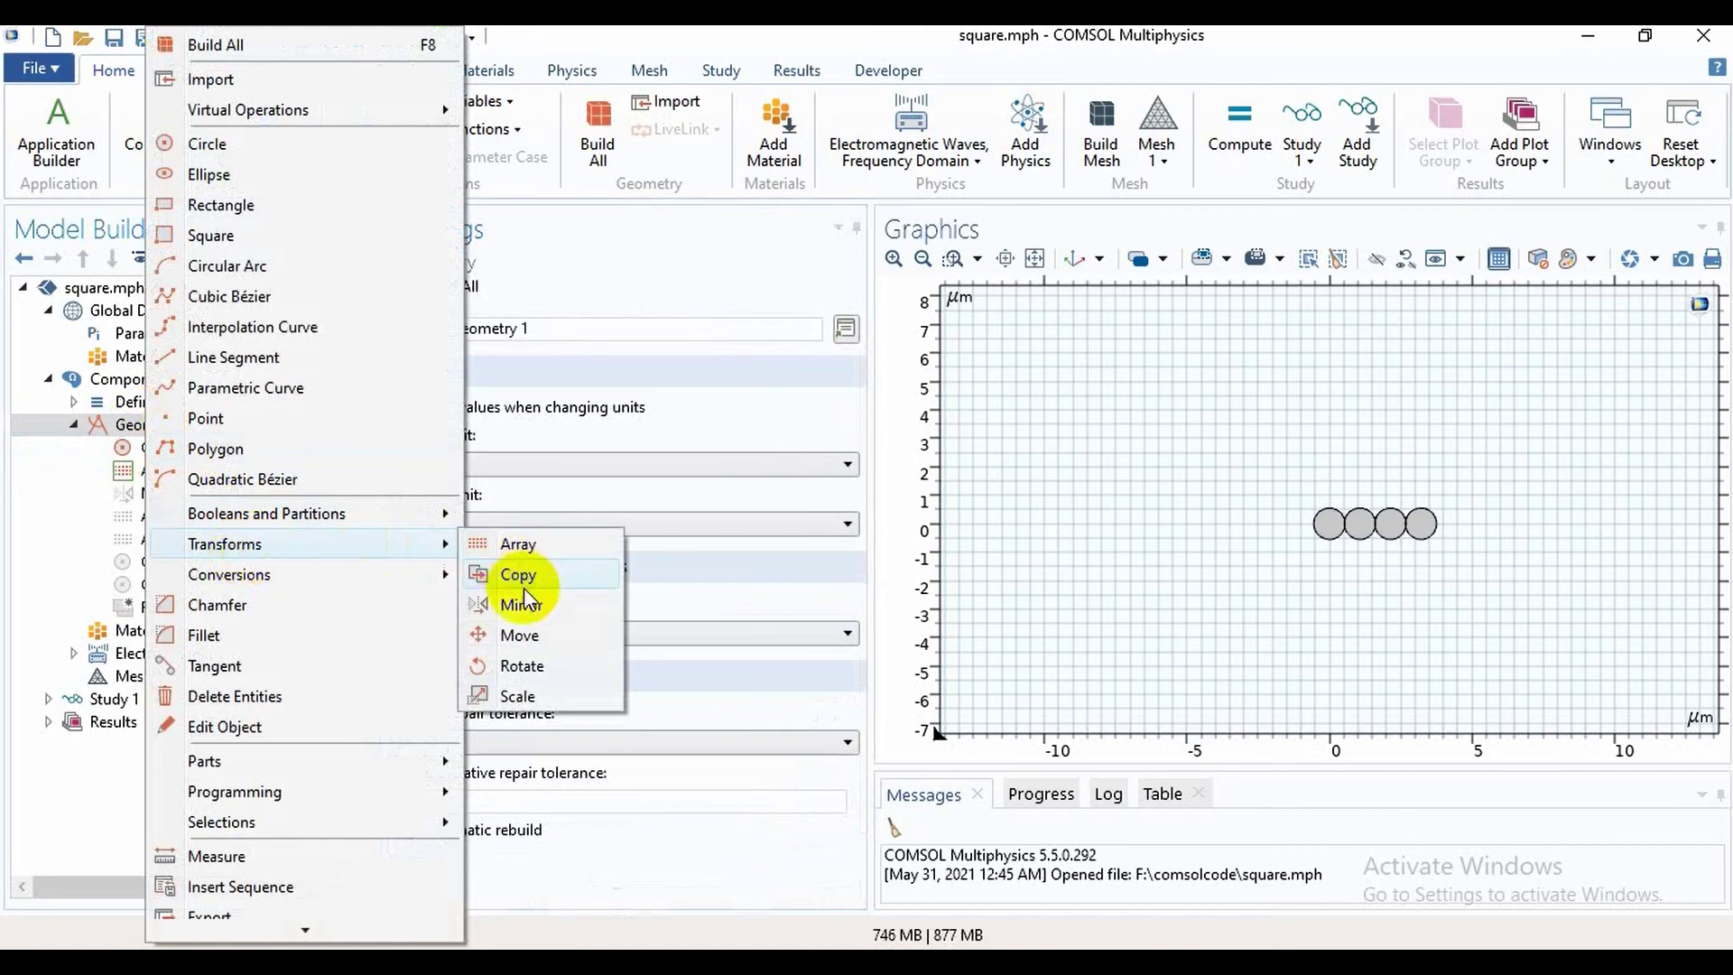
{"action": "left_click", "coordinate": [21, 523]}
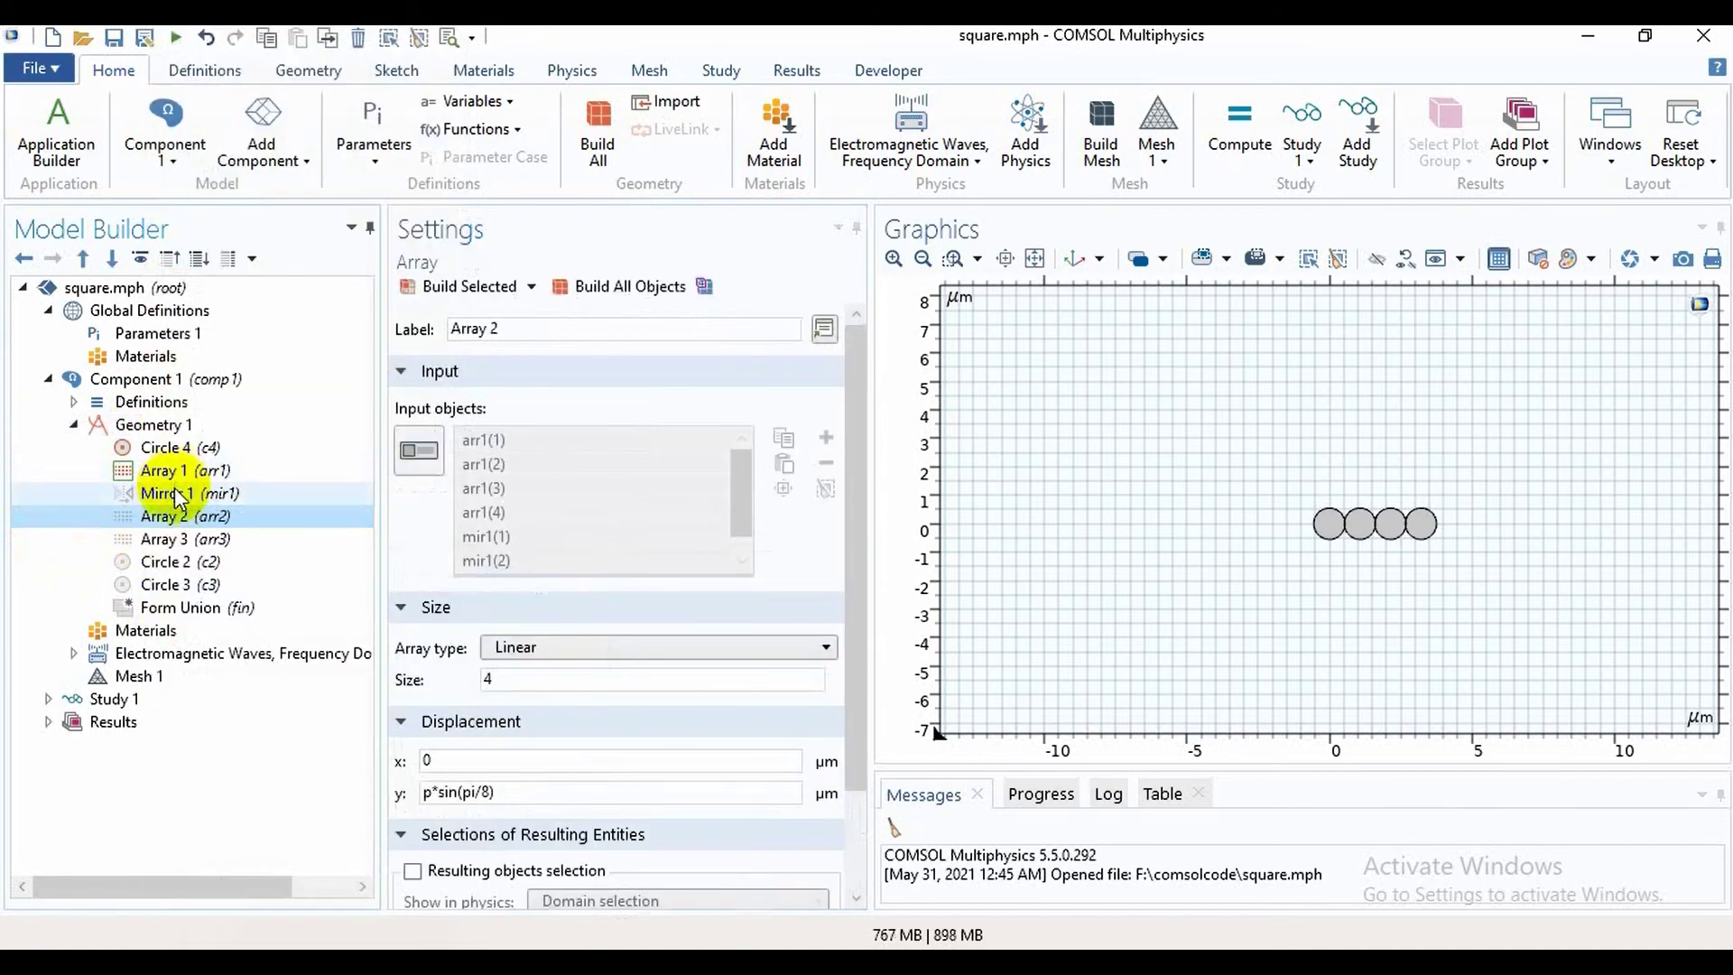
Build Mirror 1 to turn the four-circle row into a centred row of seven
{"action": "left_click", "coordinate": [175, 495]}
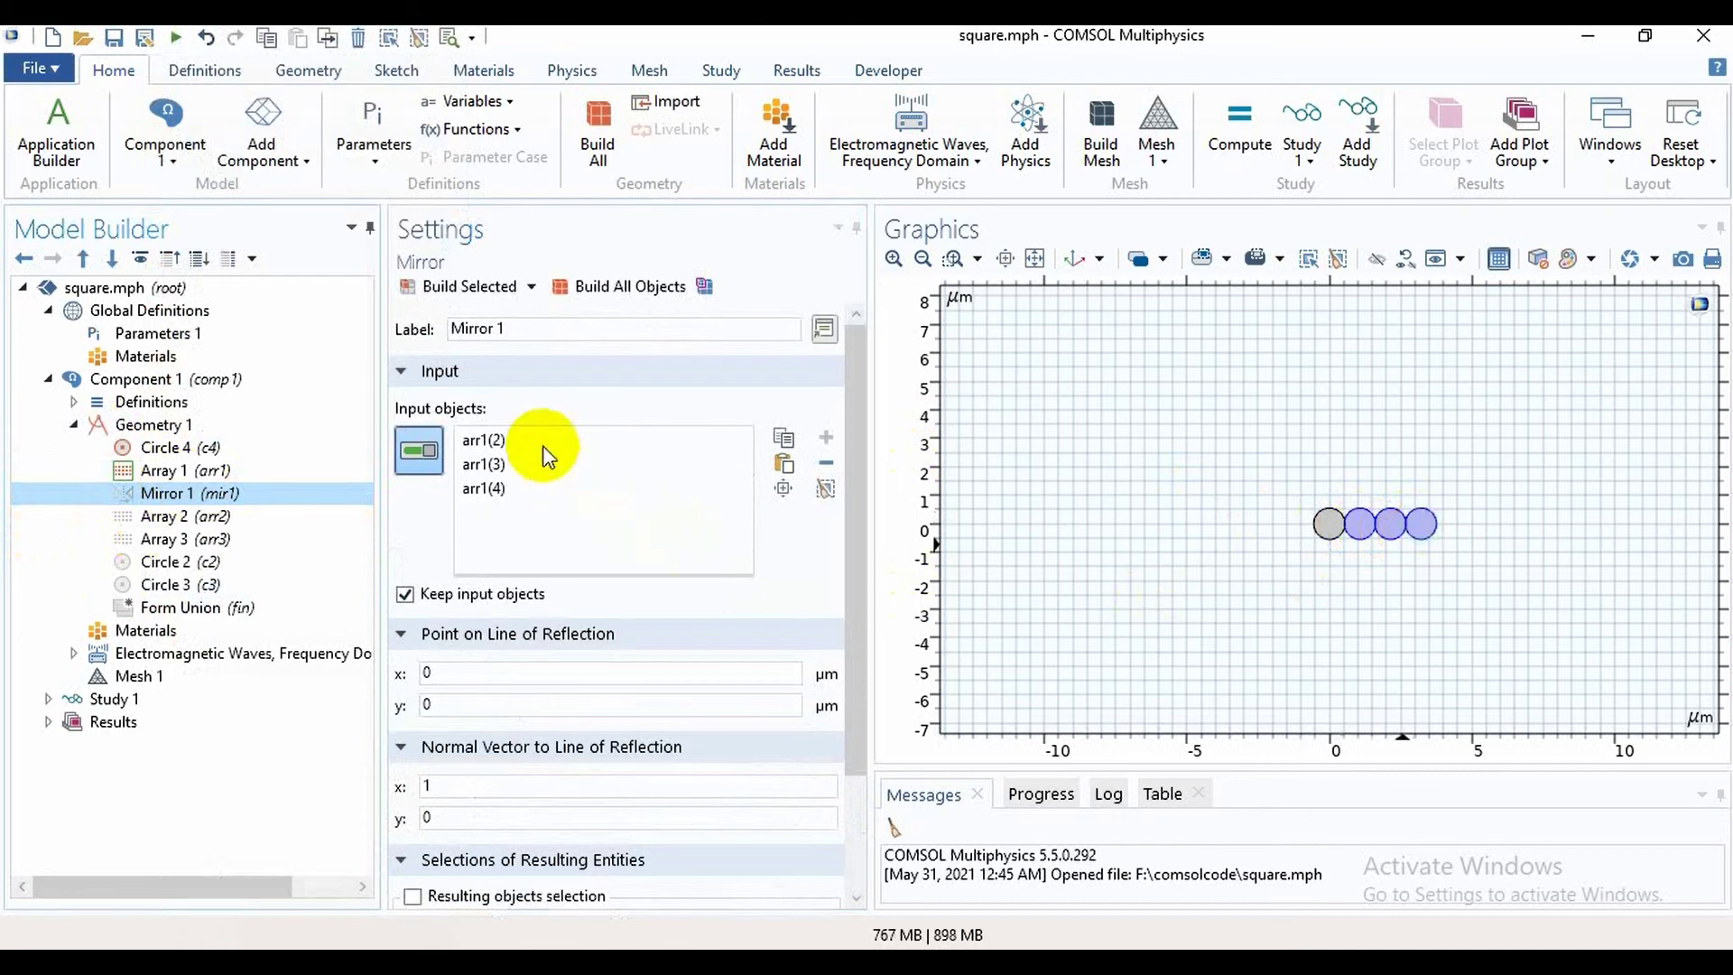
{"action": "left_click", "coordinate": [455, 285]}
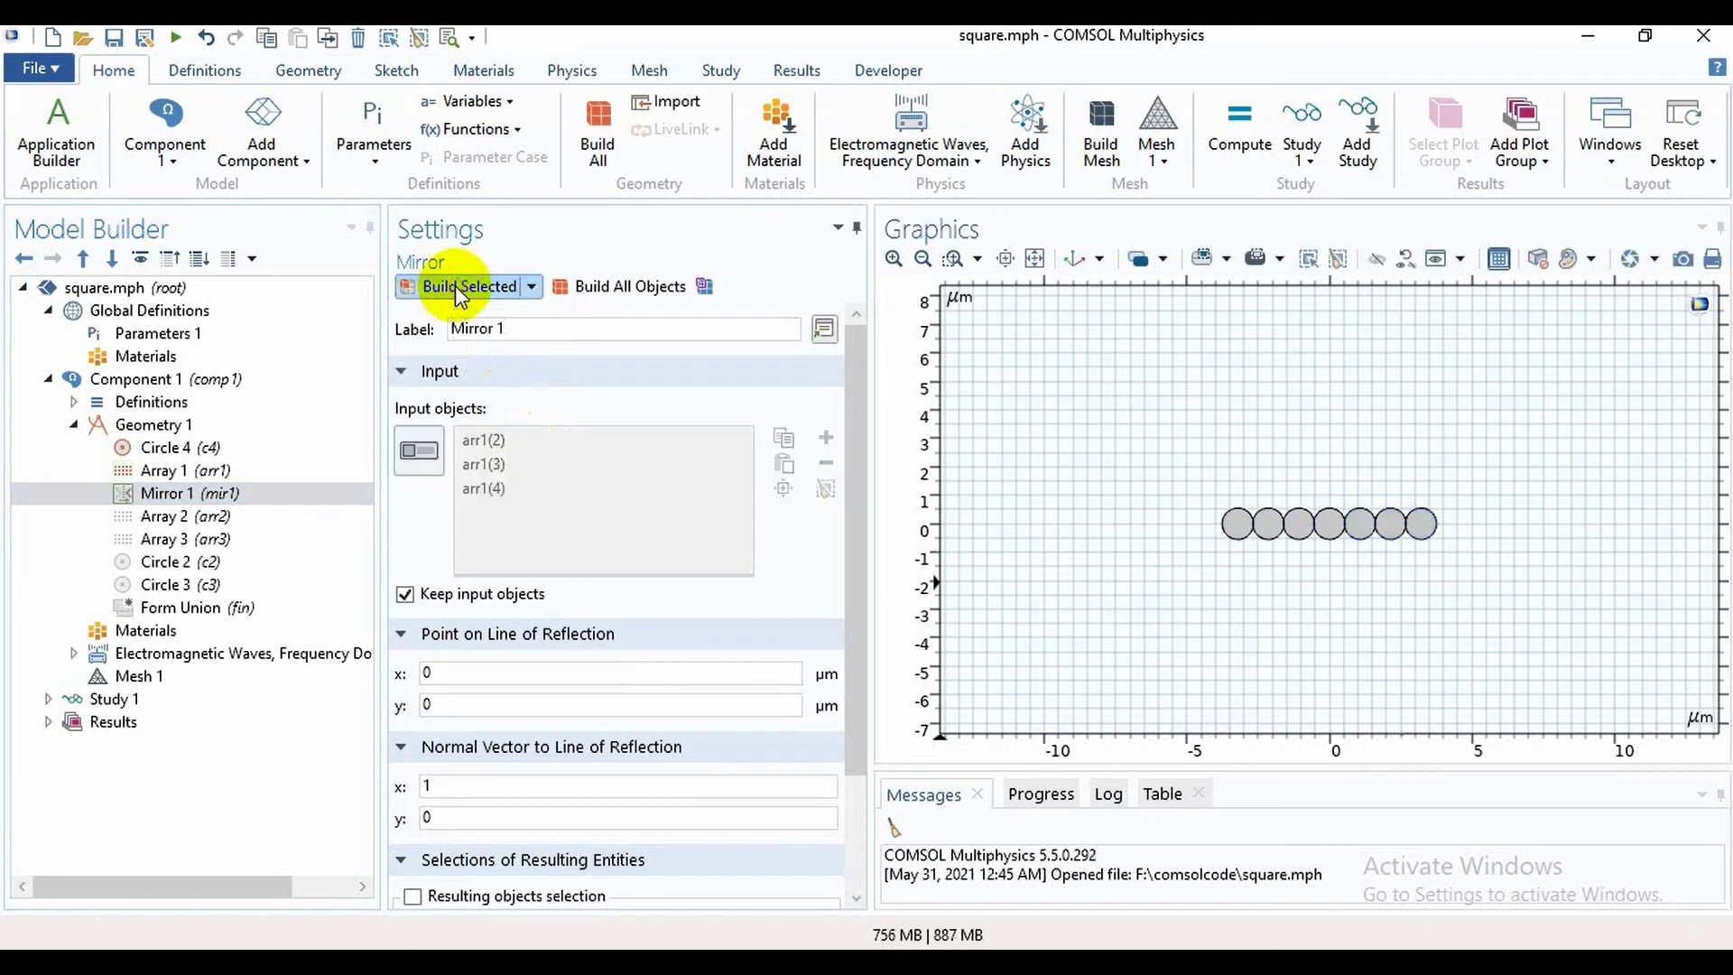
{"action": "left_click", "coordinate": [247, 517]}
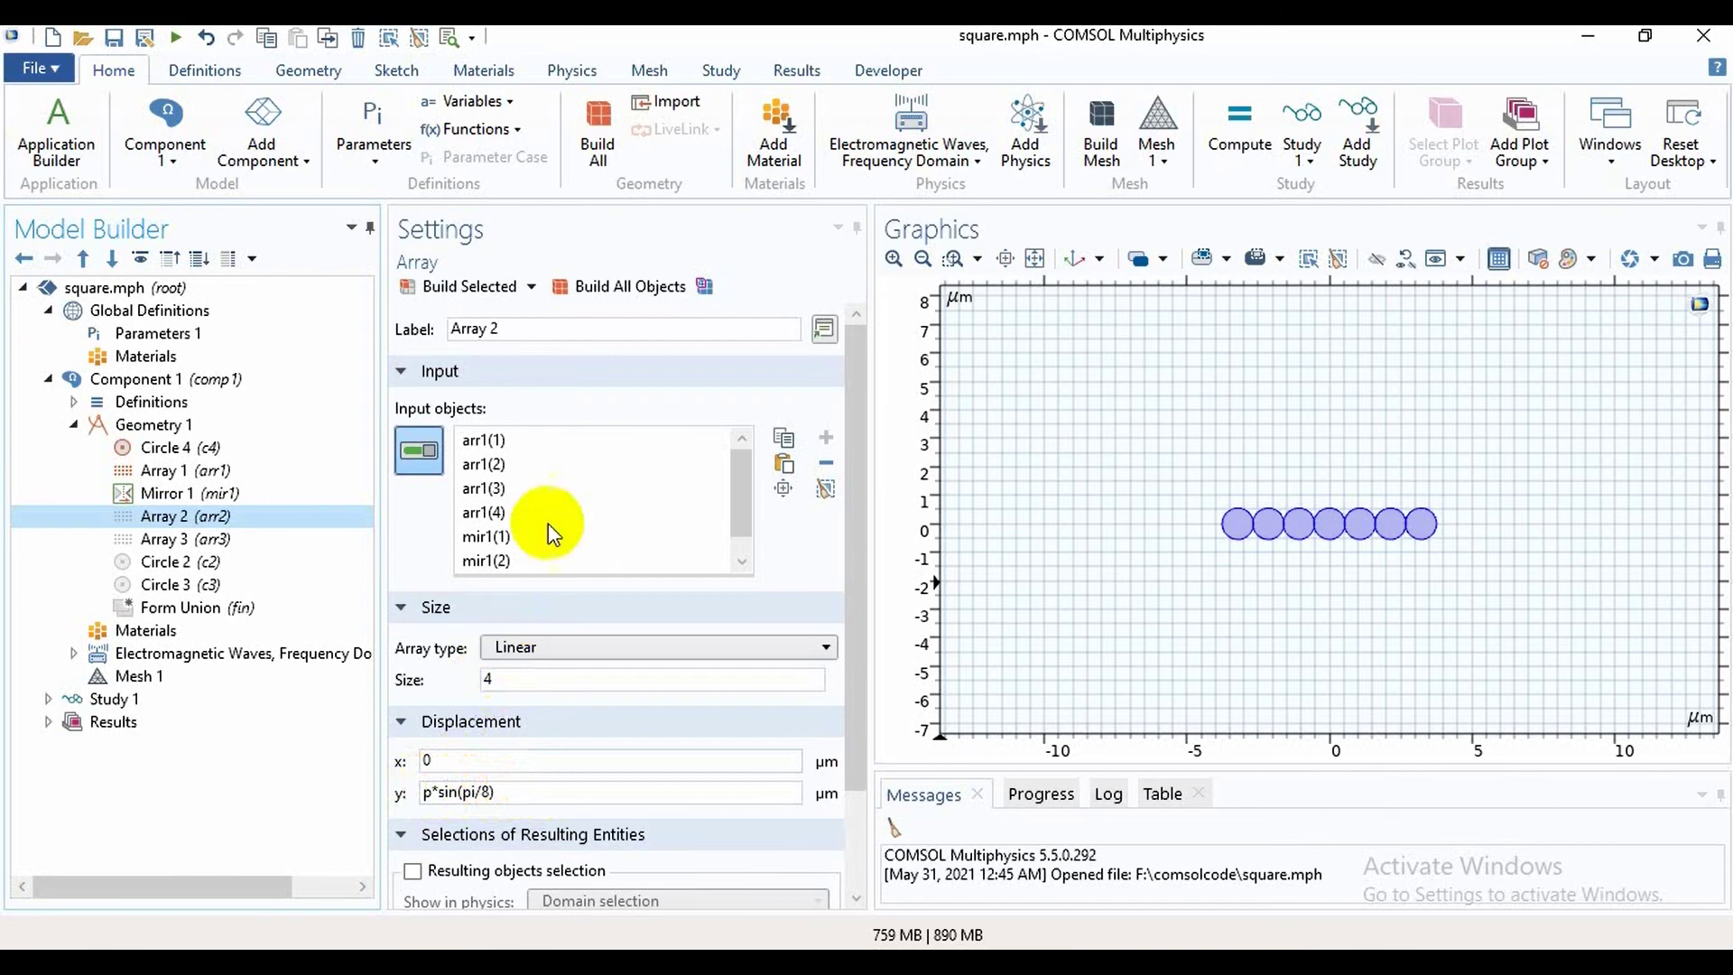
Build Array 2 and Array 3, repeating the row 4 times at ±p*sin(pi/8) along y into a 7×7 grid
{"action": "left_click", "coordinate": [460, 287]}
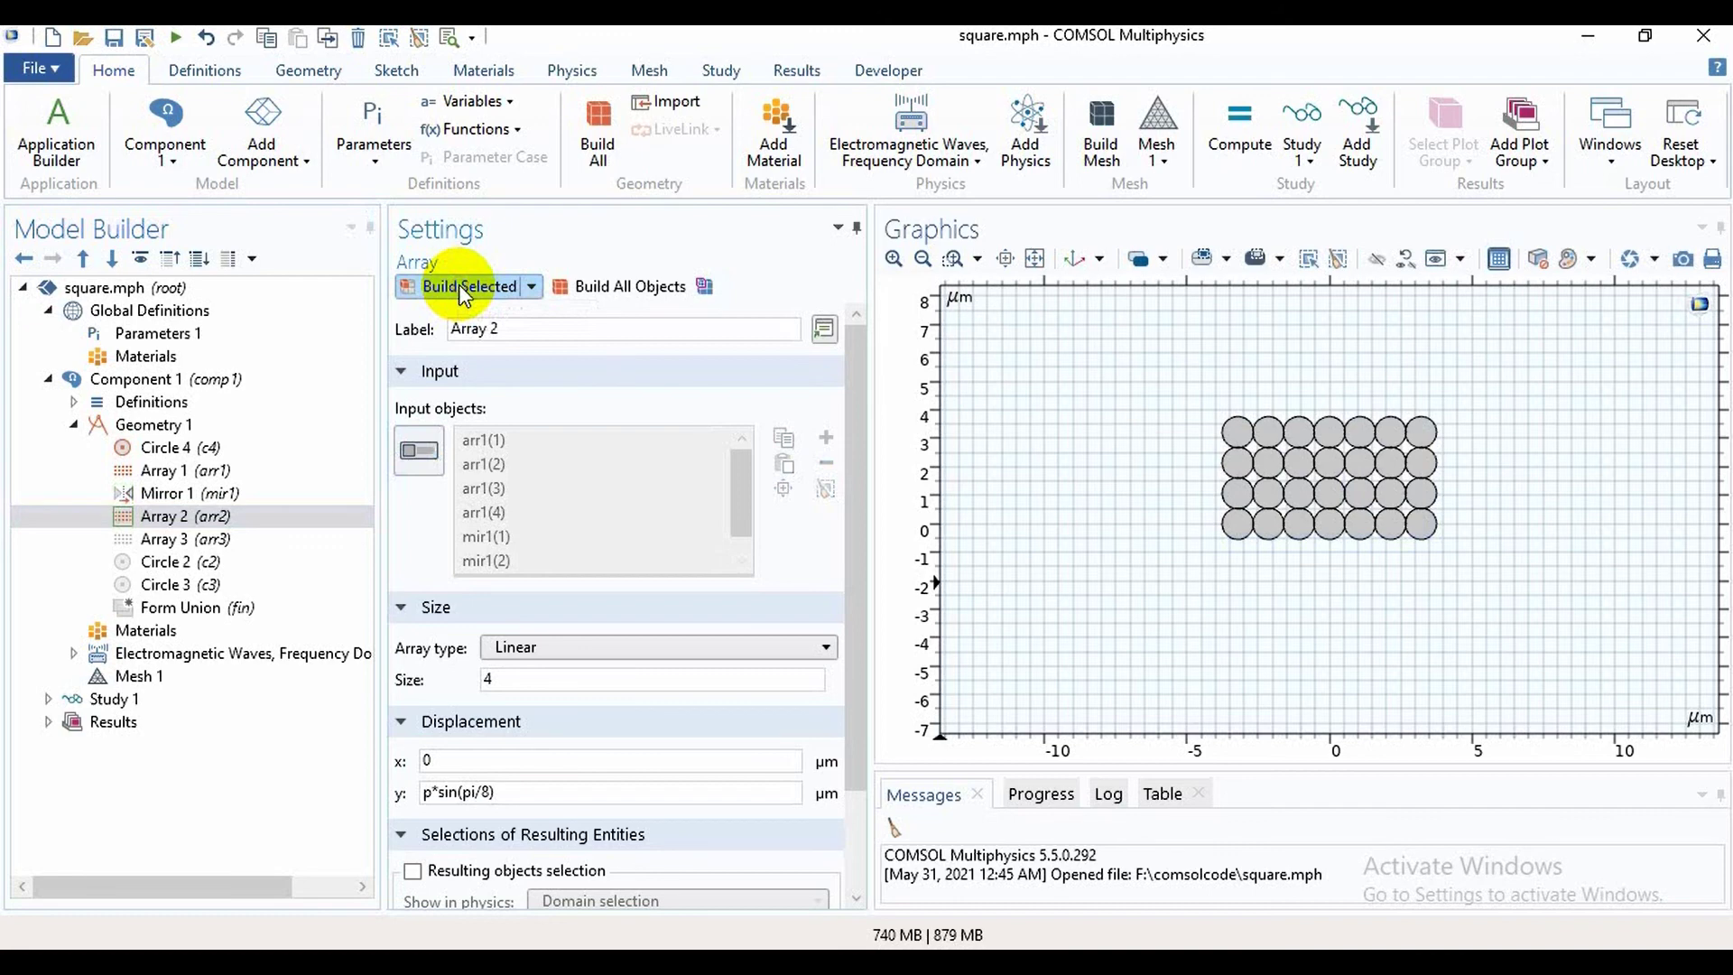
{"action": "left_click", "coordinate": [273, 540]}
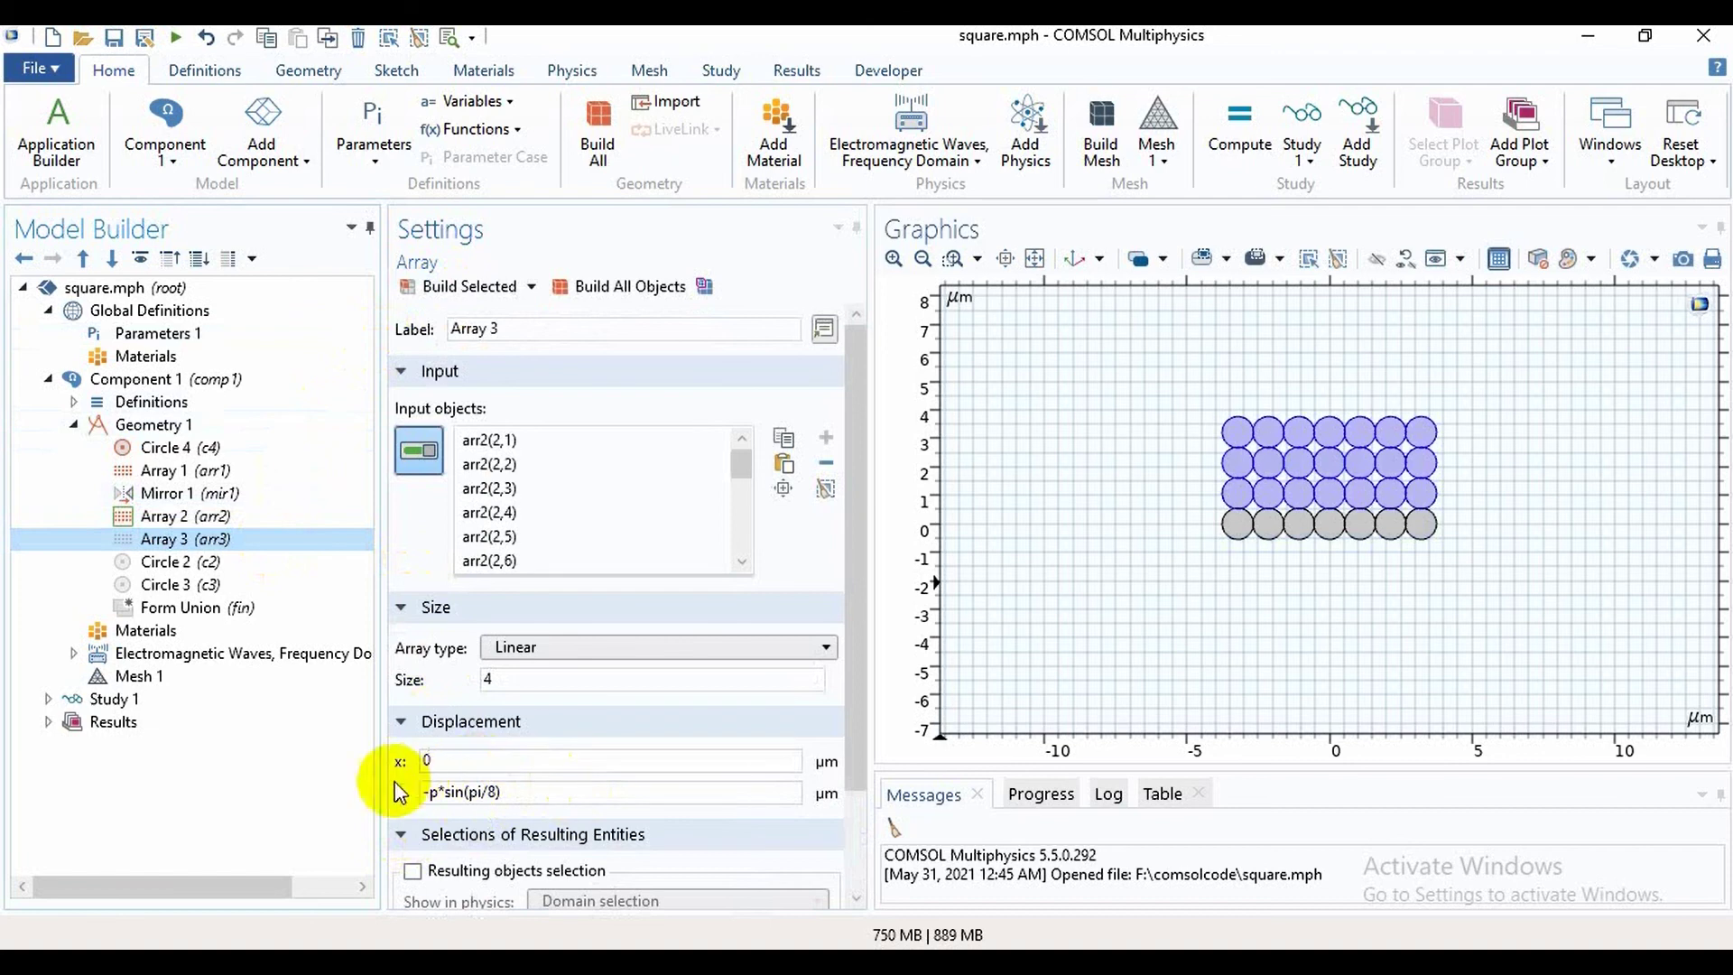
{"action": "left_click", "coordinate": [456, 286]}
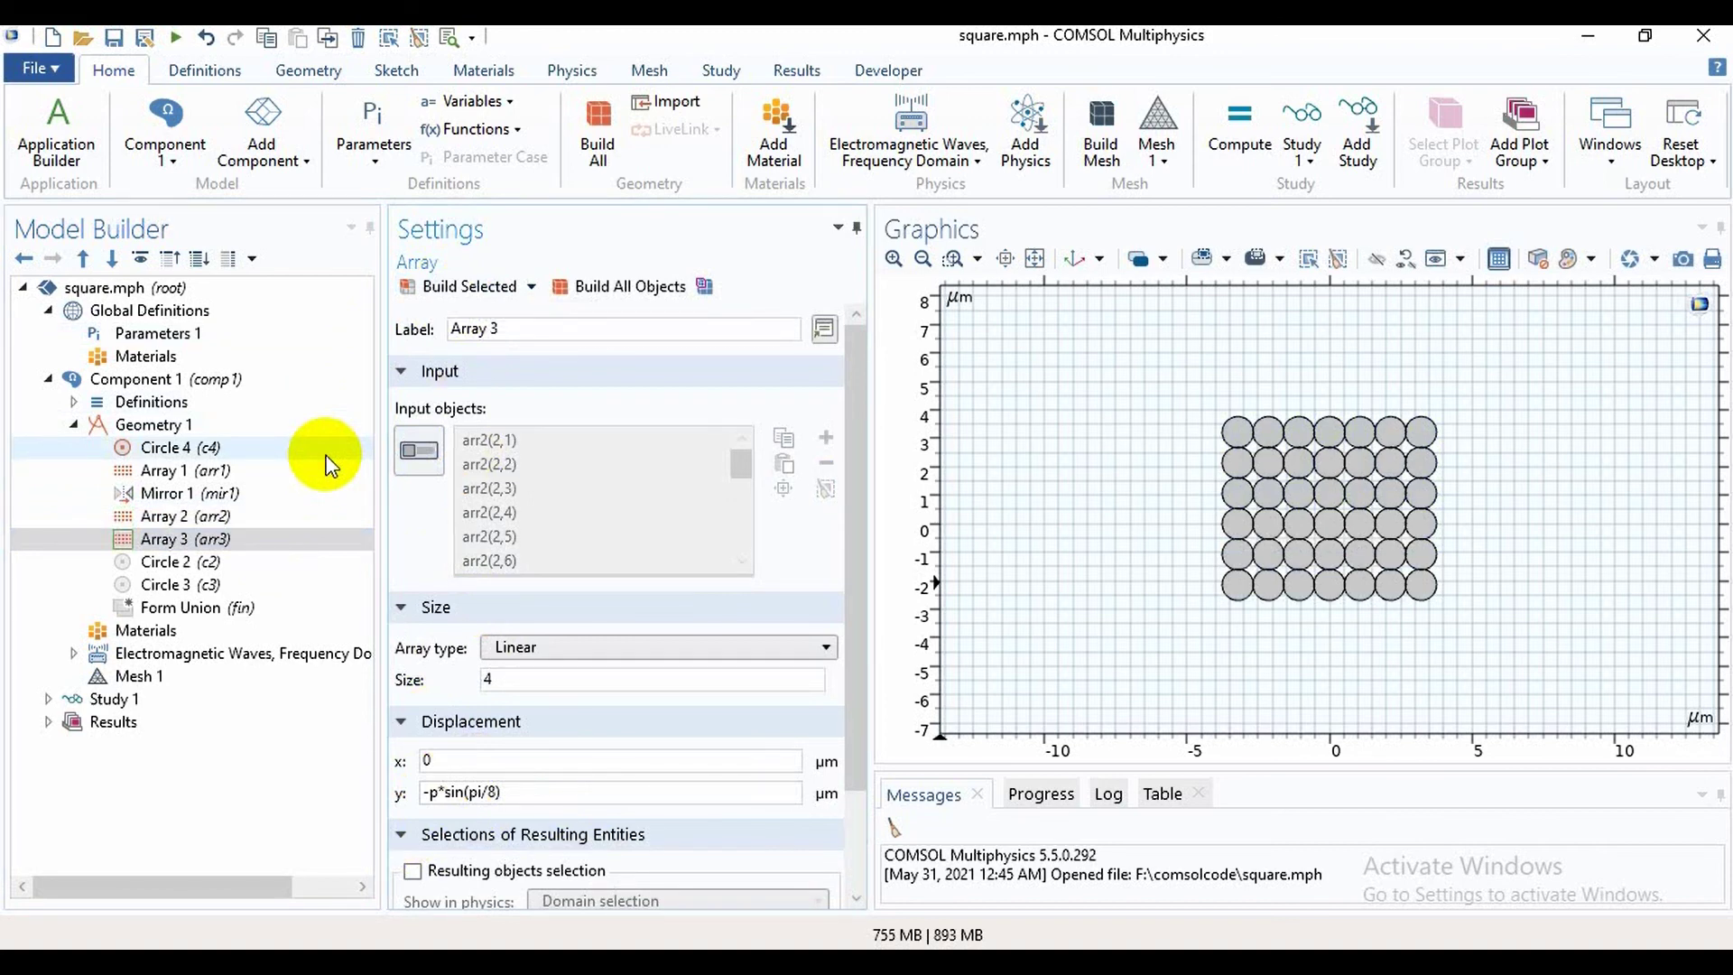
Build Circle 2, a radius-r cladding circle centred at (0, 0.5) around the circle grid
{"action": "left_click", "coordinate": [251, 563]}
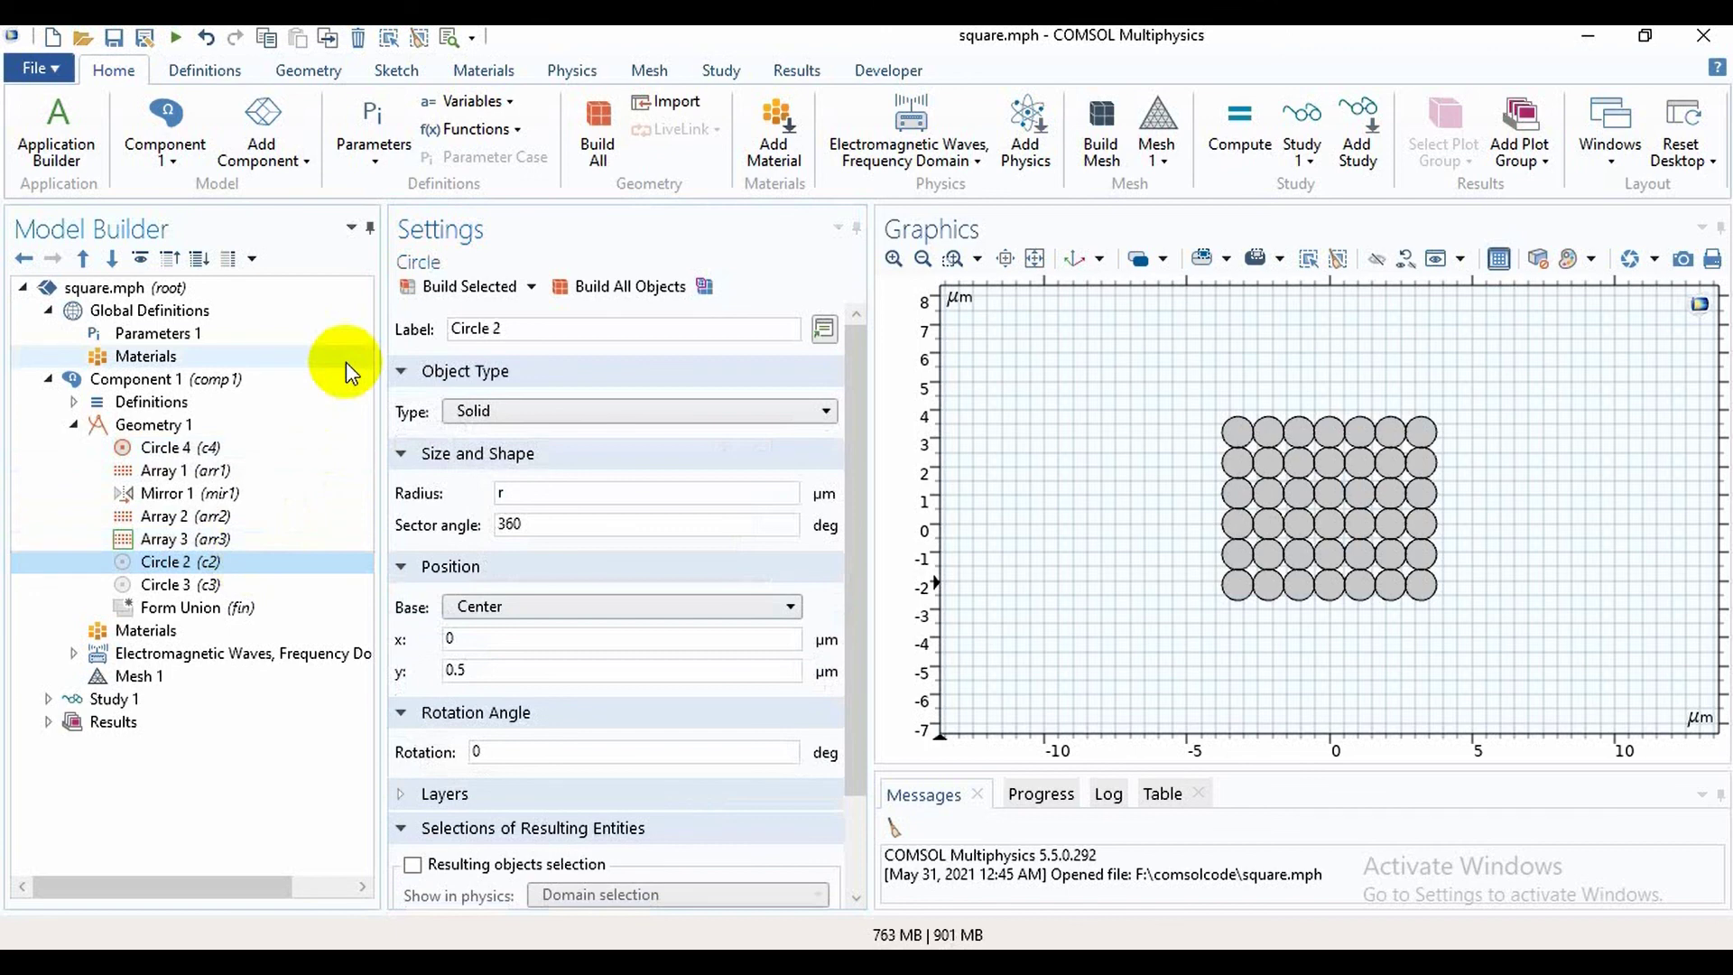
{"action": "left_click", "coordinate": [455, 286]}
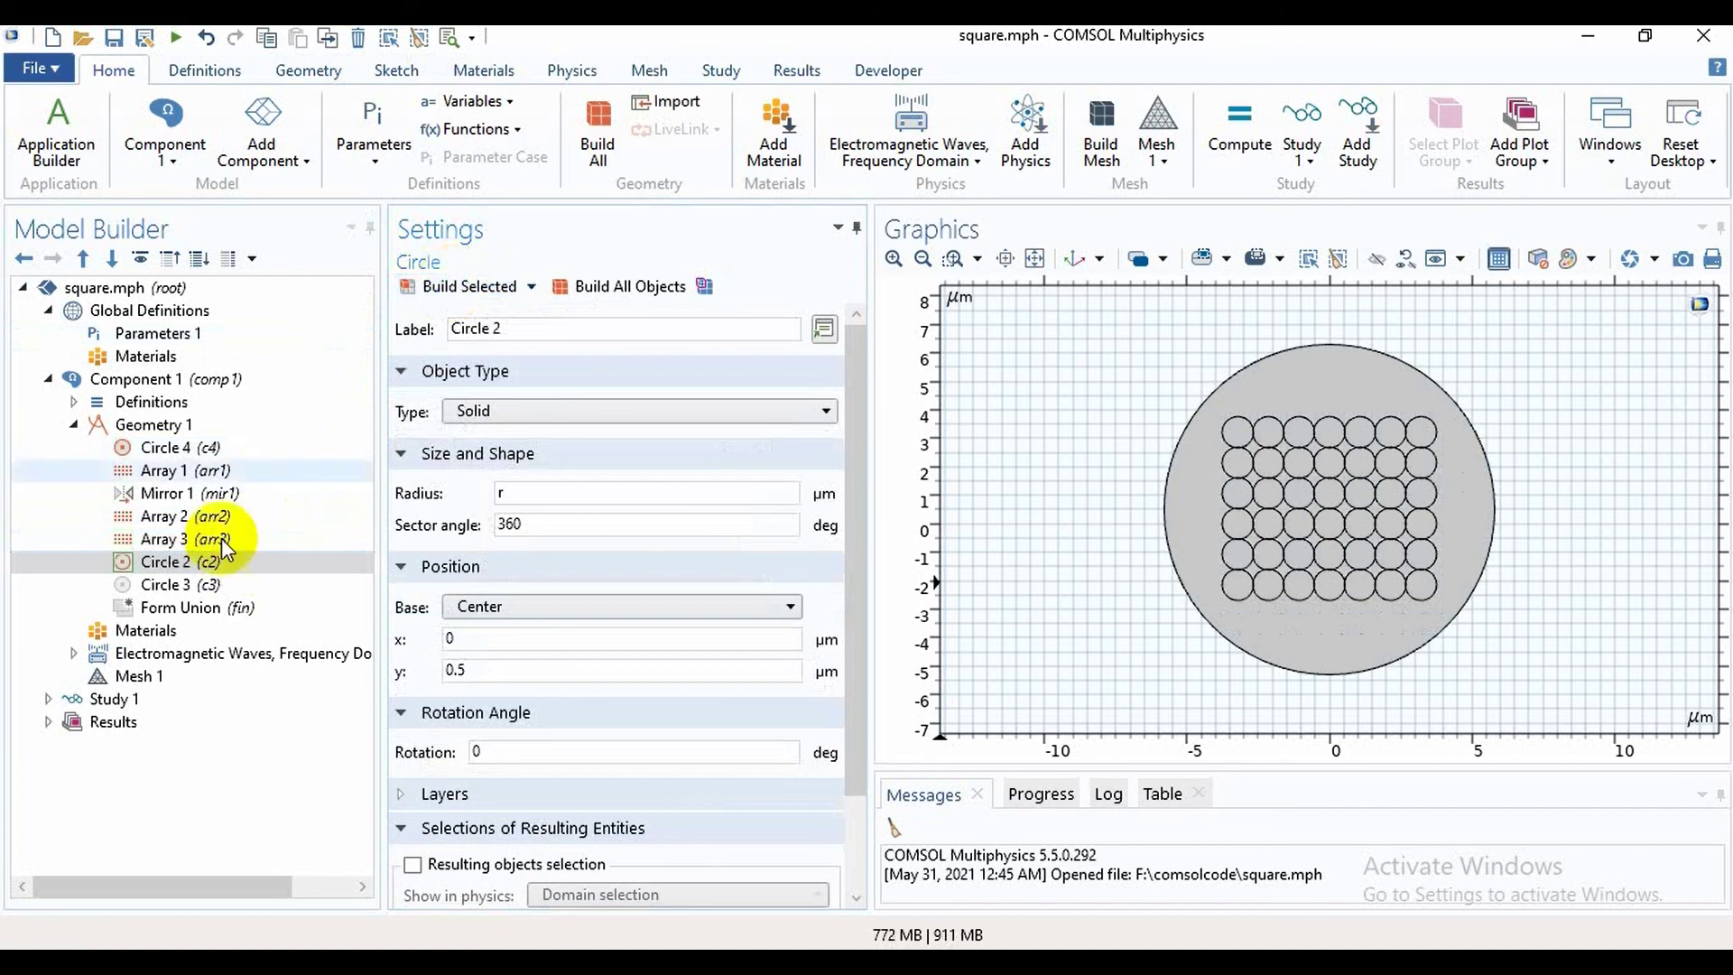
{"action": "left_click", "coordinate": [225, 585]}
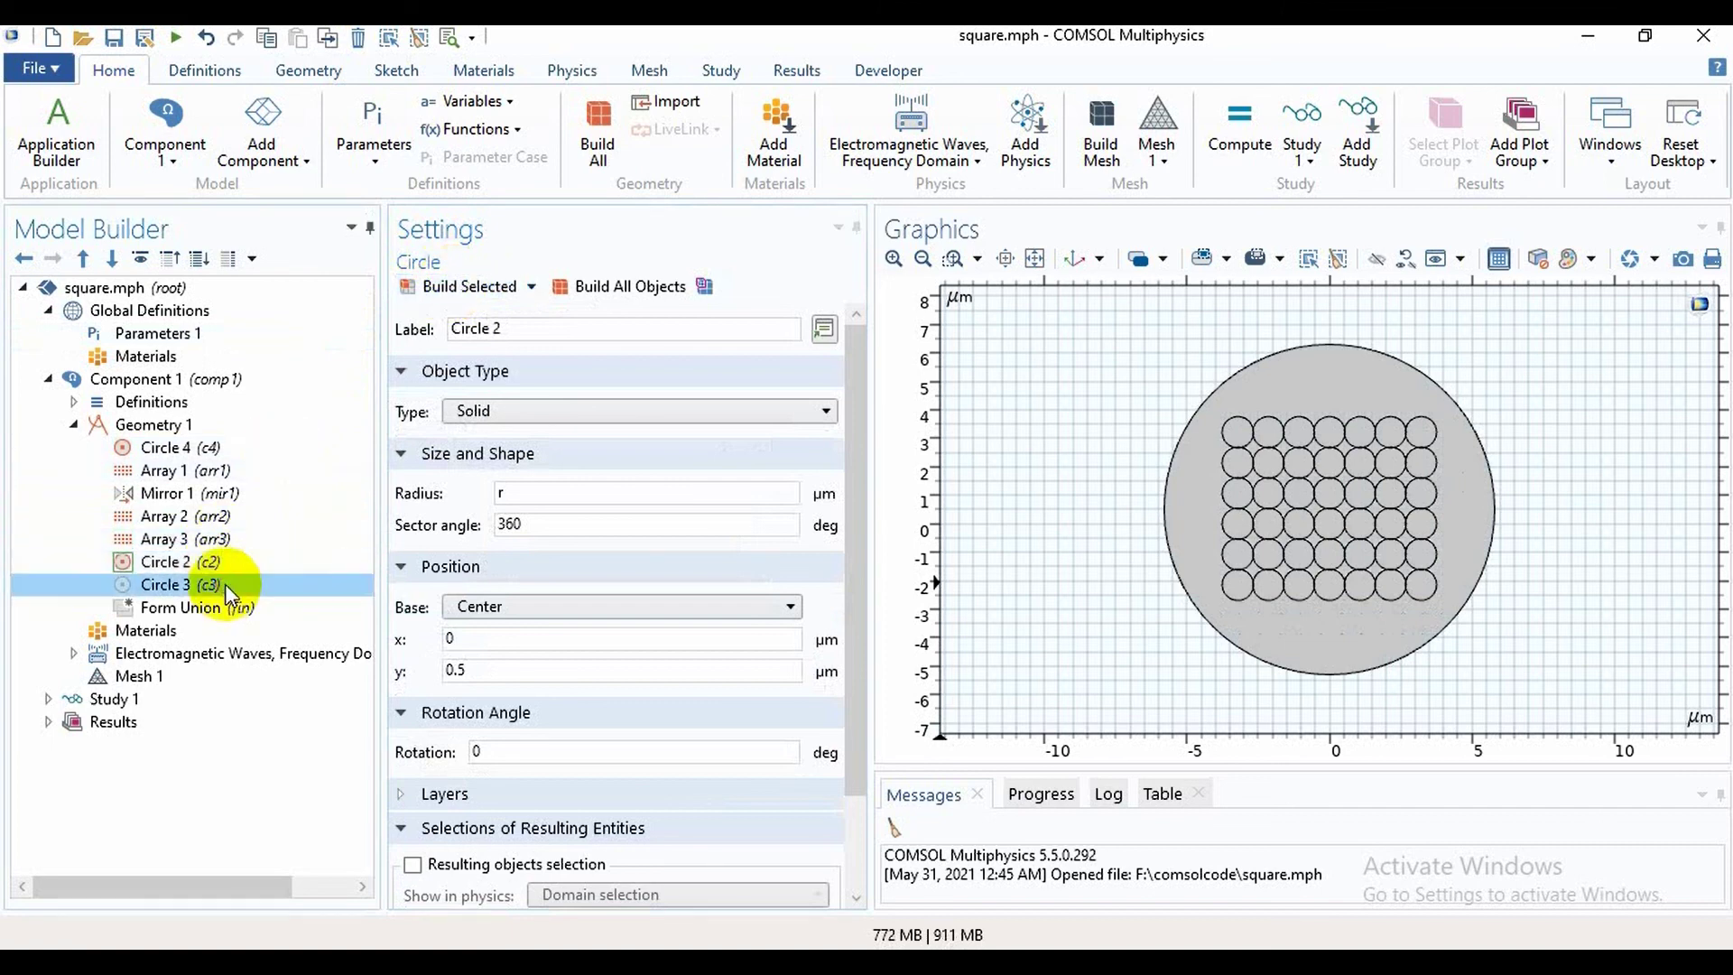